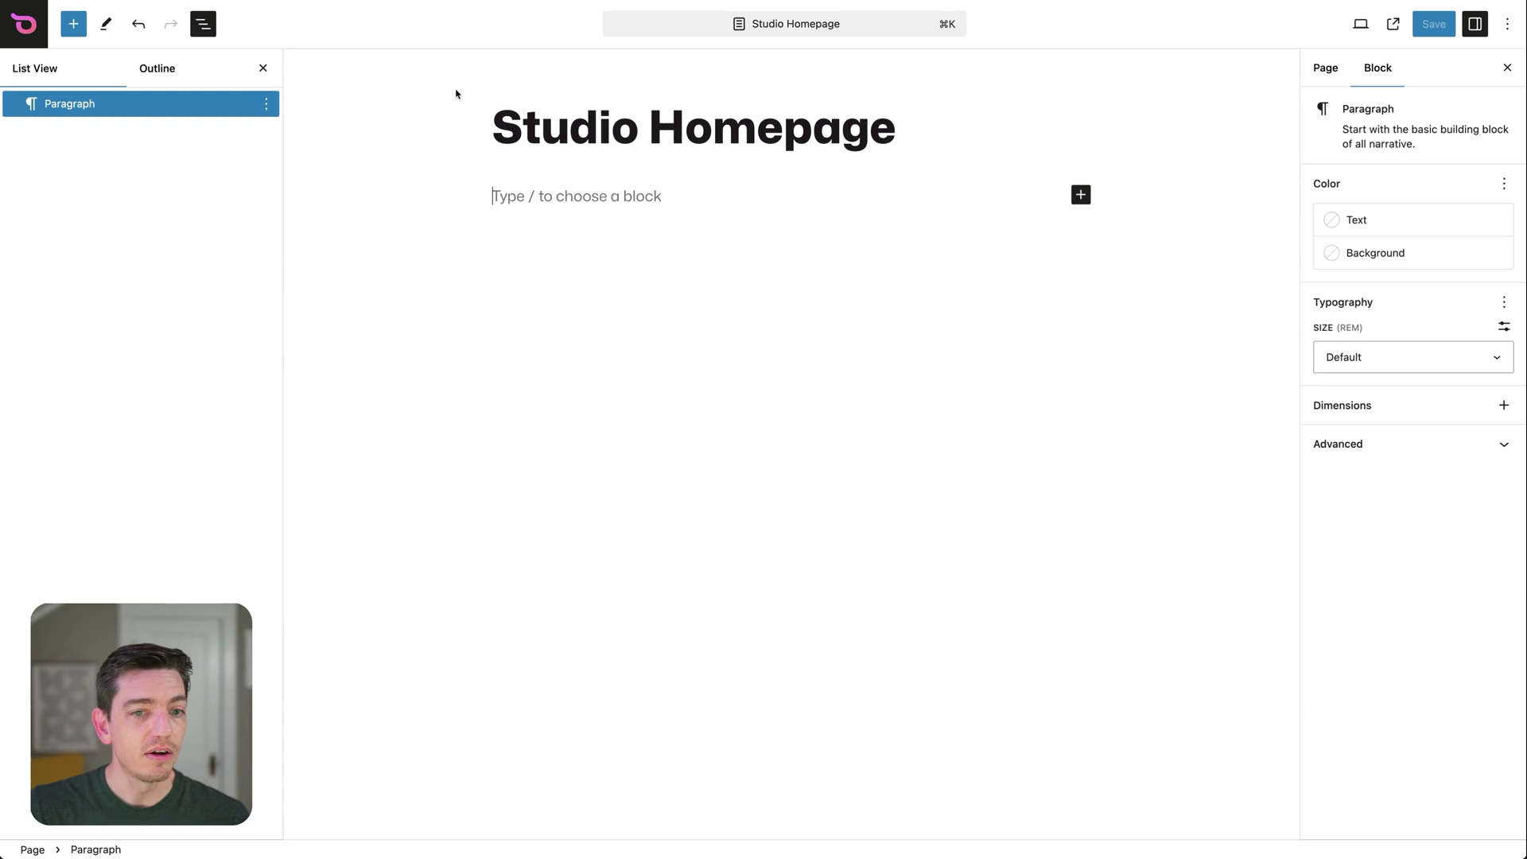
Add an Ollie Pattern Library block with /ol and preview the Studio Homepage pattern
{"action": "type", "text": "/ol"}
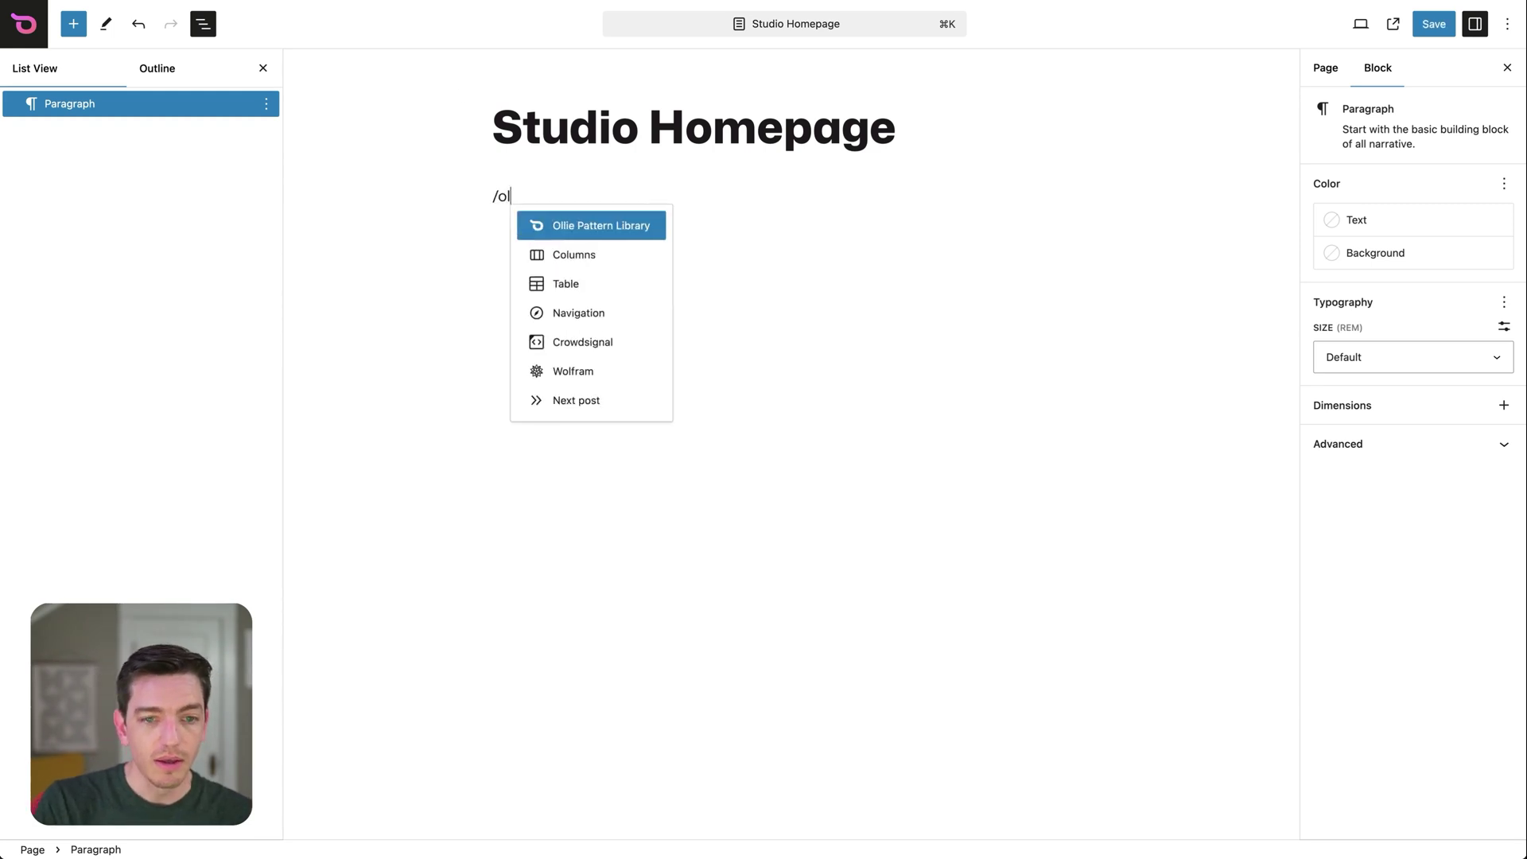
{"action": "key", "text": "Return"}
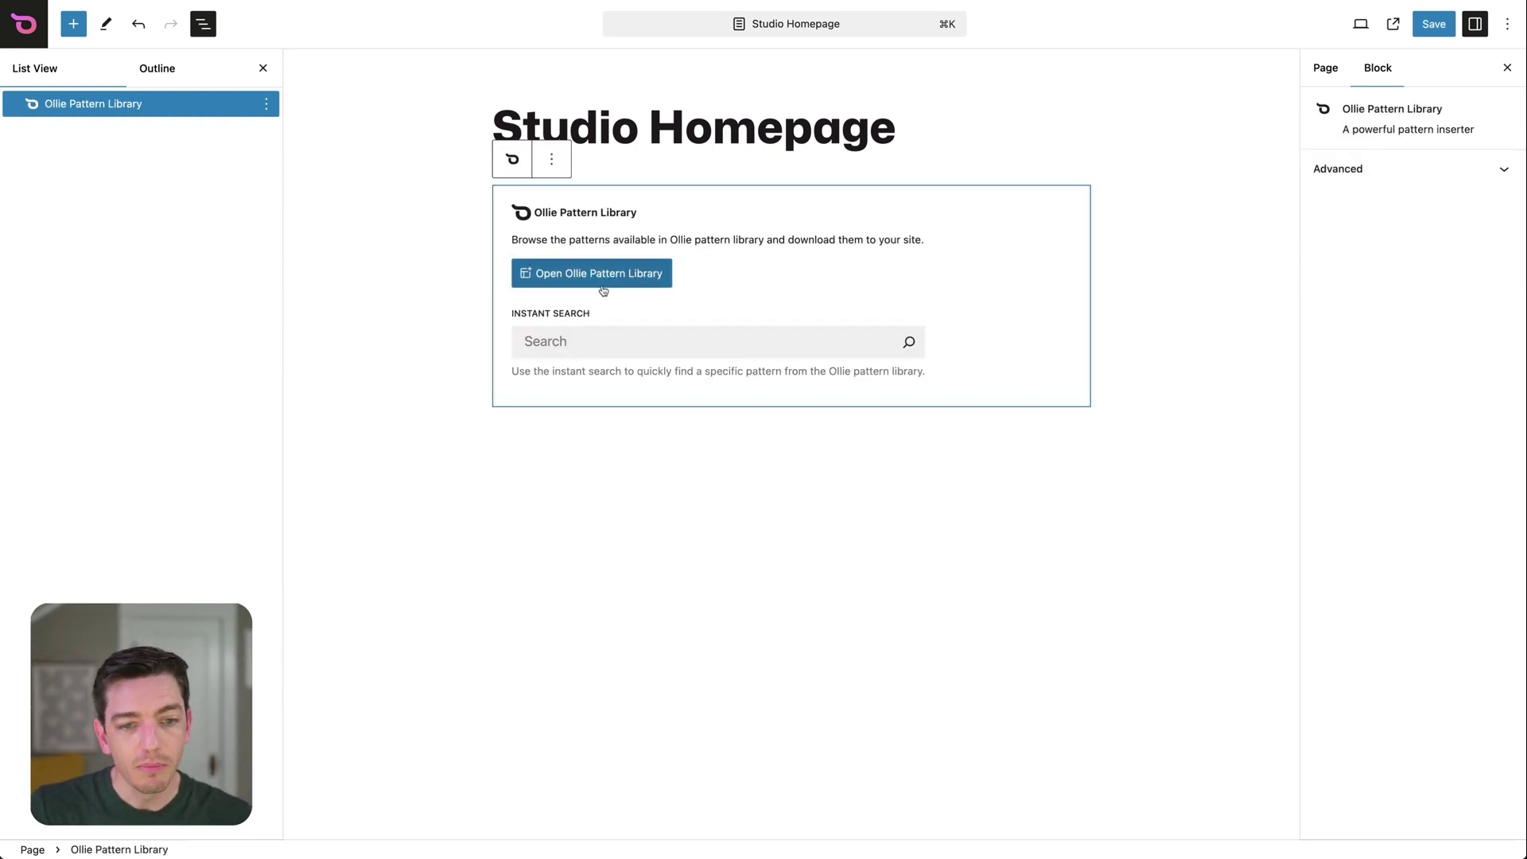
{"action": "left_click", "coordinate": [602, 274]}
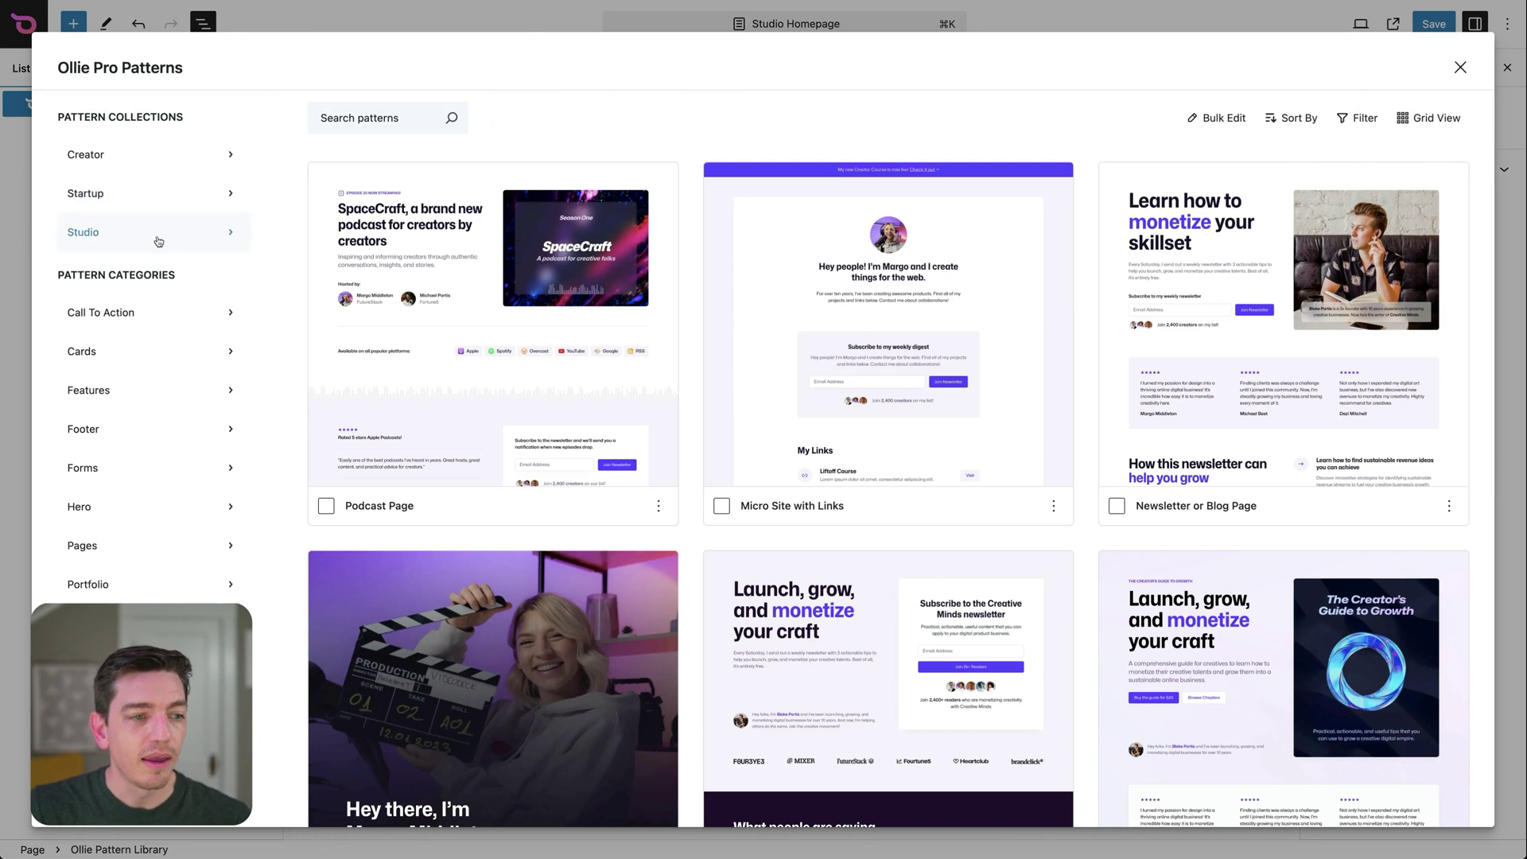
{"action": "left_click", "coordinate": [175, 233]}
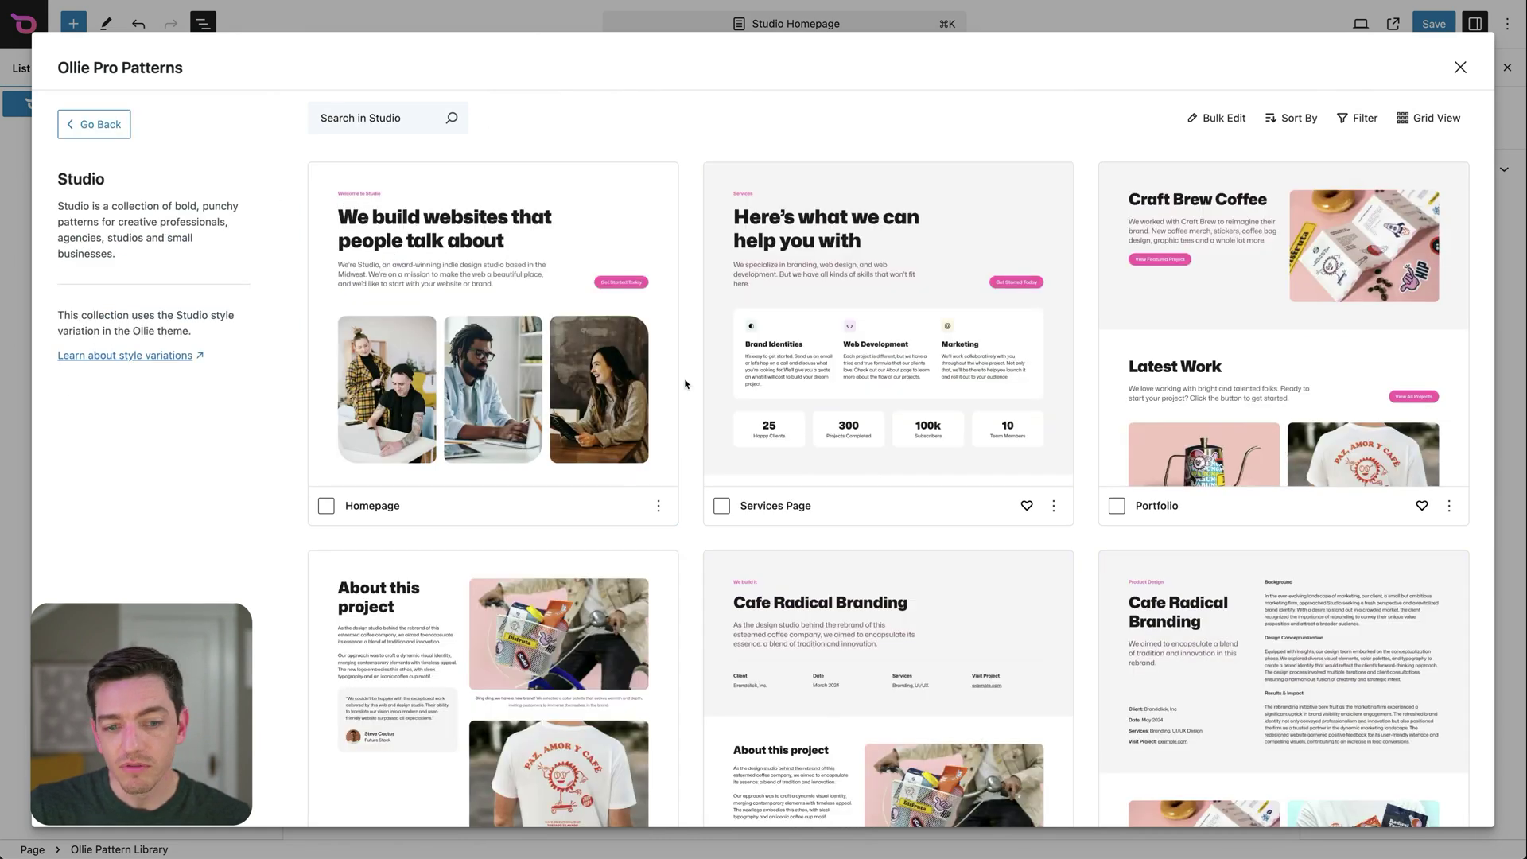
{"action": "left_click", "coordinate": [585, 348]}
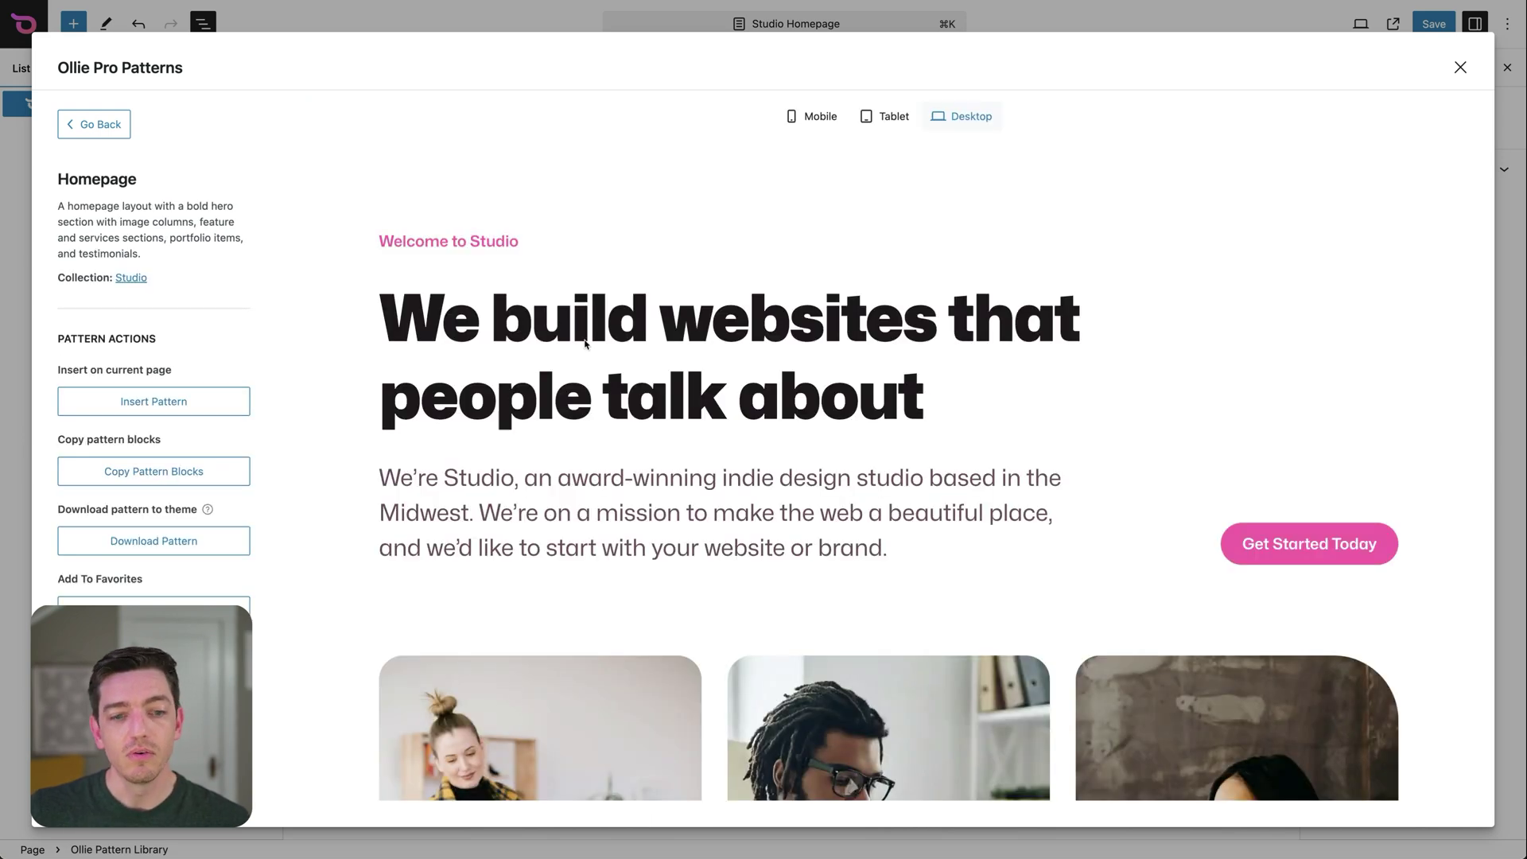
Insert the Studio Homepage pattern into the page and save Studio Homepage
{"action": "scroll", "coordinate": [585, 344], "scroll_direction": "down", "scroll_amount": 20}
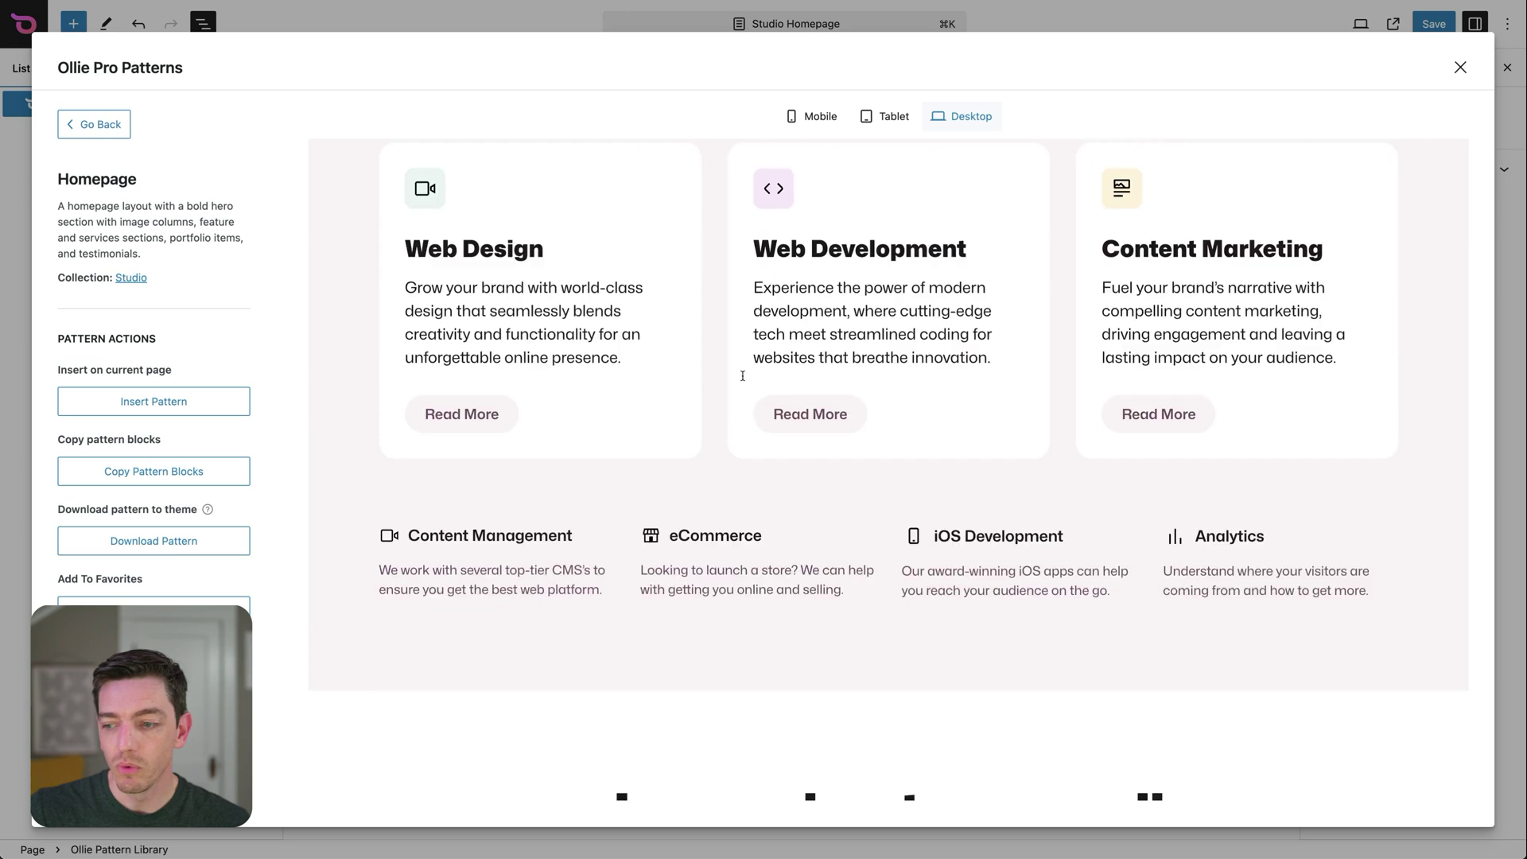
{"action": "scroll", "coordinate": [737, 376], "scroll_direction": "down", "scroll_amount": 15}
{"action": "scroll", "coordinate": [736, 379], "scroll_direction": "up", "scroll_amount": 6}
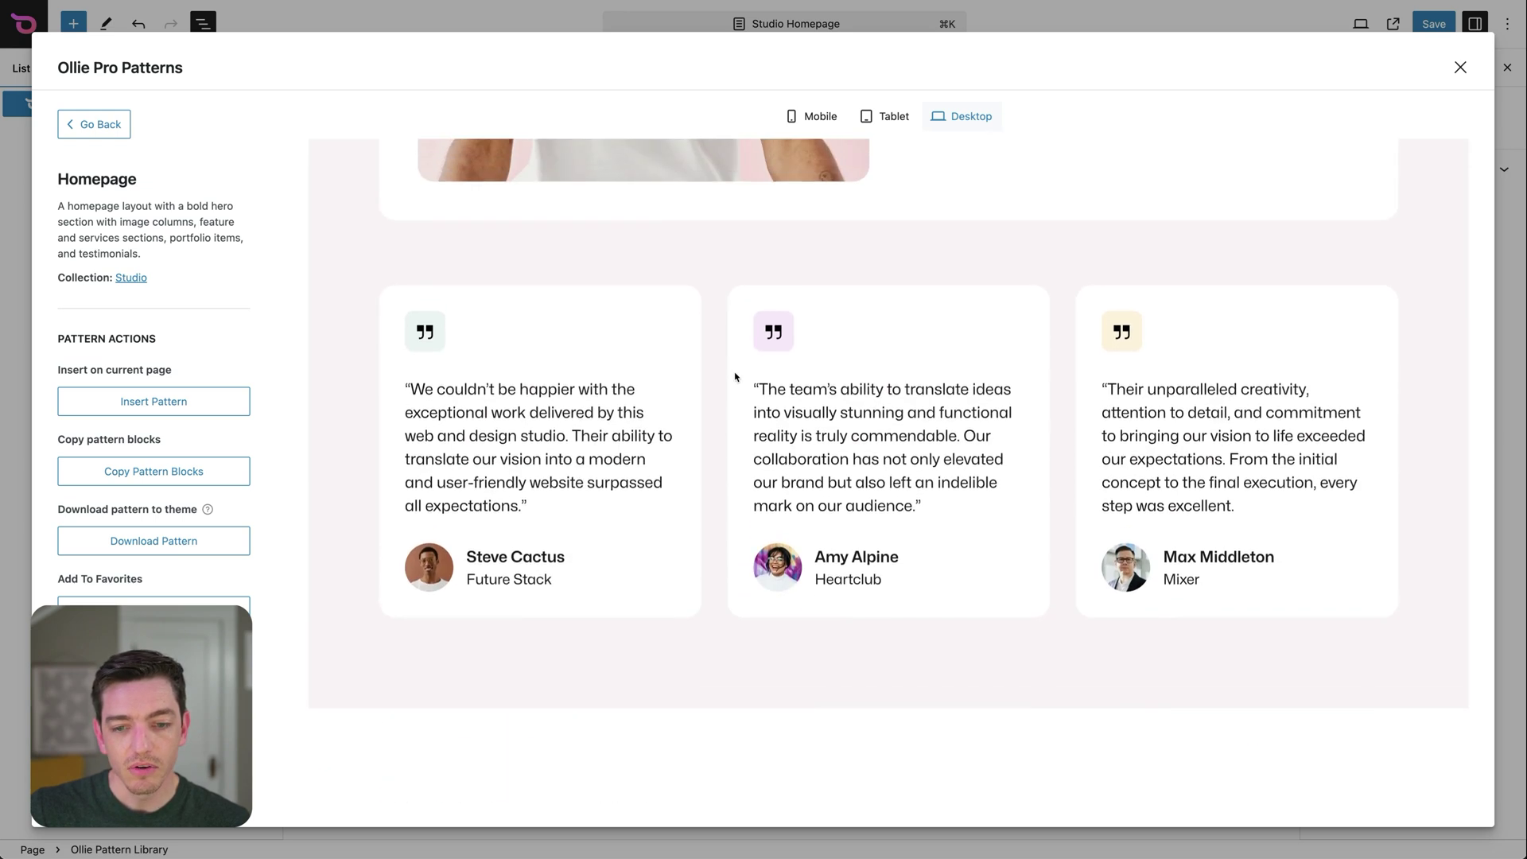
{"action": "left_click", "coordinate": [162, 402]}
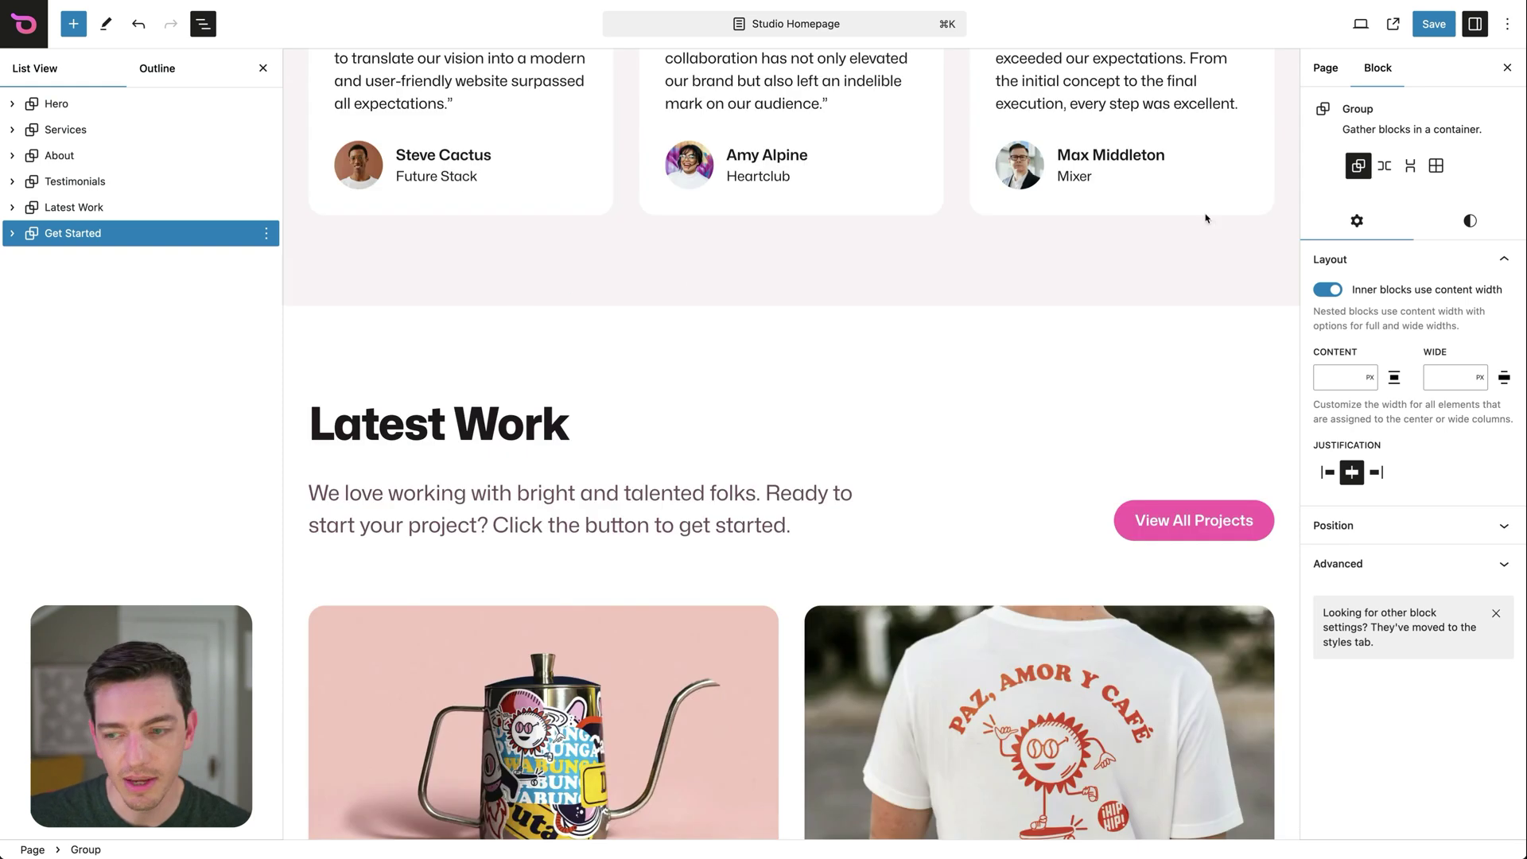
{"action": "left_click", "coordinate": [1434, 25]}
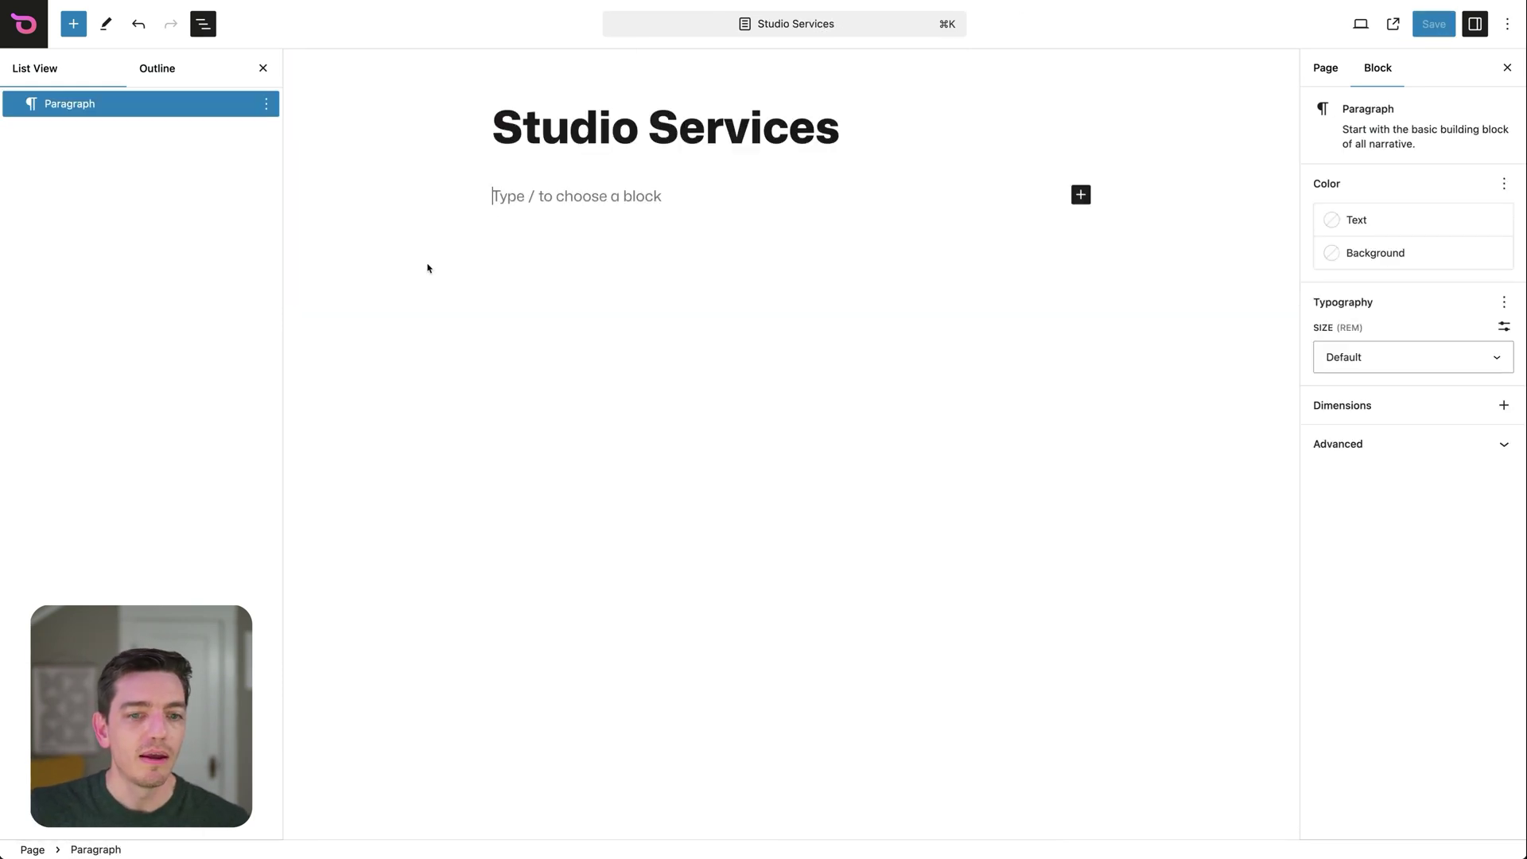
Add an Ollie Pattern Library block and preview the Studio Services Page pattern
{"action": "type", "text": "/ol"}
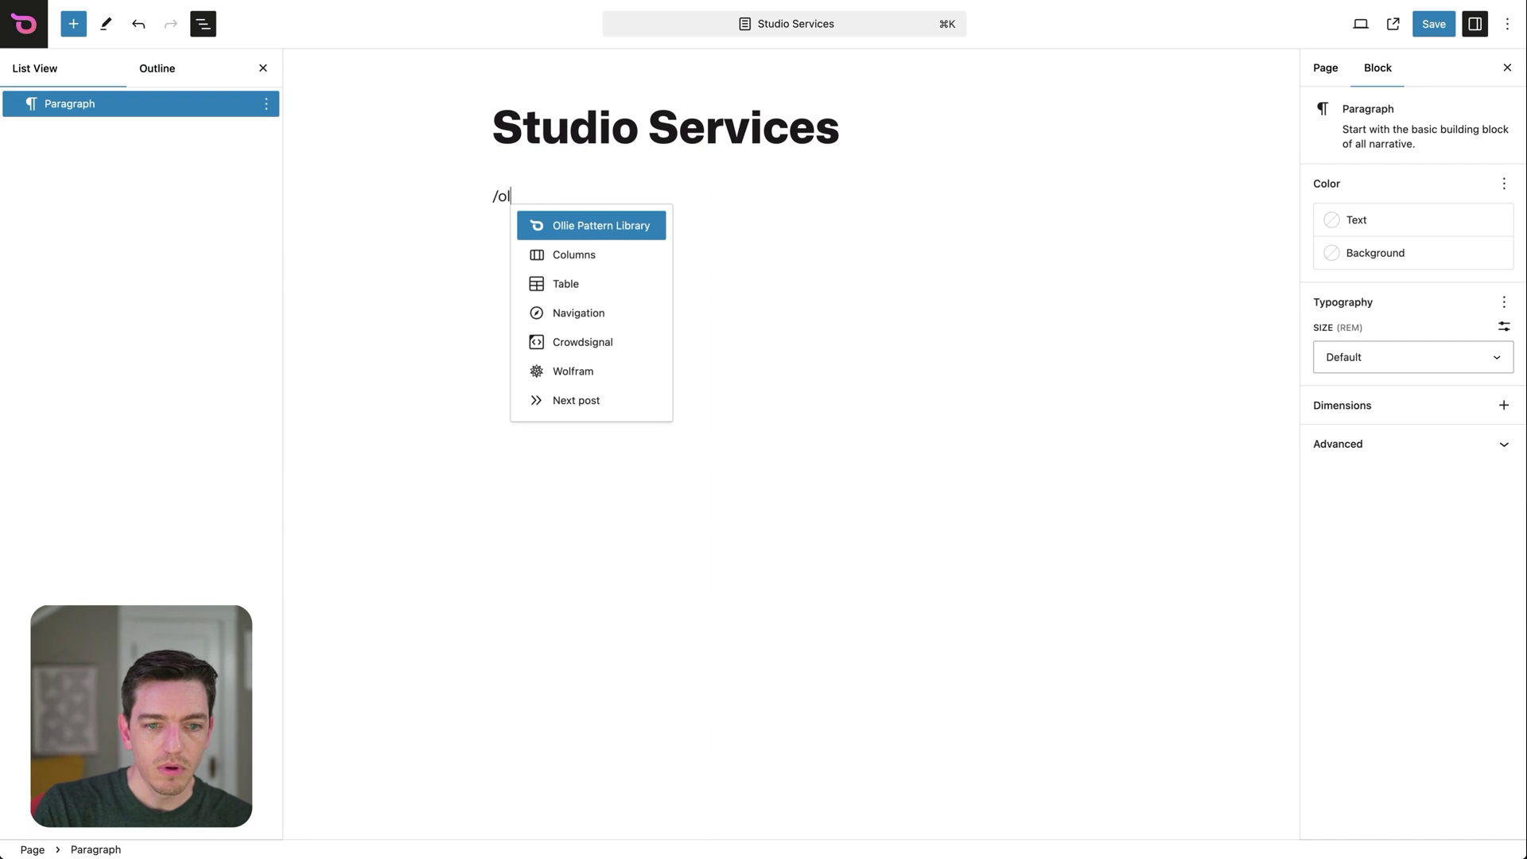
{"action": "key", "text": "Return"}
{"action": "left_click", "coordinate": [592, 274]}
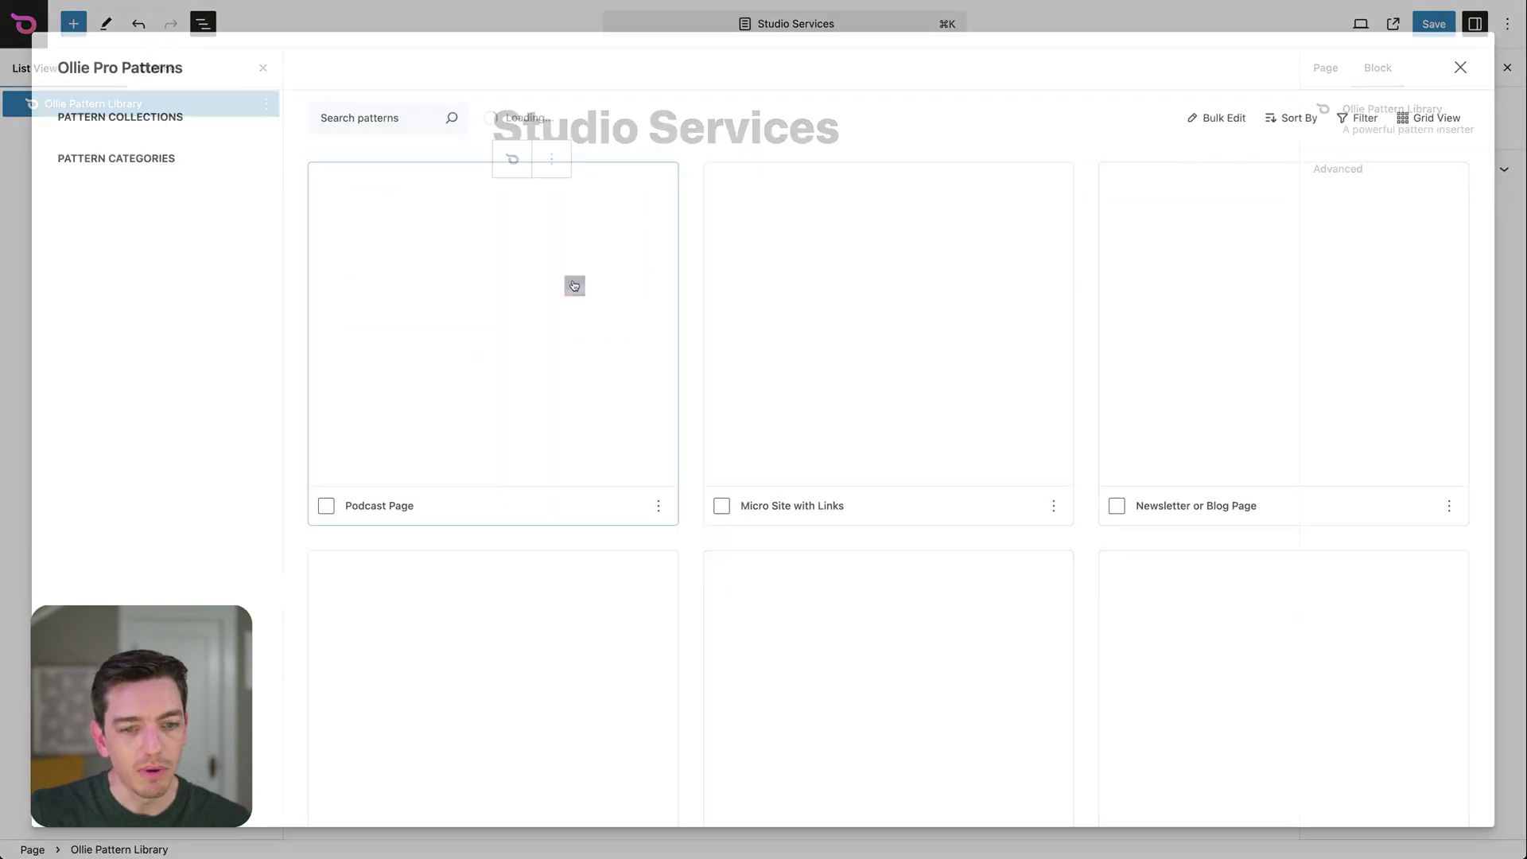
{"action": "left_click", "coordinate": [130, 231]}
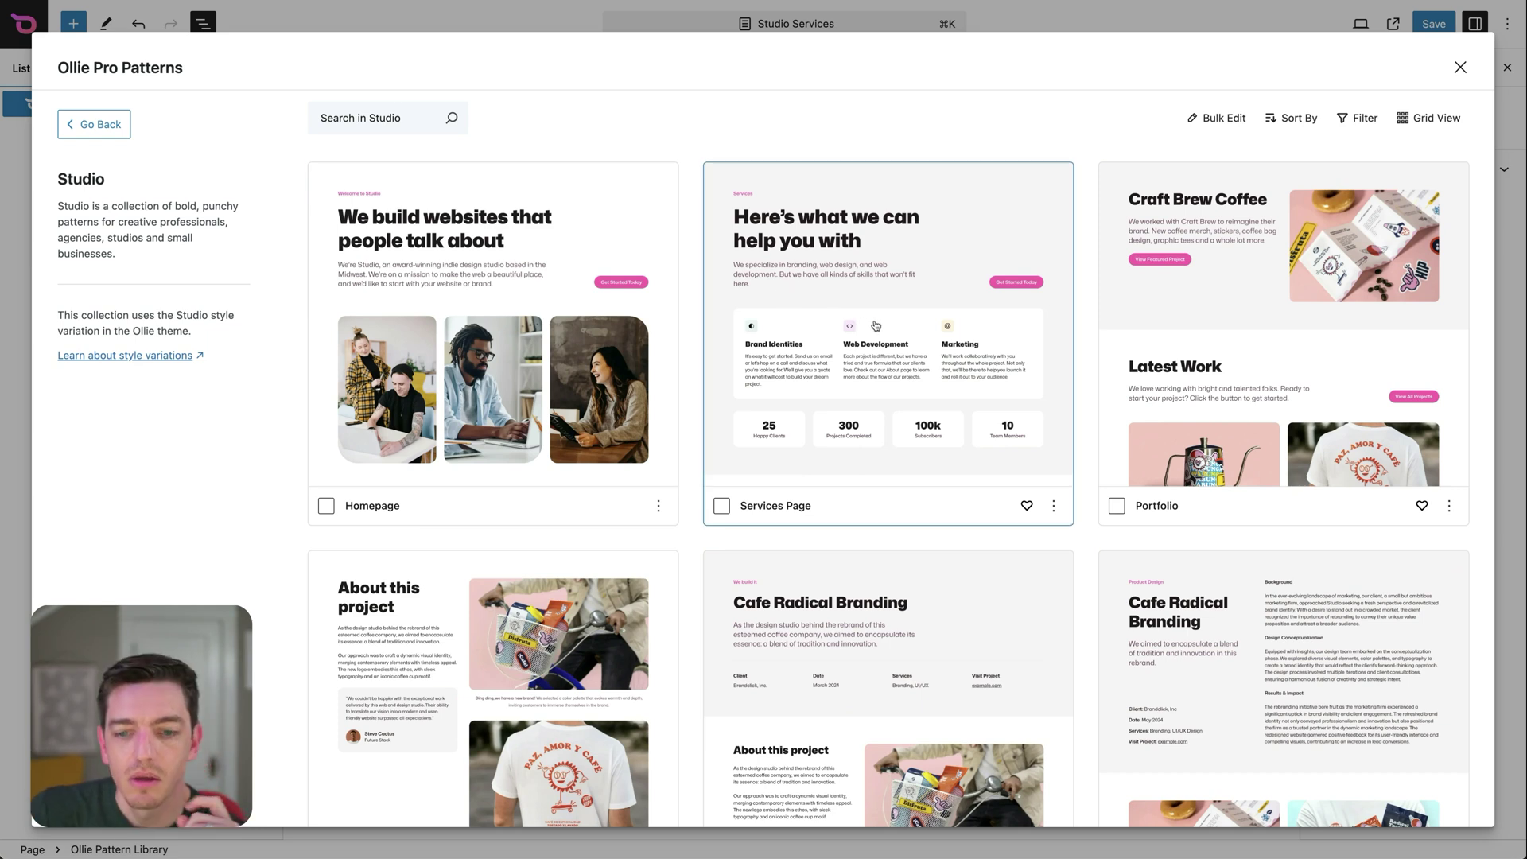
{"action": "left_click", "coordinate": [876, 325]}
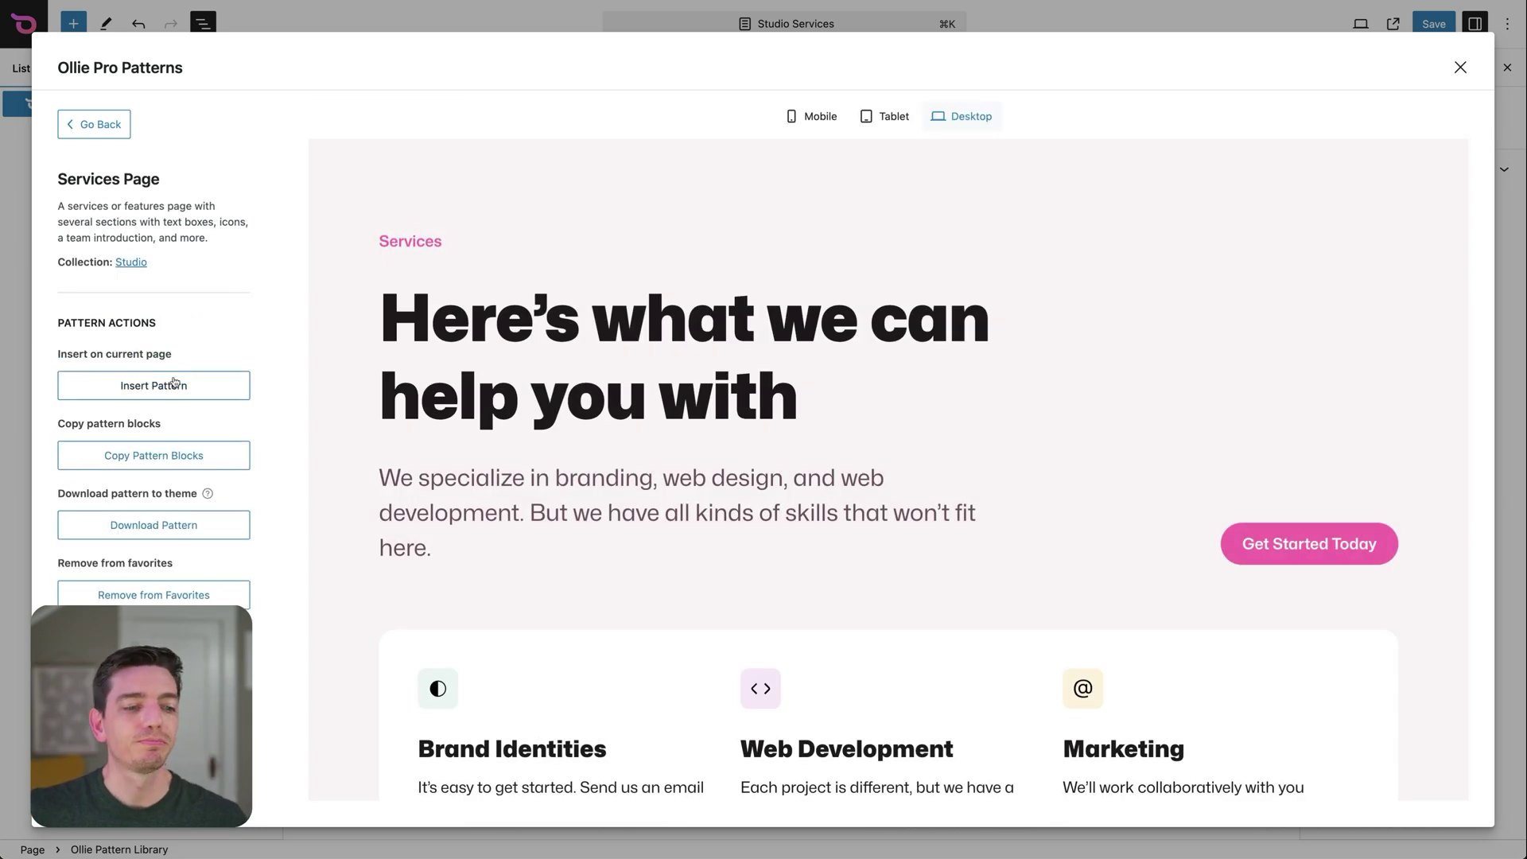
Insert the Services Page pattern and save the Studio Services page
{"action": "left_click", "coordinate": [175, 385]}
{"action": "scroll", "coordinate": [749, 339], "scroll_direction": "down", "scroll_amount": 10}
{"action": "scroll", "coordinate": [798, 291], "scroll_direction": "up", "scroll_amount": 15}
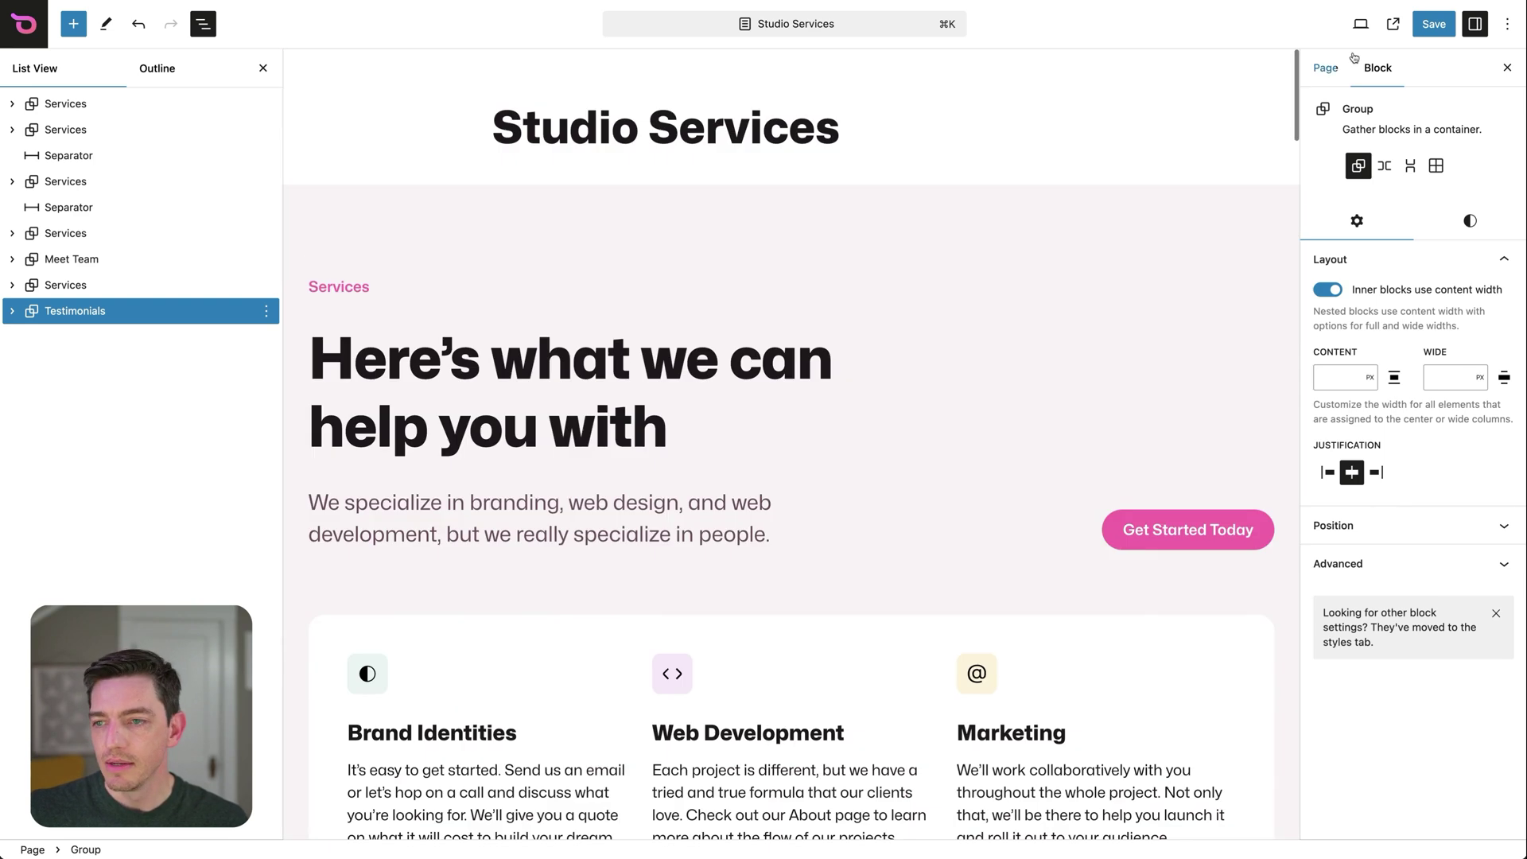
{"action": "left_click", "coordinate": [1433, 24]}
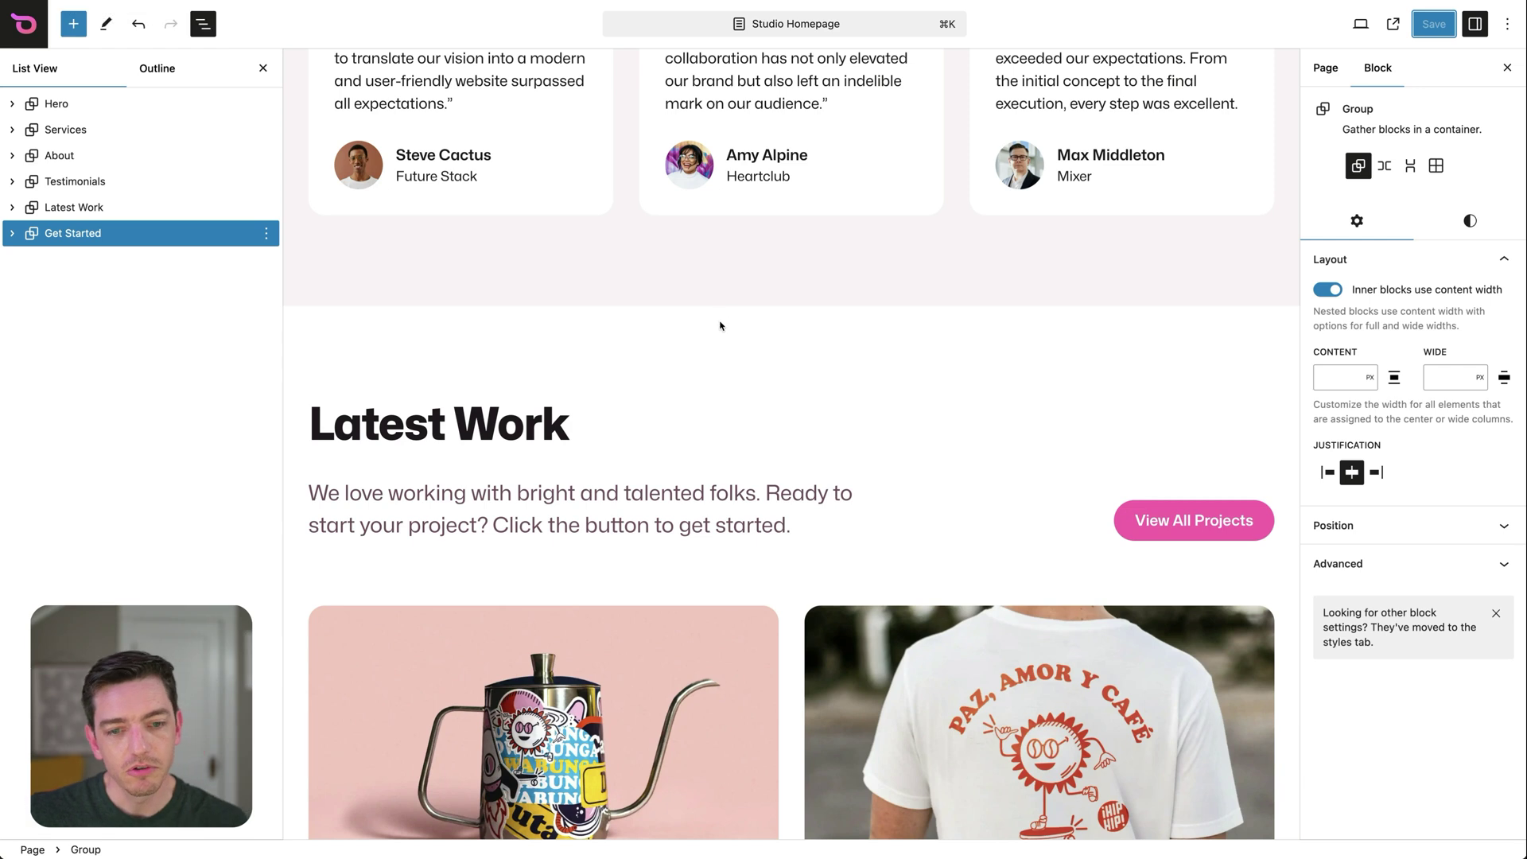
{"action": "scroll", "coordinate": [720, 322], "scroll_direction": "up", "scroll_amount": 4}
{"action": "scroll", "coordinate": [719, 322], "scroll_direction": "up", "scroll_amount": 3}
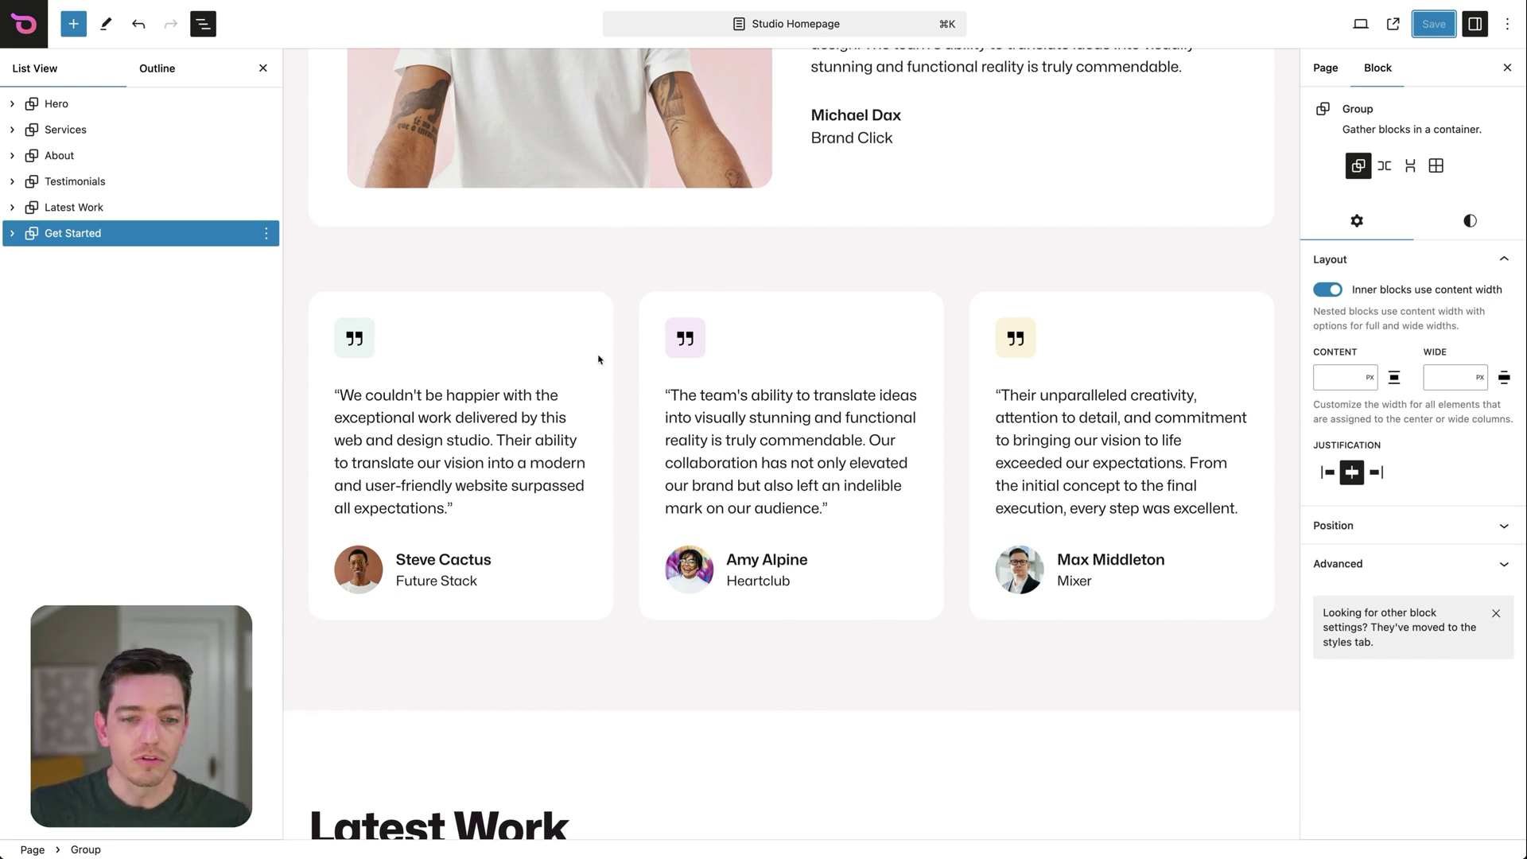
Select a testimonial quote, then the second card's column to expand the Testimonials row in List View
{"action": "left_click", "coordinate": [528, 413]}
{"action": "left_click", "coordinate": [626, 311]}
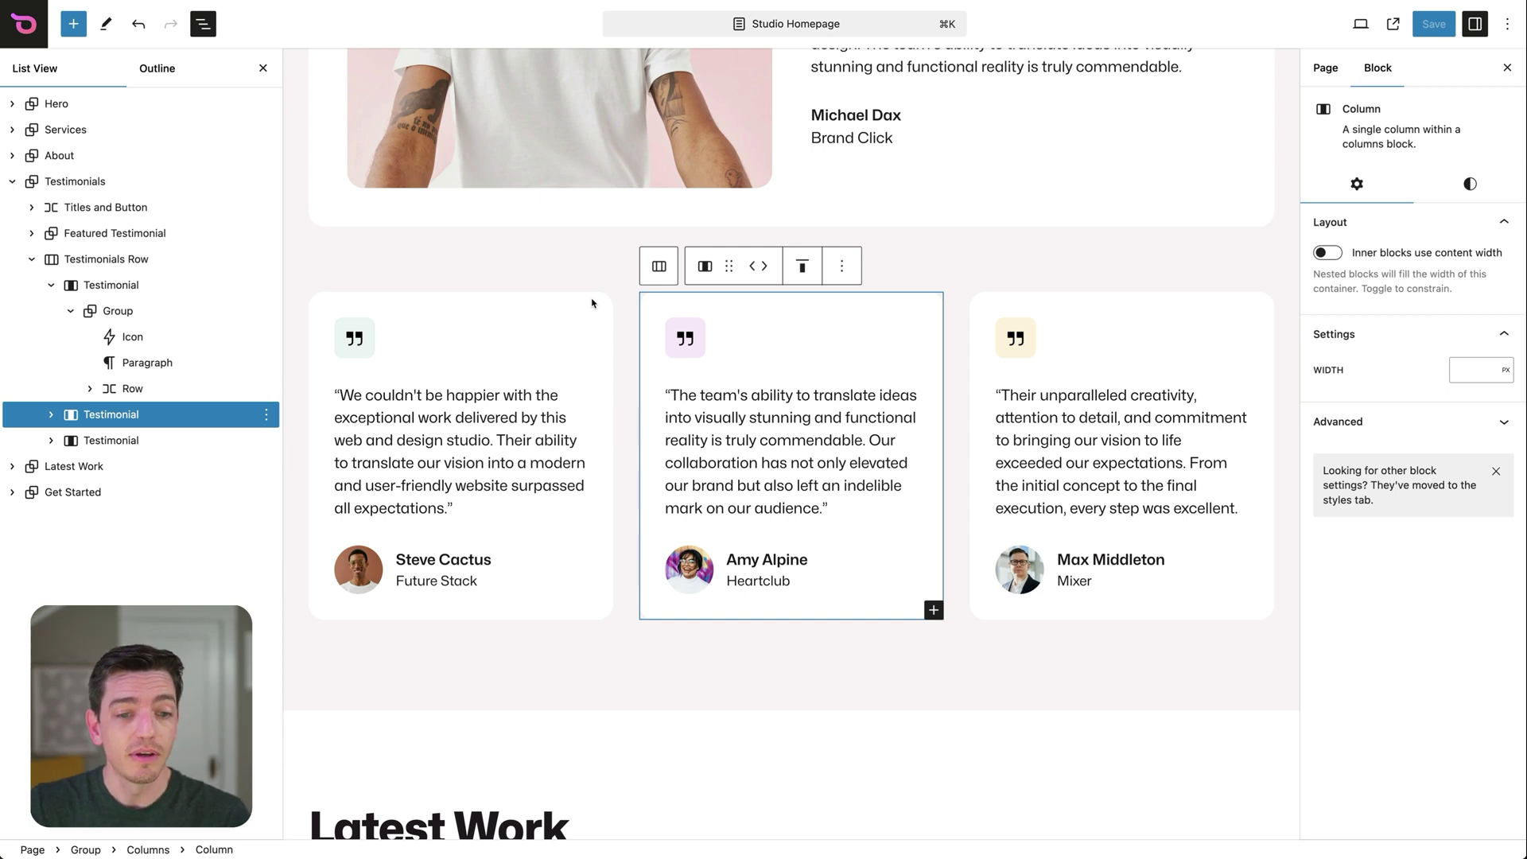
{"action": "left_click", "coordinate": [592, 303]}
{"action": "left_click", "coordinate": [733, 305]}
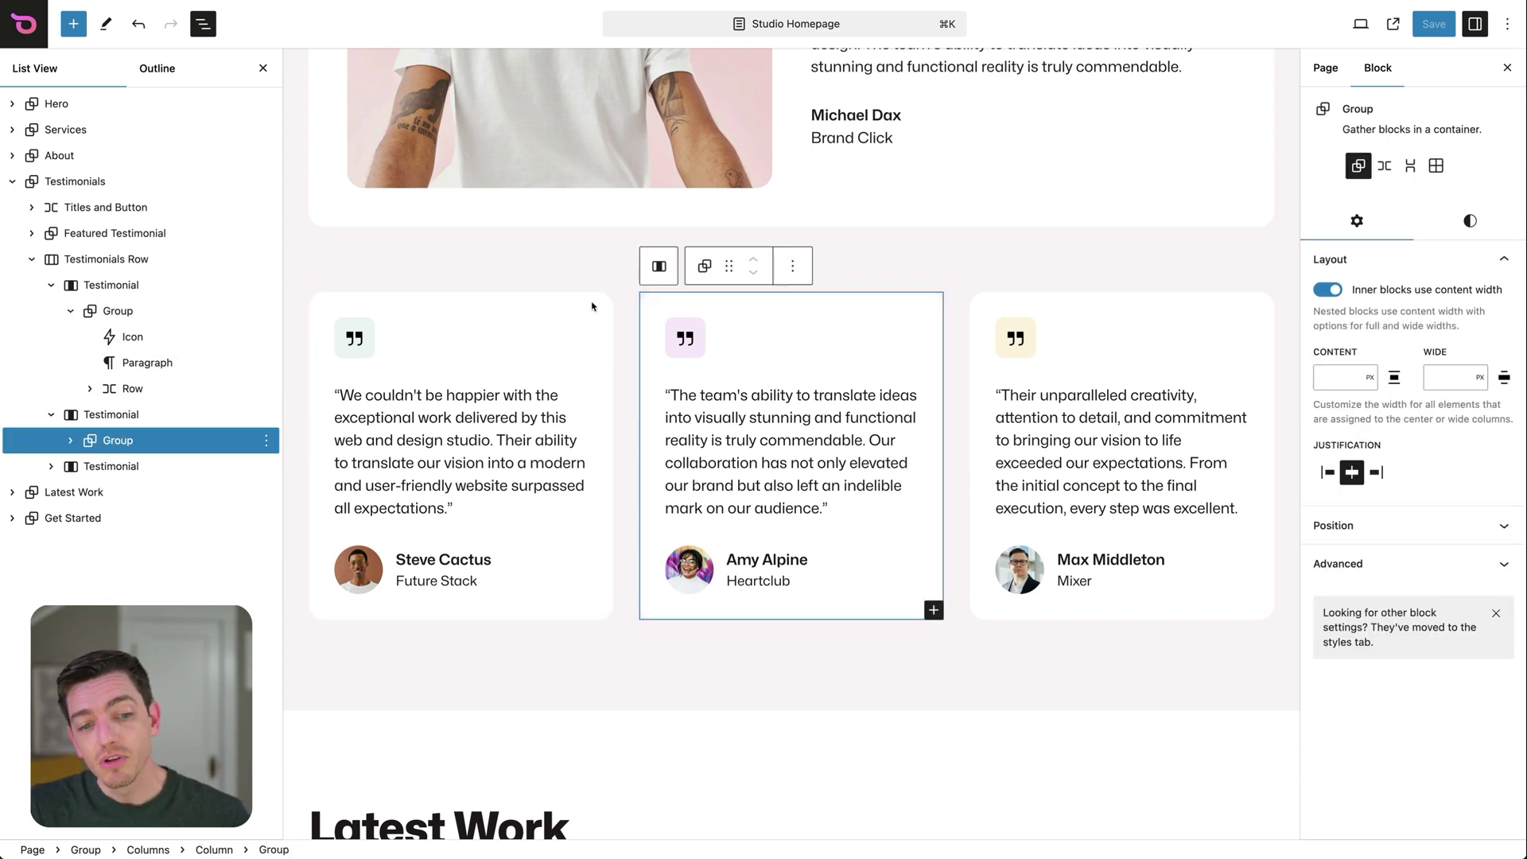
{"action": "left_click", "coordinate": [593, 306]}
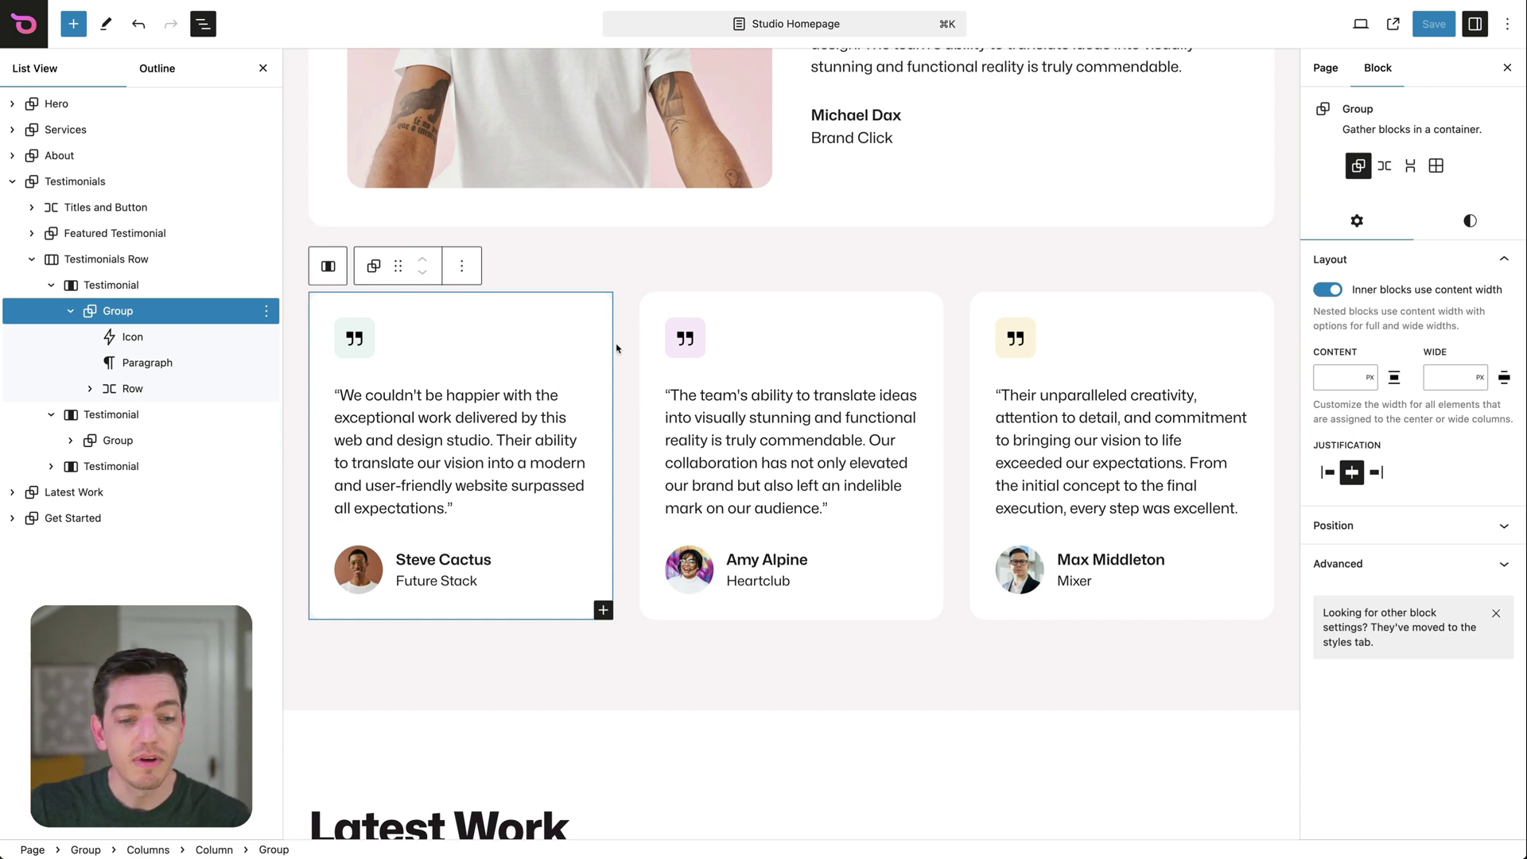
{"action": "left_click", "coordinate": [1469, 220]}
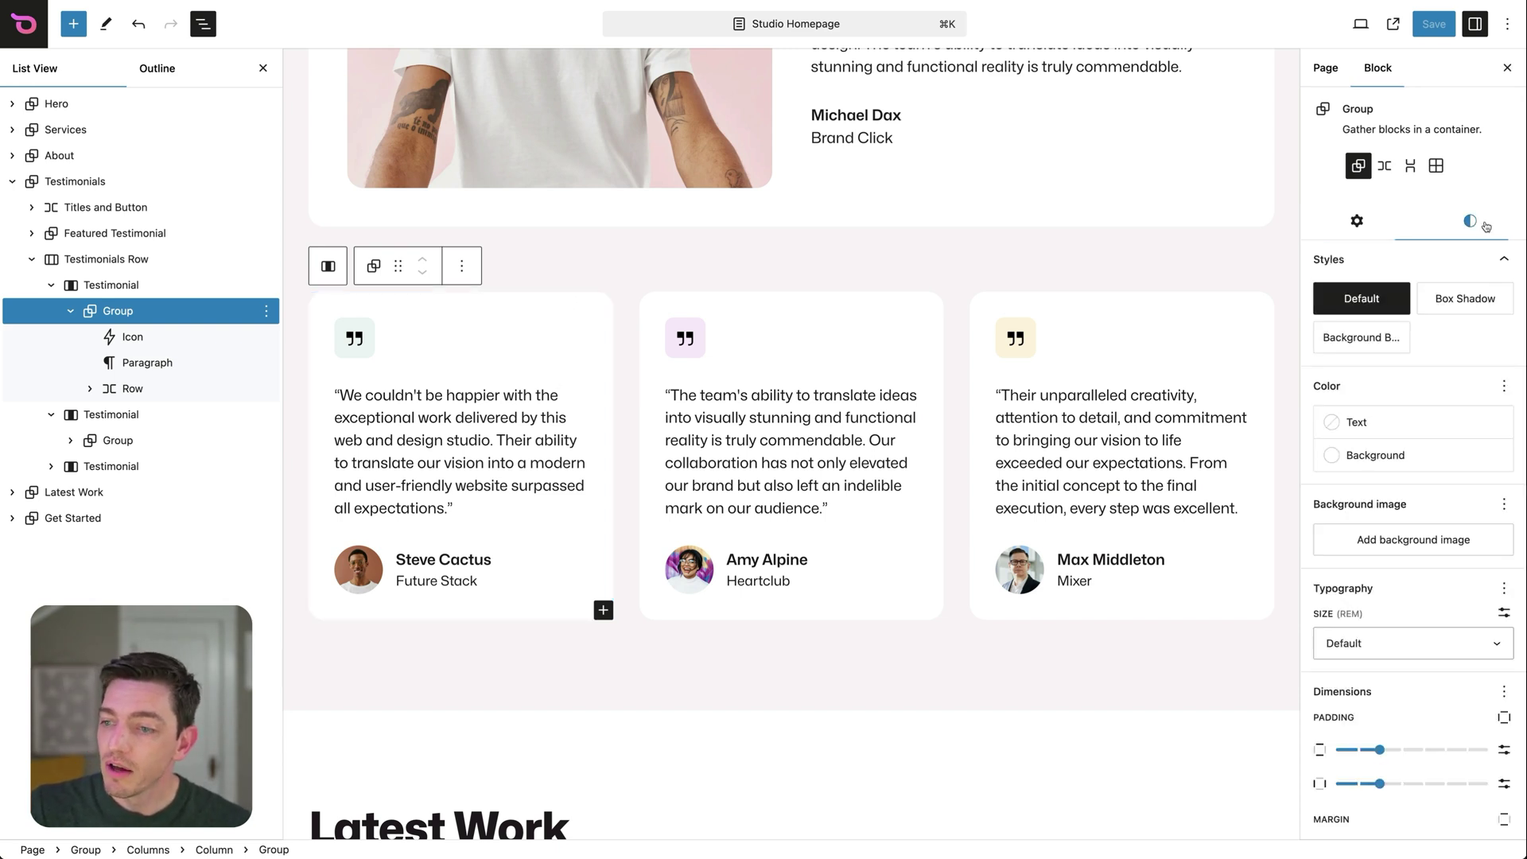
{"action": "scroll", "coordinate": [1344, 716], "scroll_direction": "down", "scroll_amount": 5}
{"action": "left_click_drag", "start_coordinate": [1346, 808], "coordinate": [1317, 808]}
{"action": "left_click", "coordinate": [663, 317]}
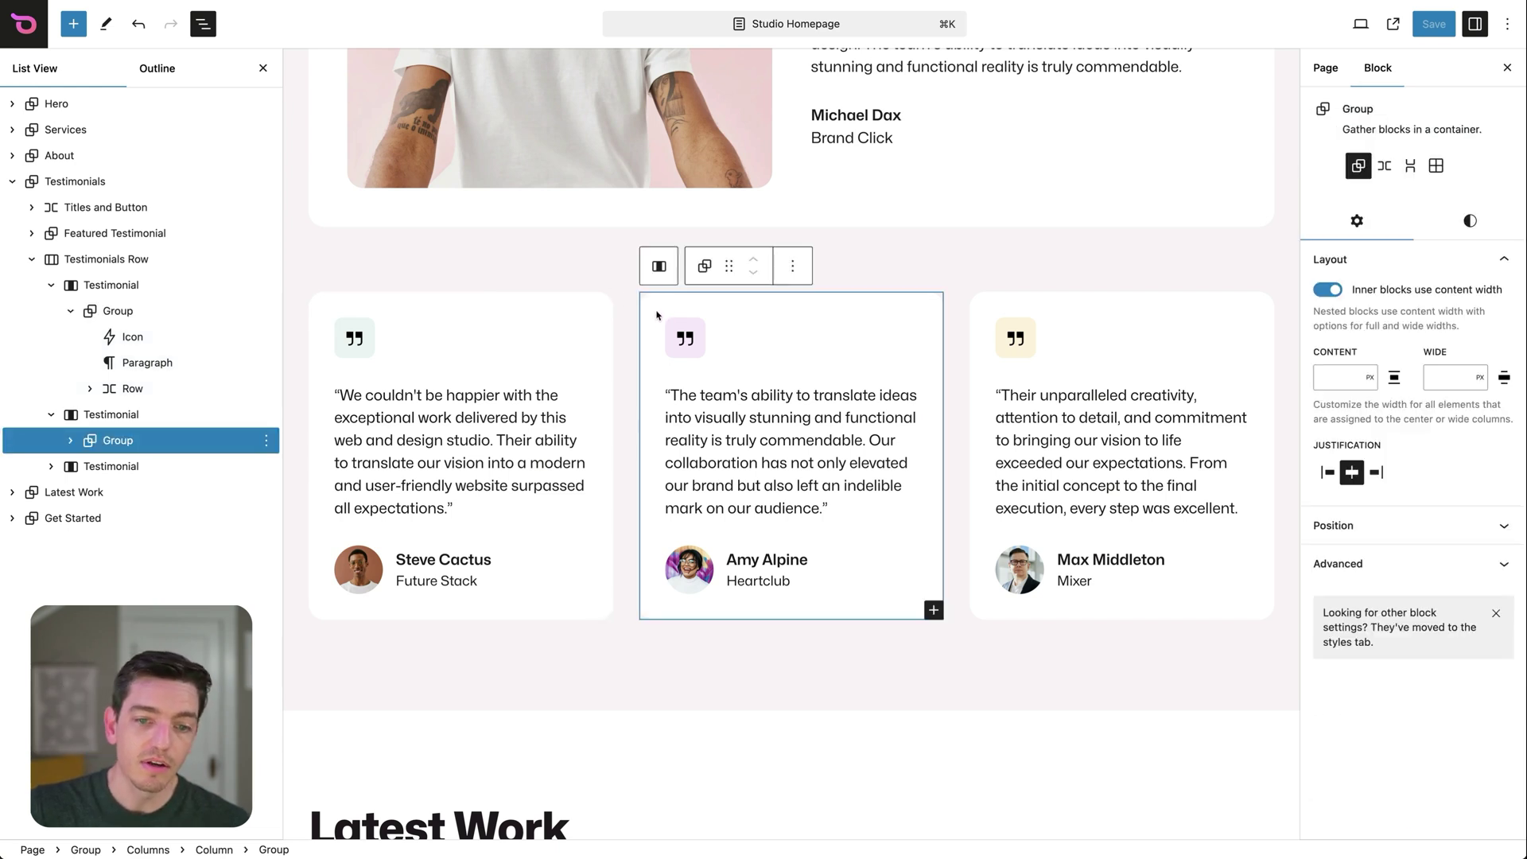
{"action": "left_click", "coordinate": [1460, 220]}
{"action": "scroll", "coordinate": [1416, 557], "scroll_direction": "down", "scroll_amount": 5}
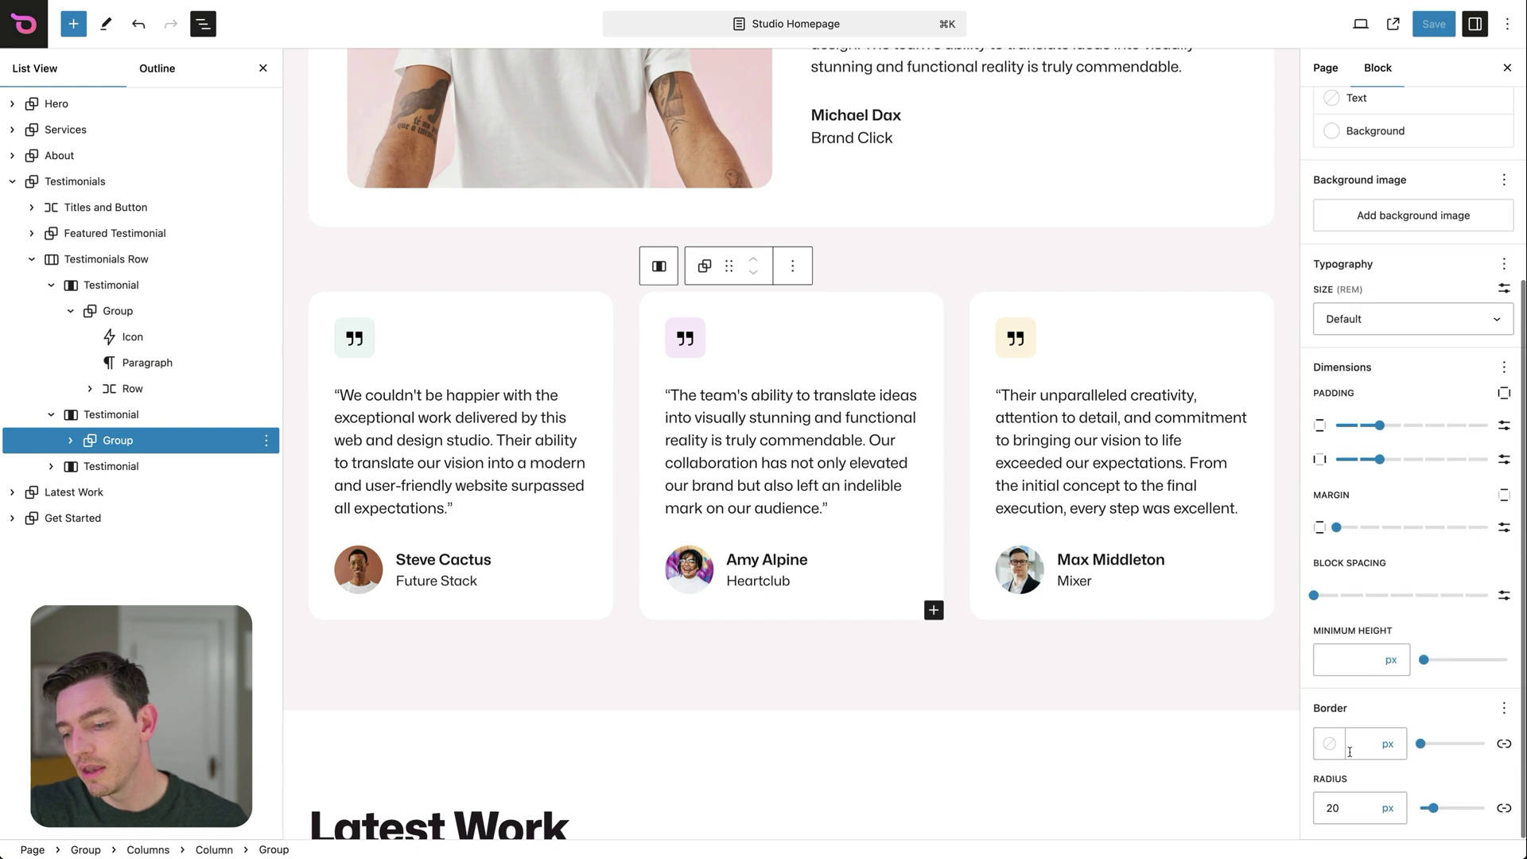
{"action": "left_click", "coordinate": [1117, 309]}
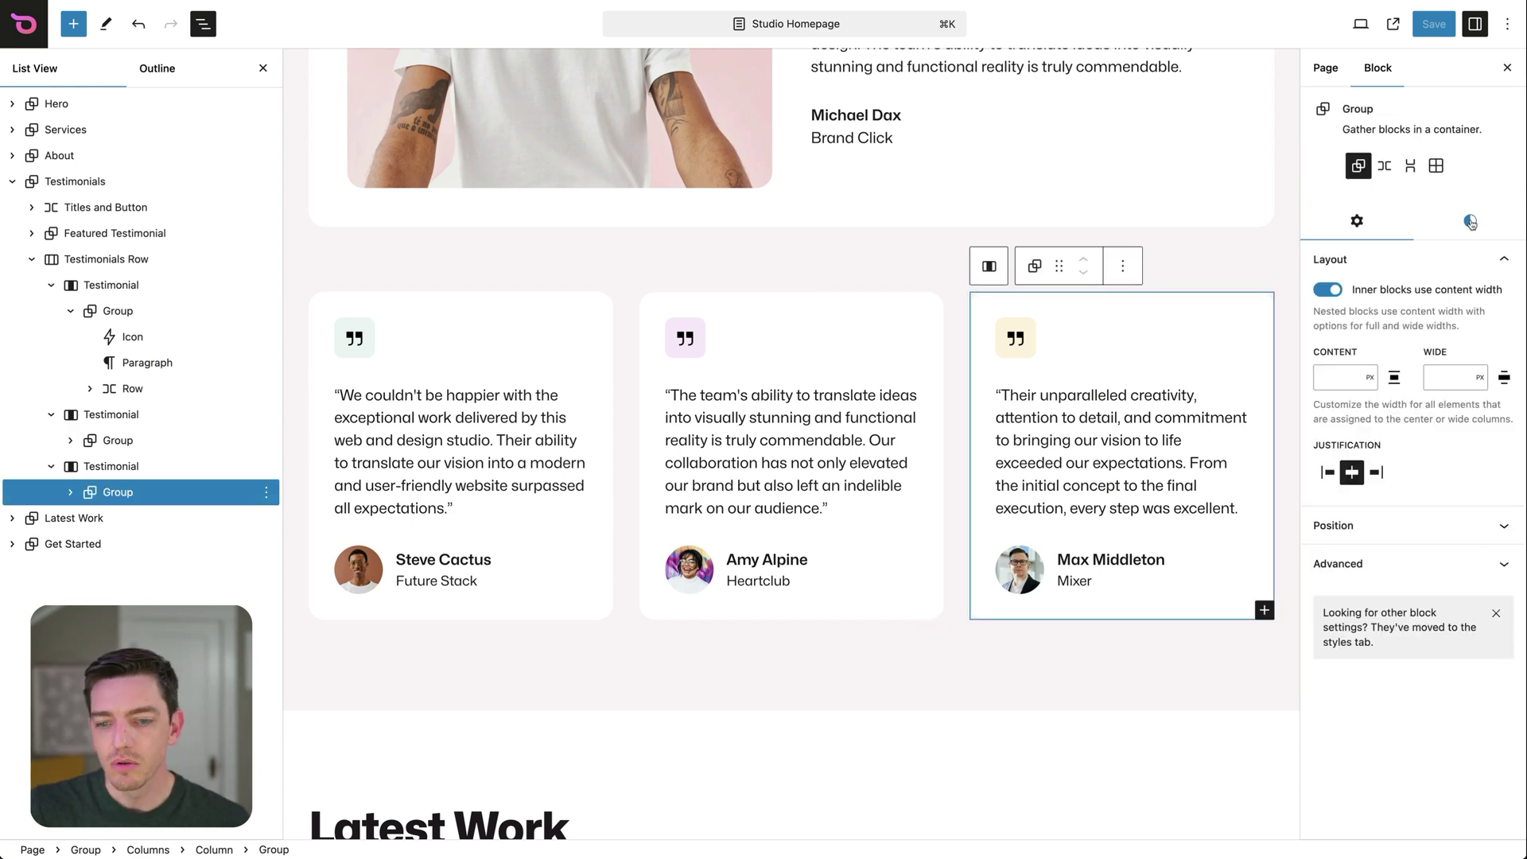
{"action": "left_click", "coordinate": [464, 418]}
{"action": "left_click", "coordinate": [738, 430]}
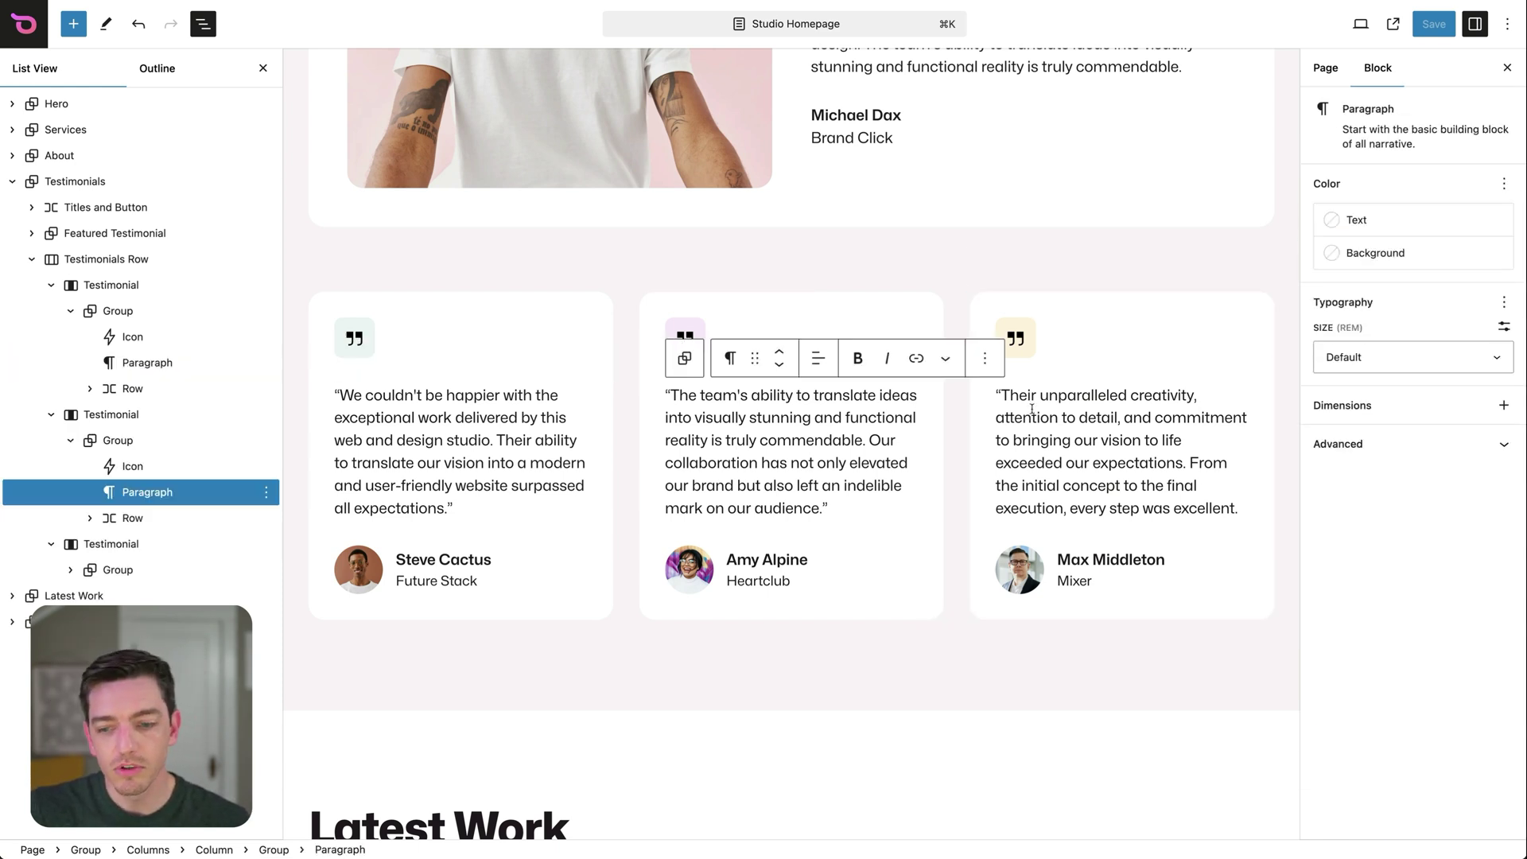
{"action": "left_click", "coordinate": [1031, 409]}
{"action": "left_click", "coordinate": [743, 323]}
{"action": "left_click", "coordinate": [605, 296]}
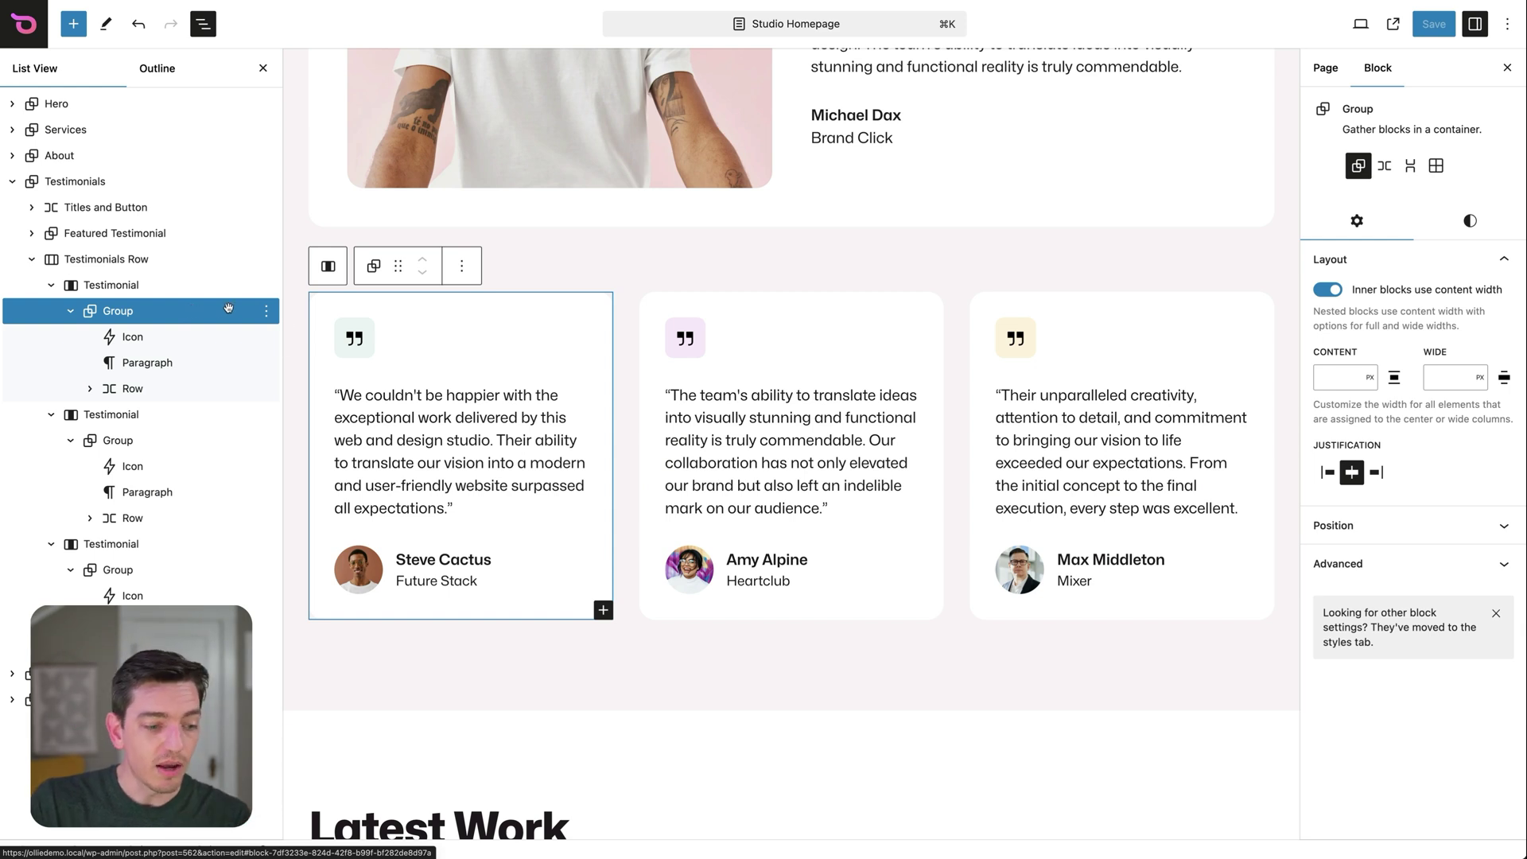
Turn the first card's Group into a synced pattern named 'Testimonial'
{"action": "left_click", "coordinate": [267, 312]}
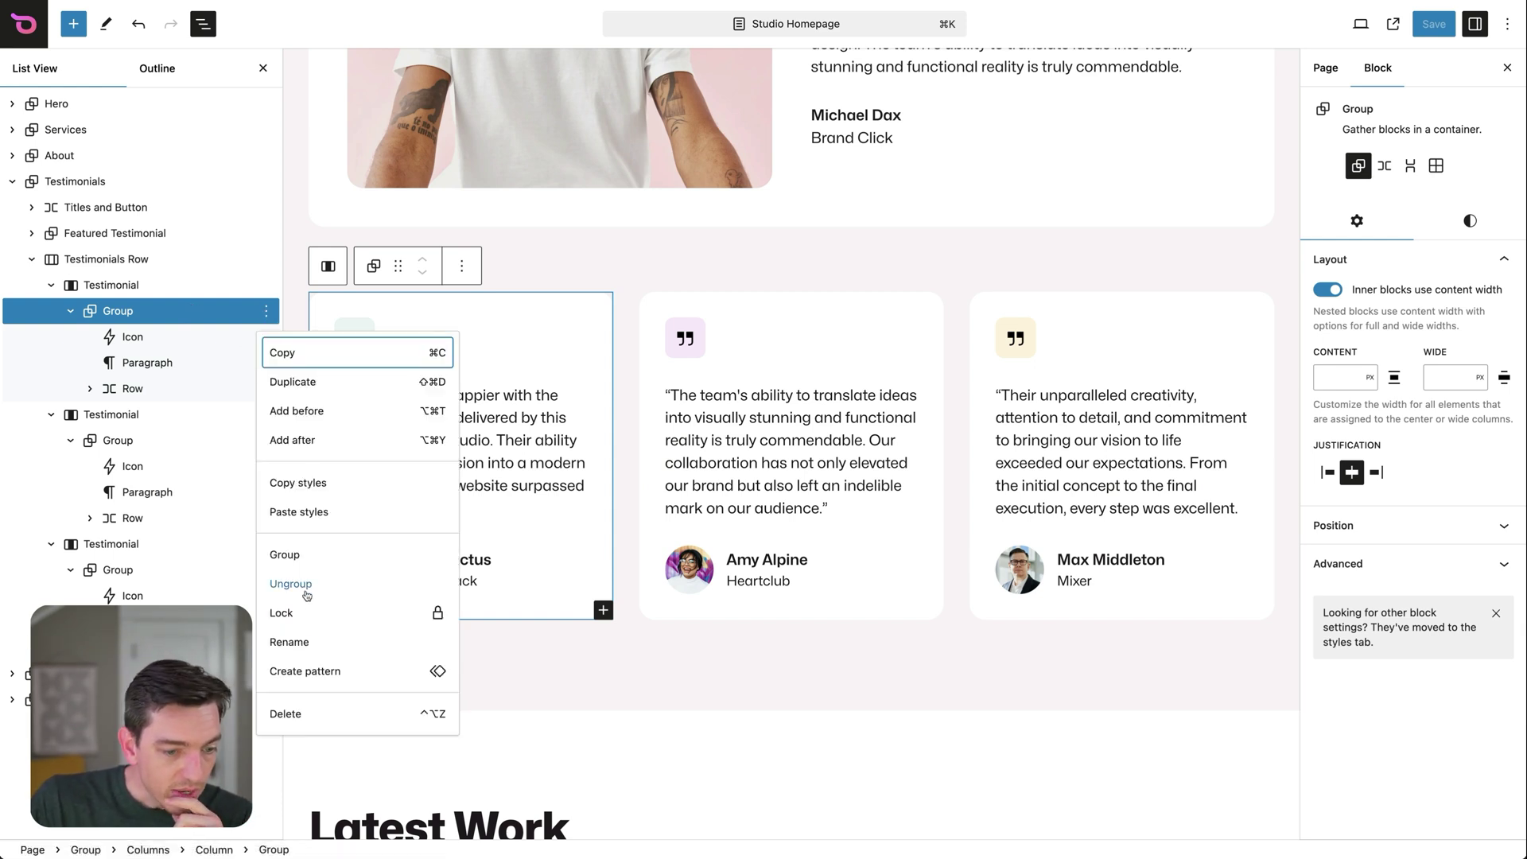
{"action": "left_click", "coordinate": [313, 673]}
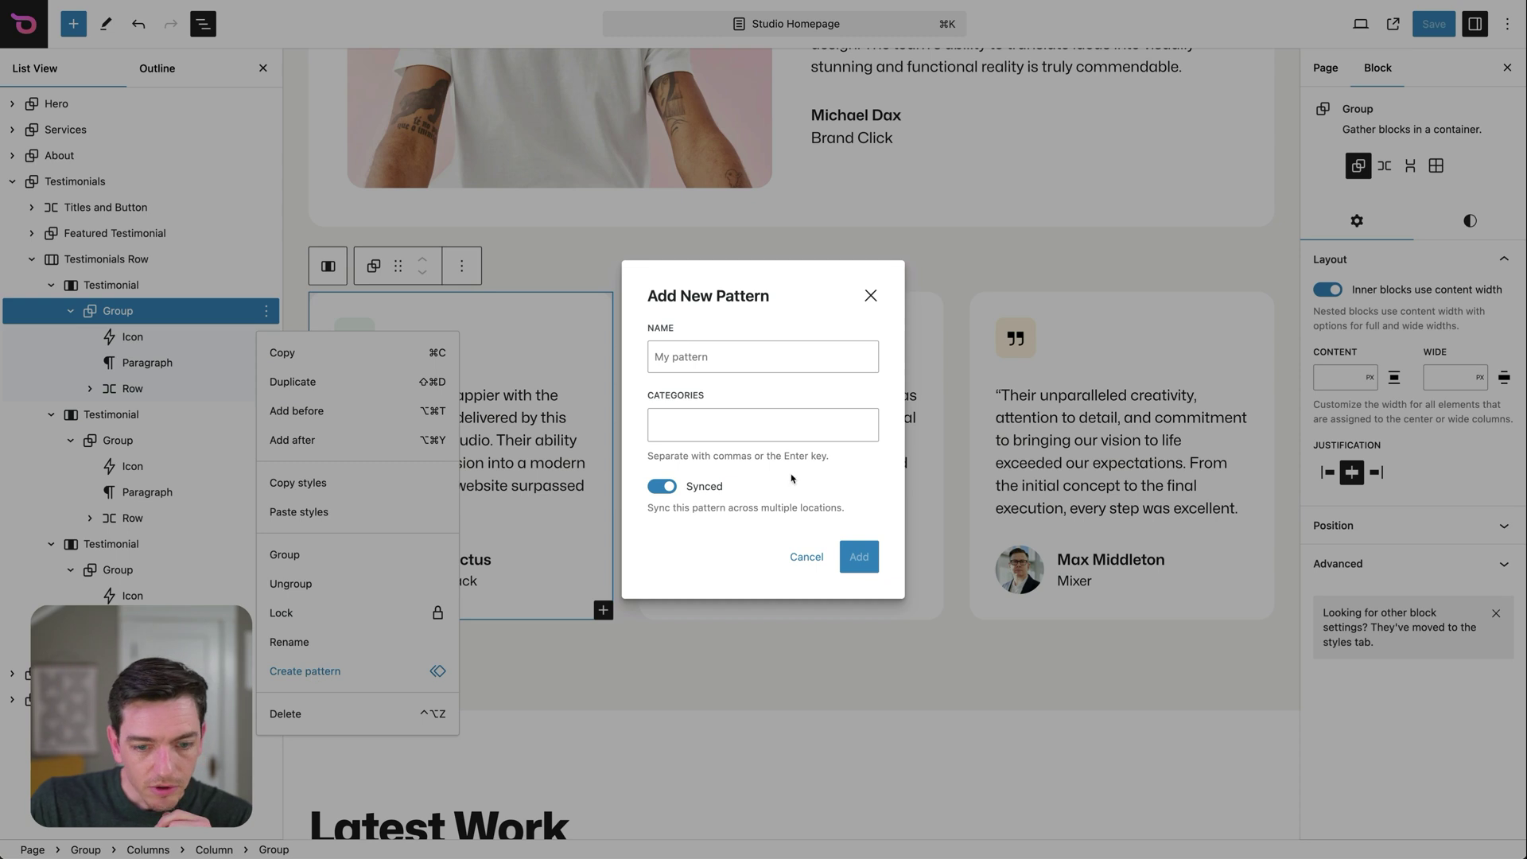
{"action": "left_click", "coordinate": [702, 358]}
{"action": "type", "text": "Testi"}
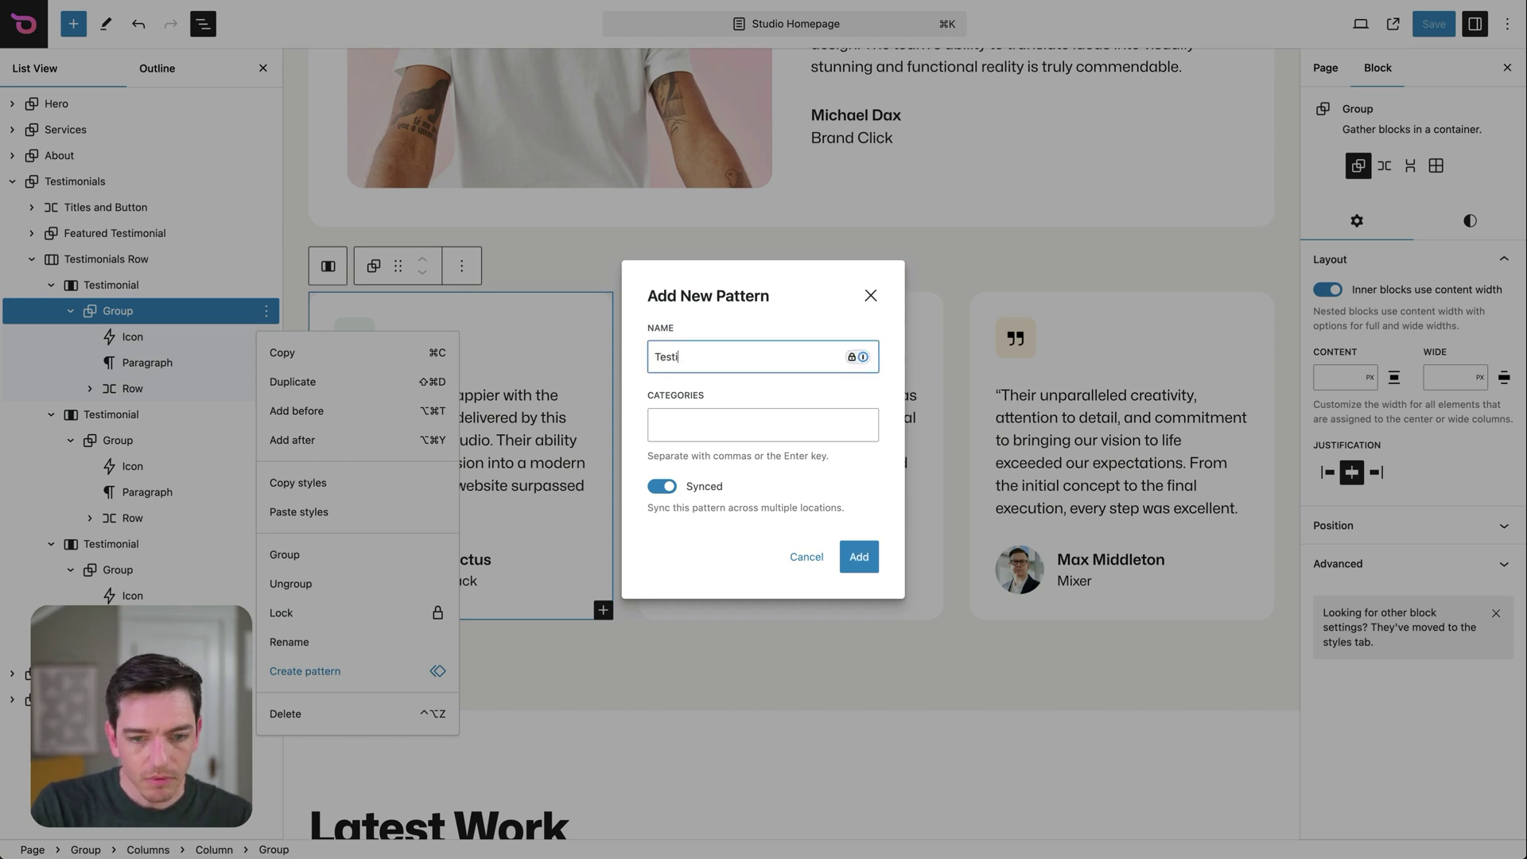
{"action": "type", "text": "monial"}
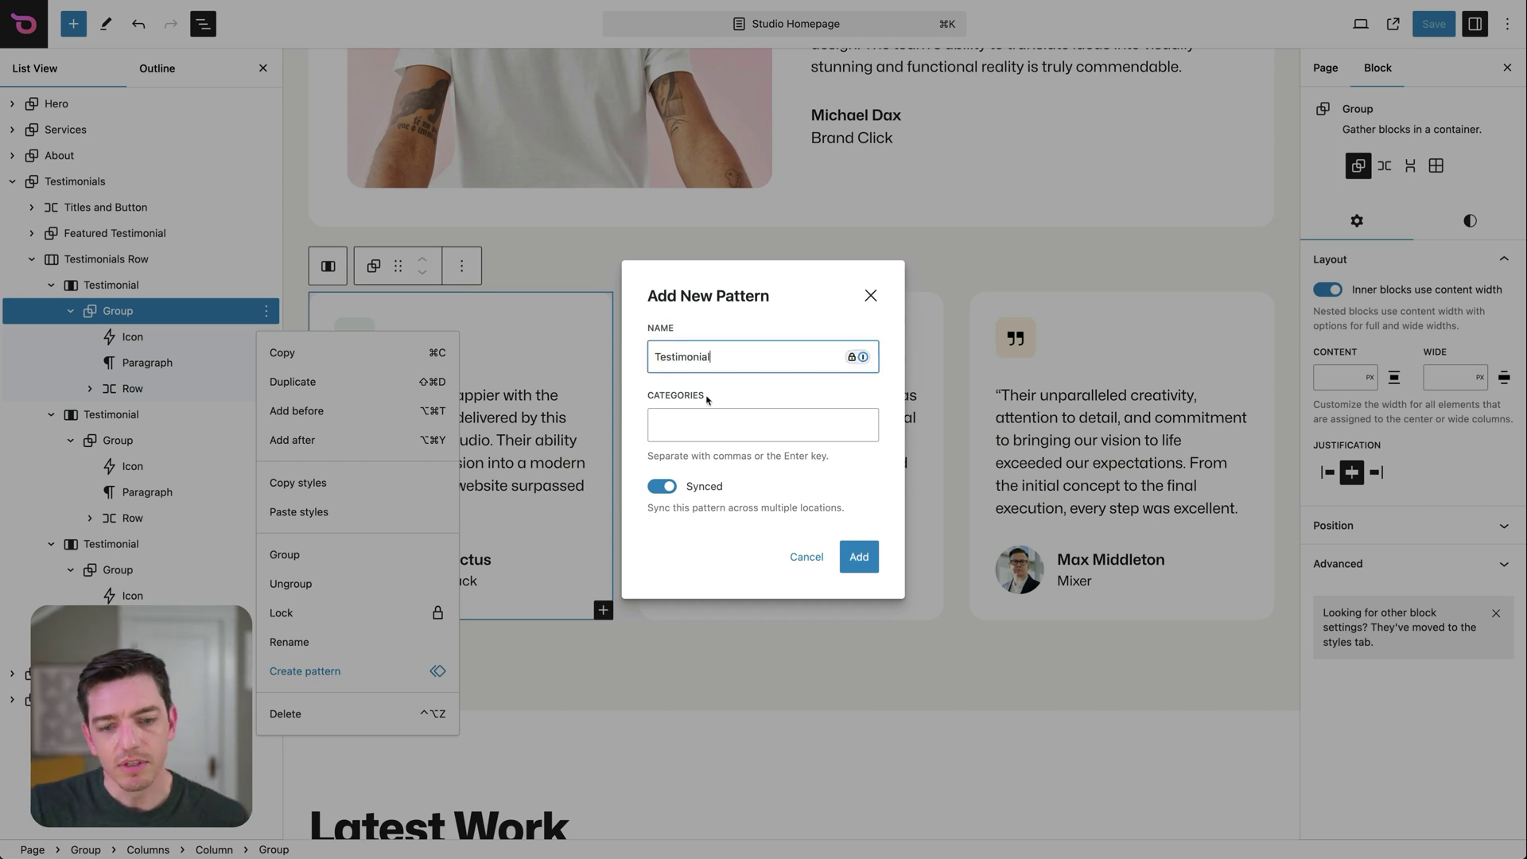
{"action": "left_click", "coordinate": [867, 559]}
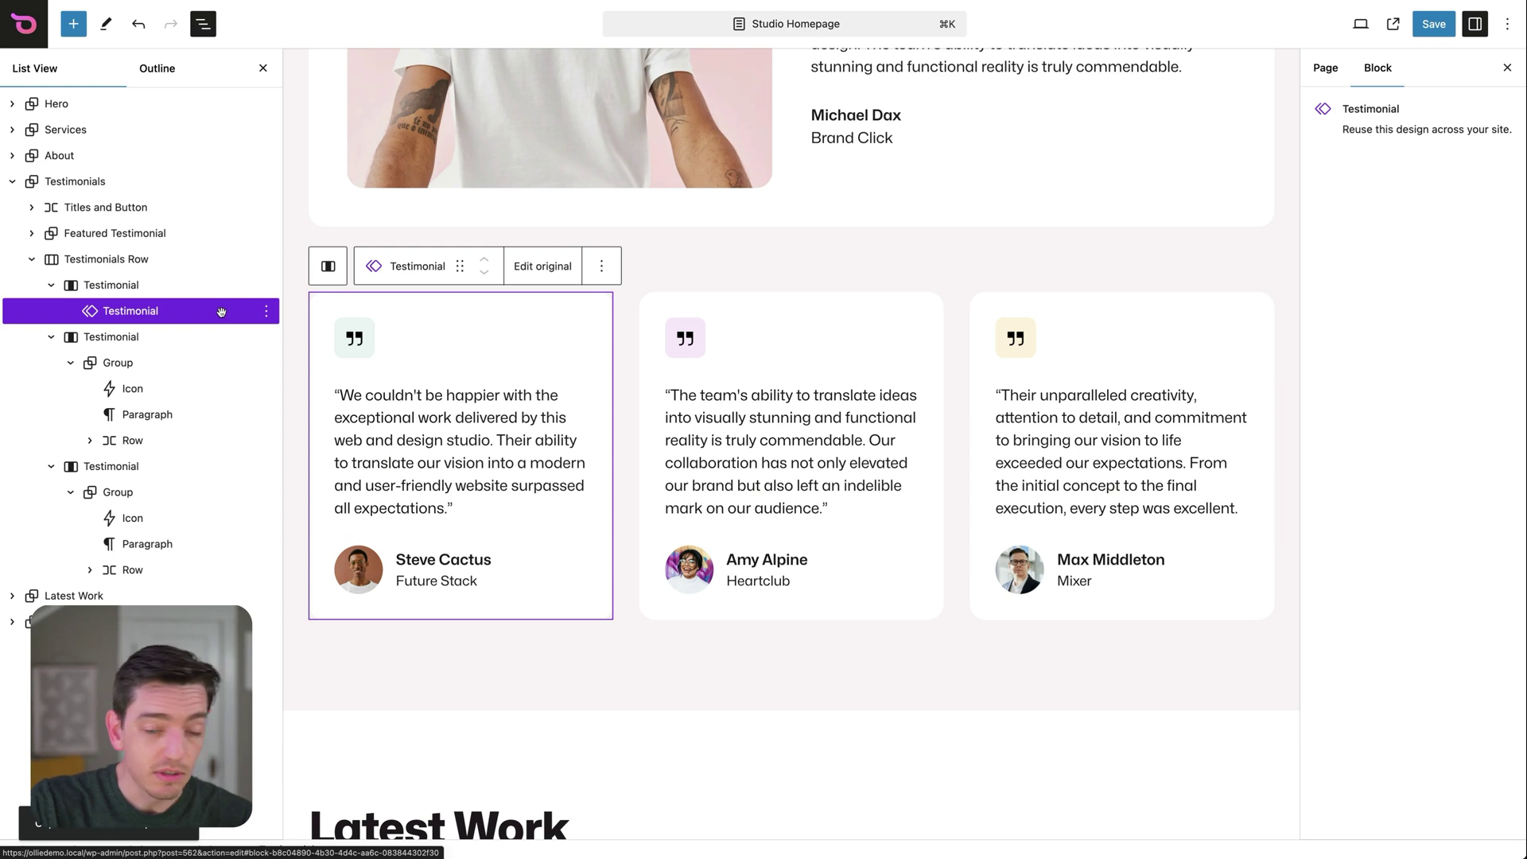
Paste the Testimonial pattern over the second and third cards, then open its original for editing
{"action": "left_click", "coordinate": [155, 362]}
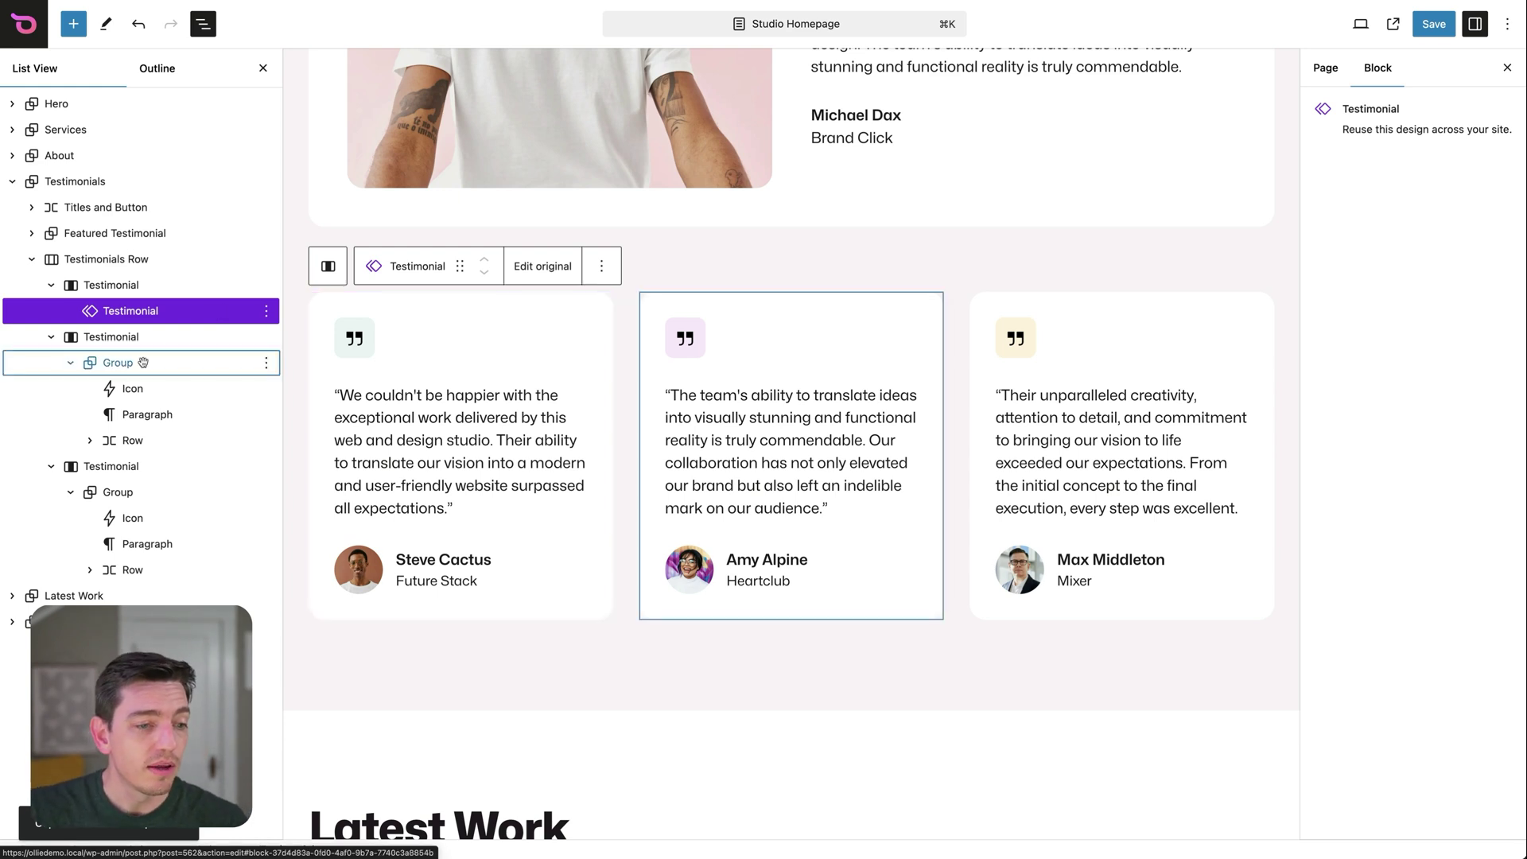
{"action": "key", "text": "super+v"}
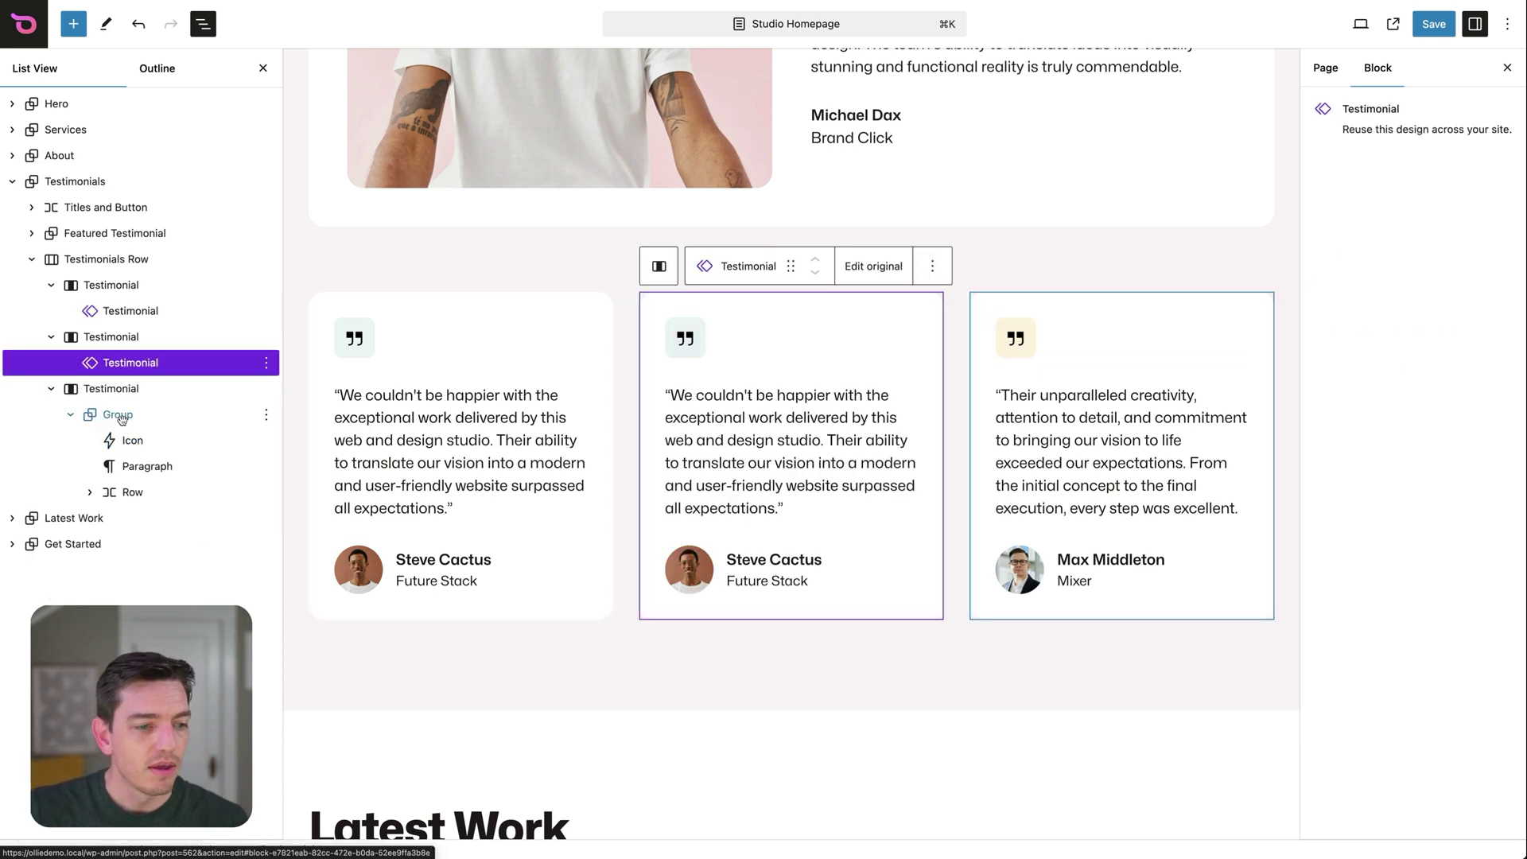
{"action": "left_click", "coordinate": [119, 416]}
{"action": "key", "text": "super+v"}
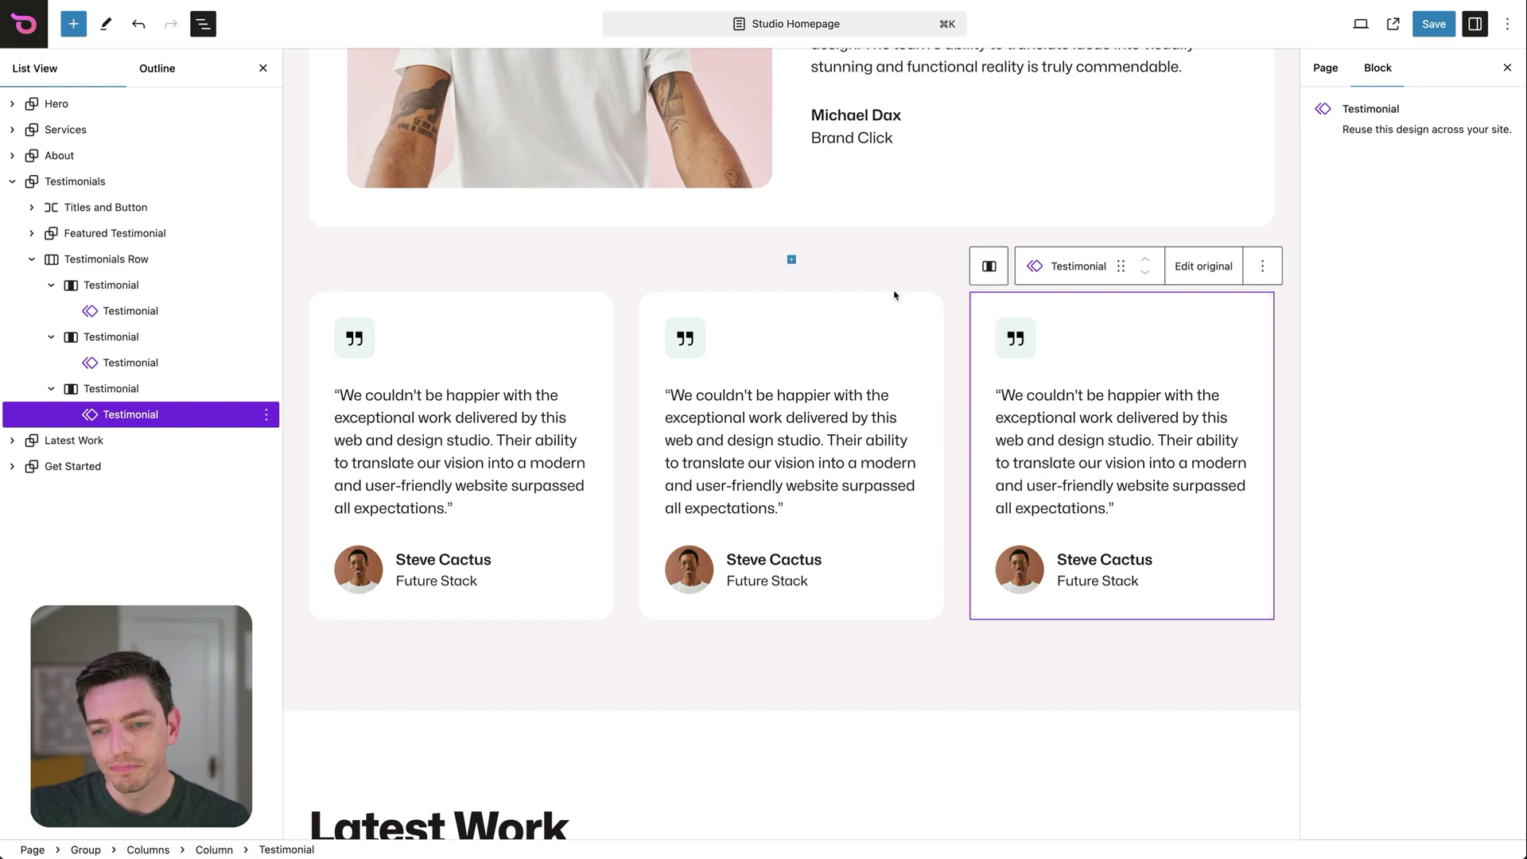
{"action": "left_click", "coordinate": [819, 317]}
{"action": "left_click", "coordinate": [526, 323]}
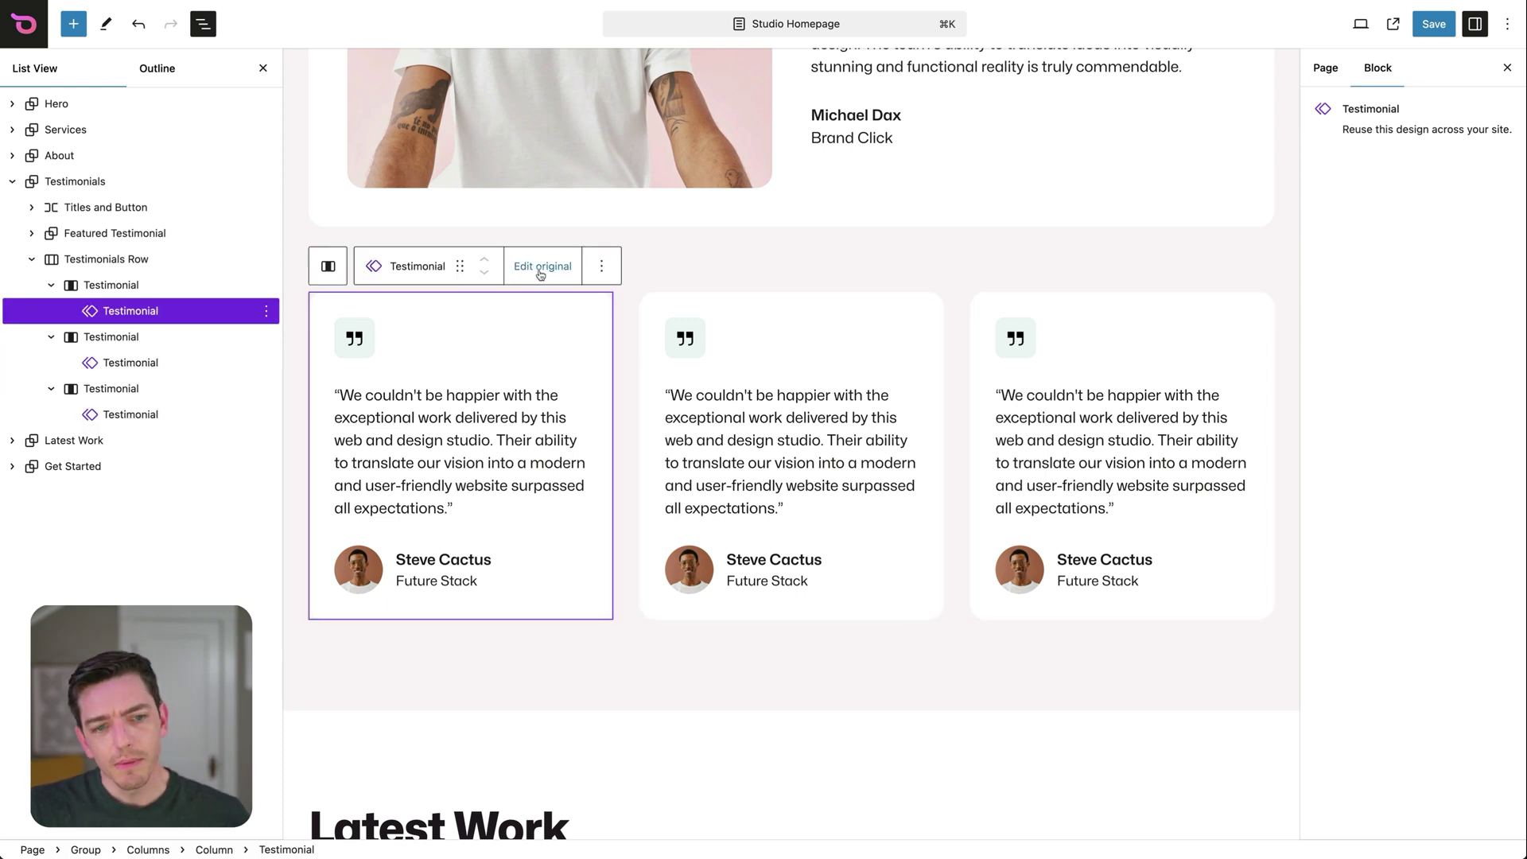
{"action": "left_click", "coordinate": [543, 269]}
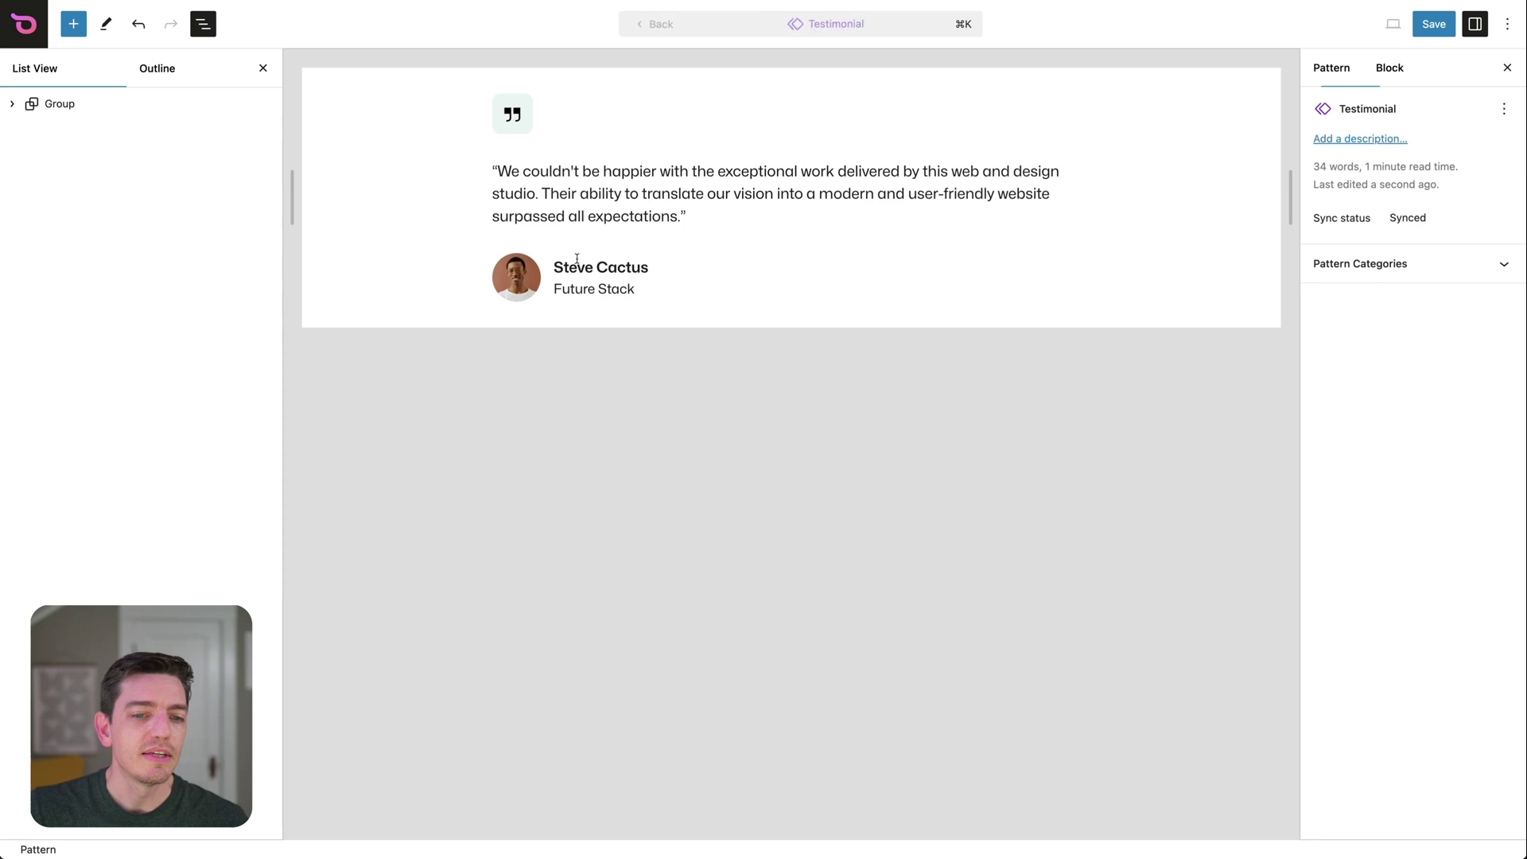
Replace the pattern's quote with 'lorem lorem', change the reviewer's first name, and save the pattern
{"action": "left_click", "coordinate": [541, 196]}
{"action": "key", "text": "super+a"}
{"action": "type", "text": "lorem lorem"}
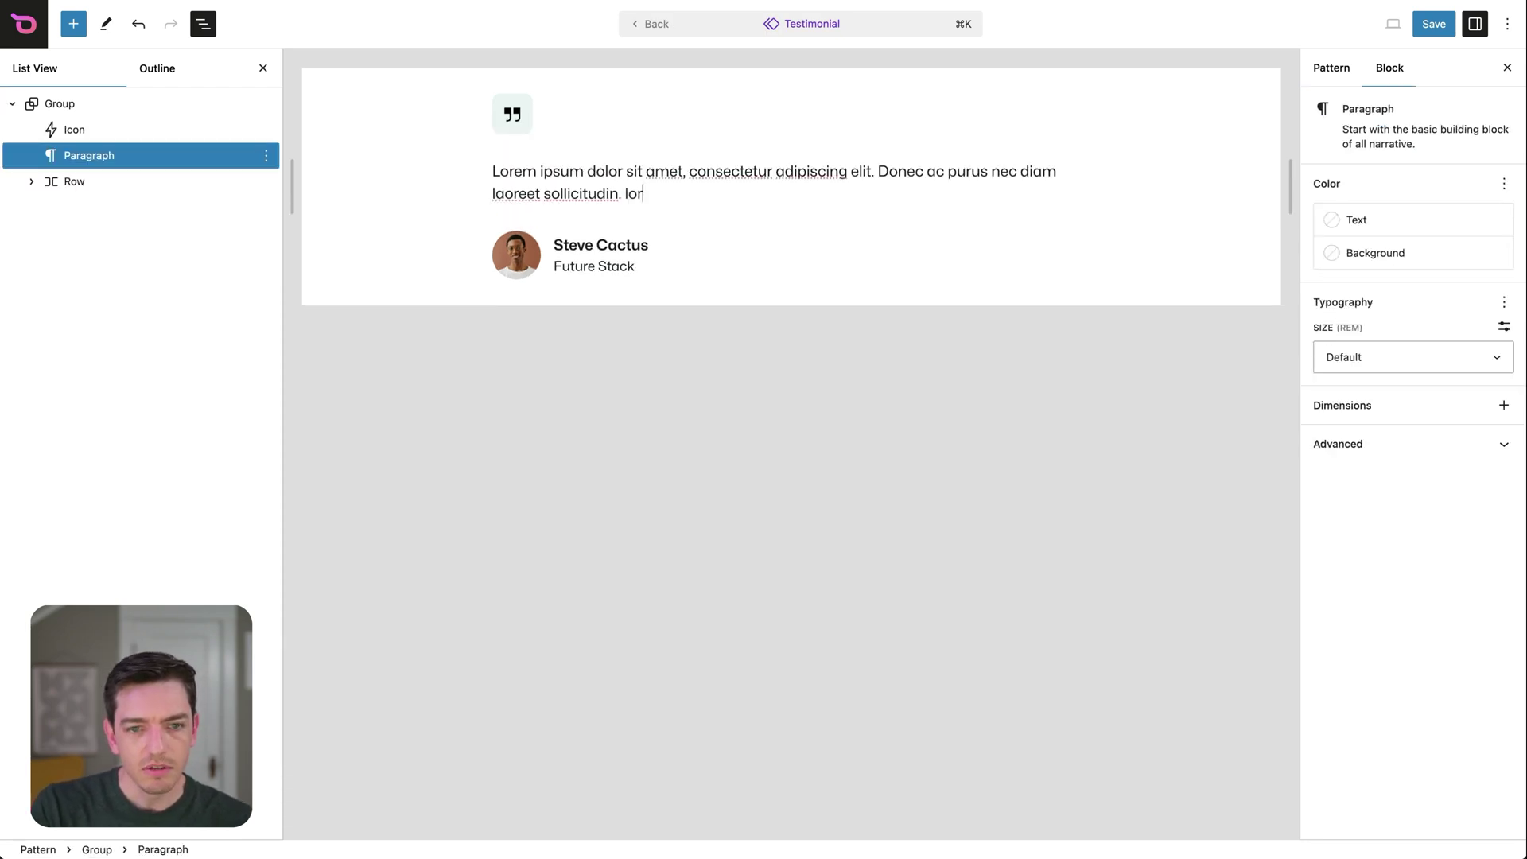
{"action": "double_click", "coordinate": [571, 268]}
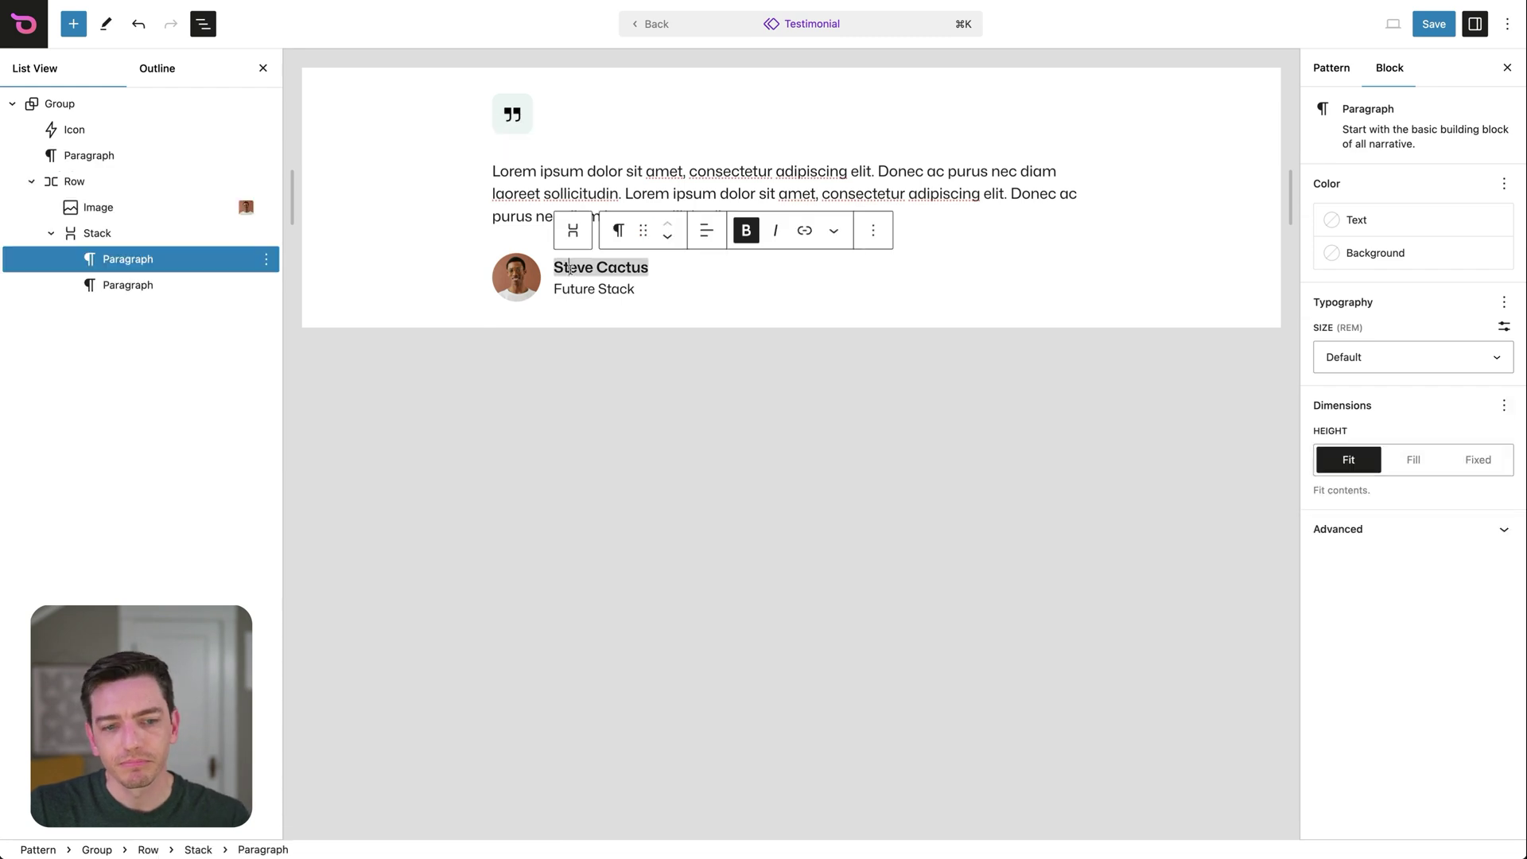
{"action": "type", "text": "Mike"}
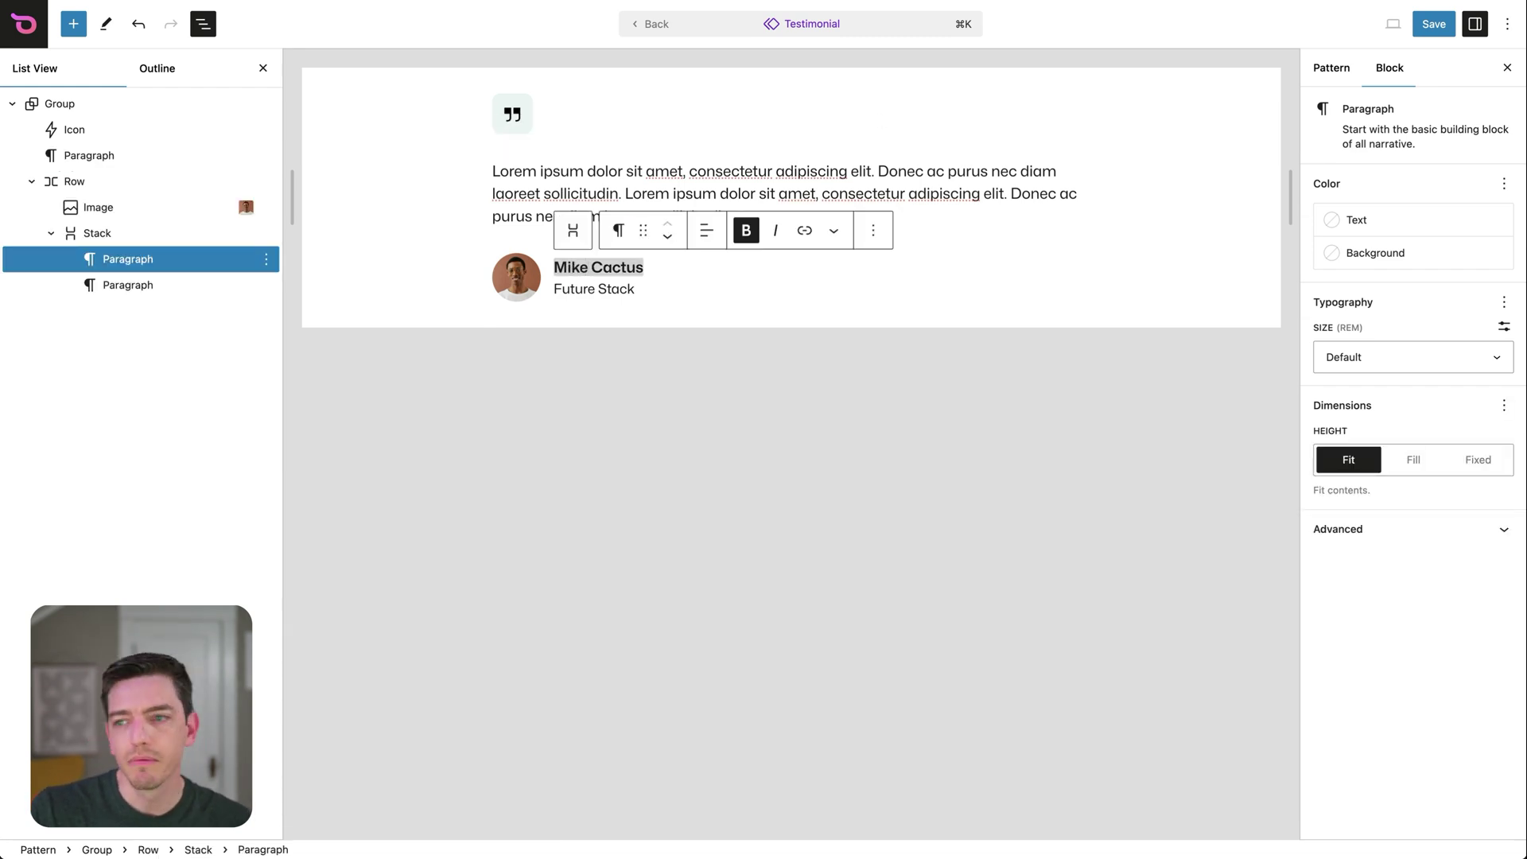
{"action": "left_click", "coordinate": [1423, 30]}
{"action": "left_click", "coordinate": [1359, 24]}
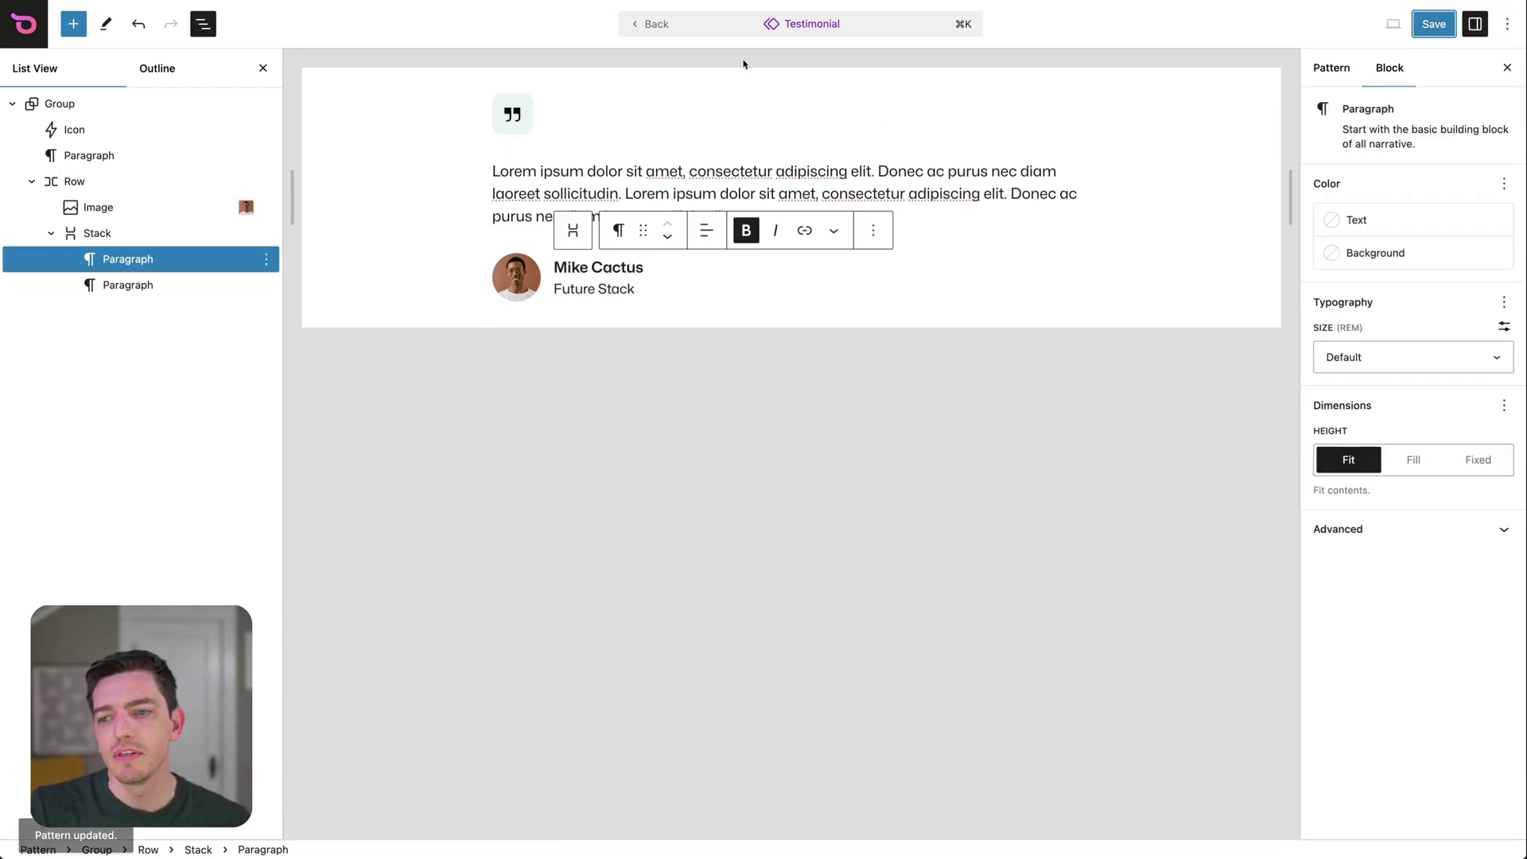
Go back to Studio Homepage and select the first card's Testimonial pattern block
{"action": "left_click", "coordinate": [648, 25]}
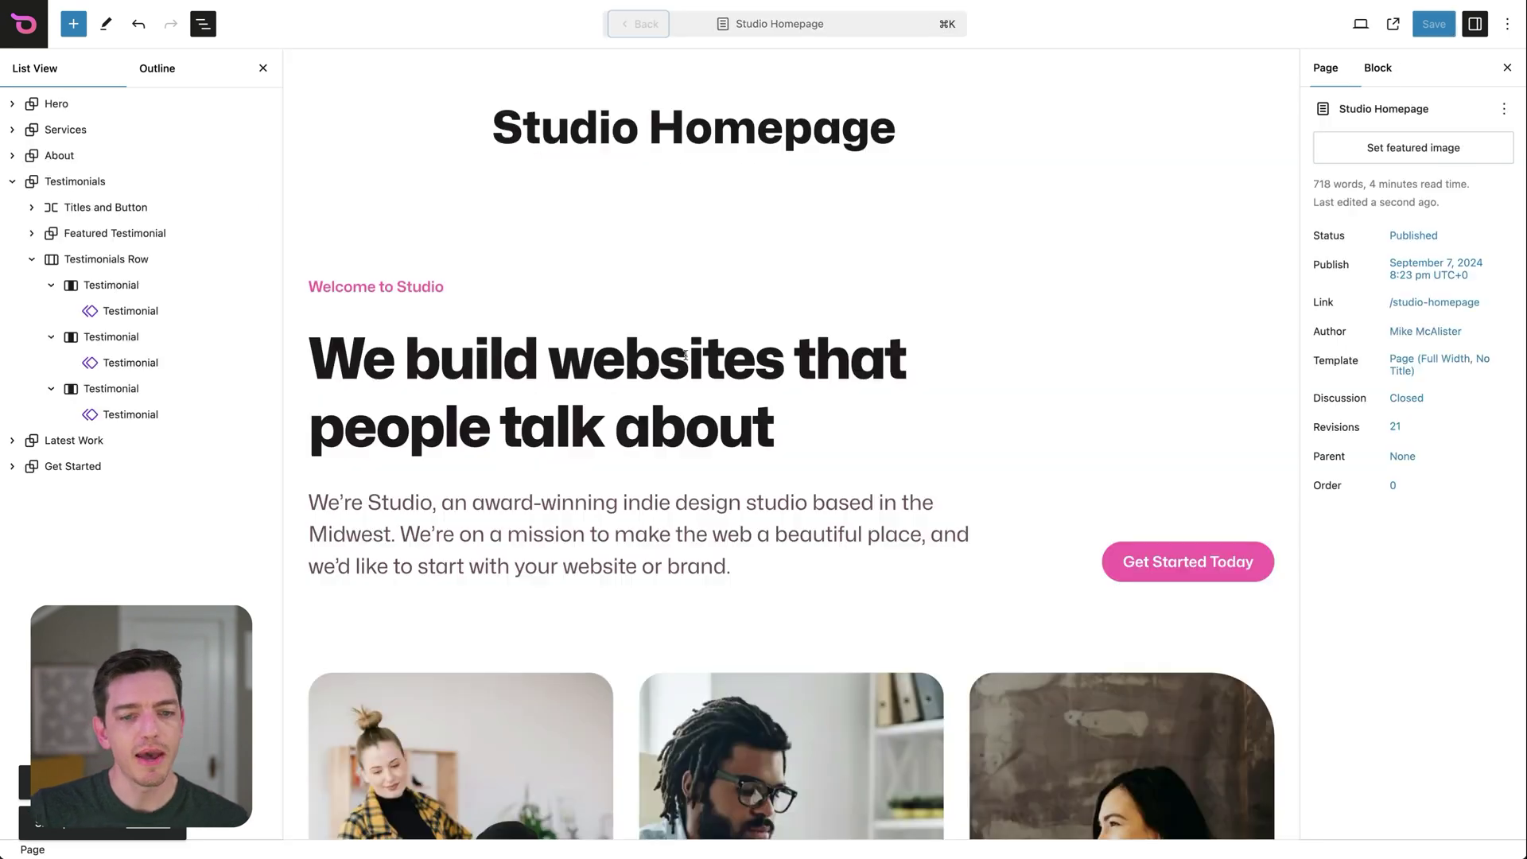
{"action": "scroll", "coordinate": [711, 387], "scroll_direction": "down", "scroll_amount": 15}
{"action": "scroll", "coordinate": [711, 388], "scroll_direction": "down", "scroll_amount": 8}
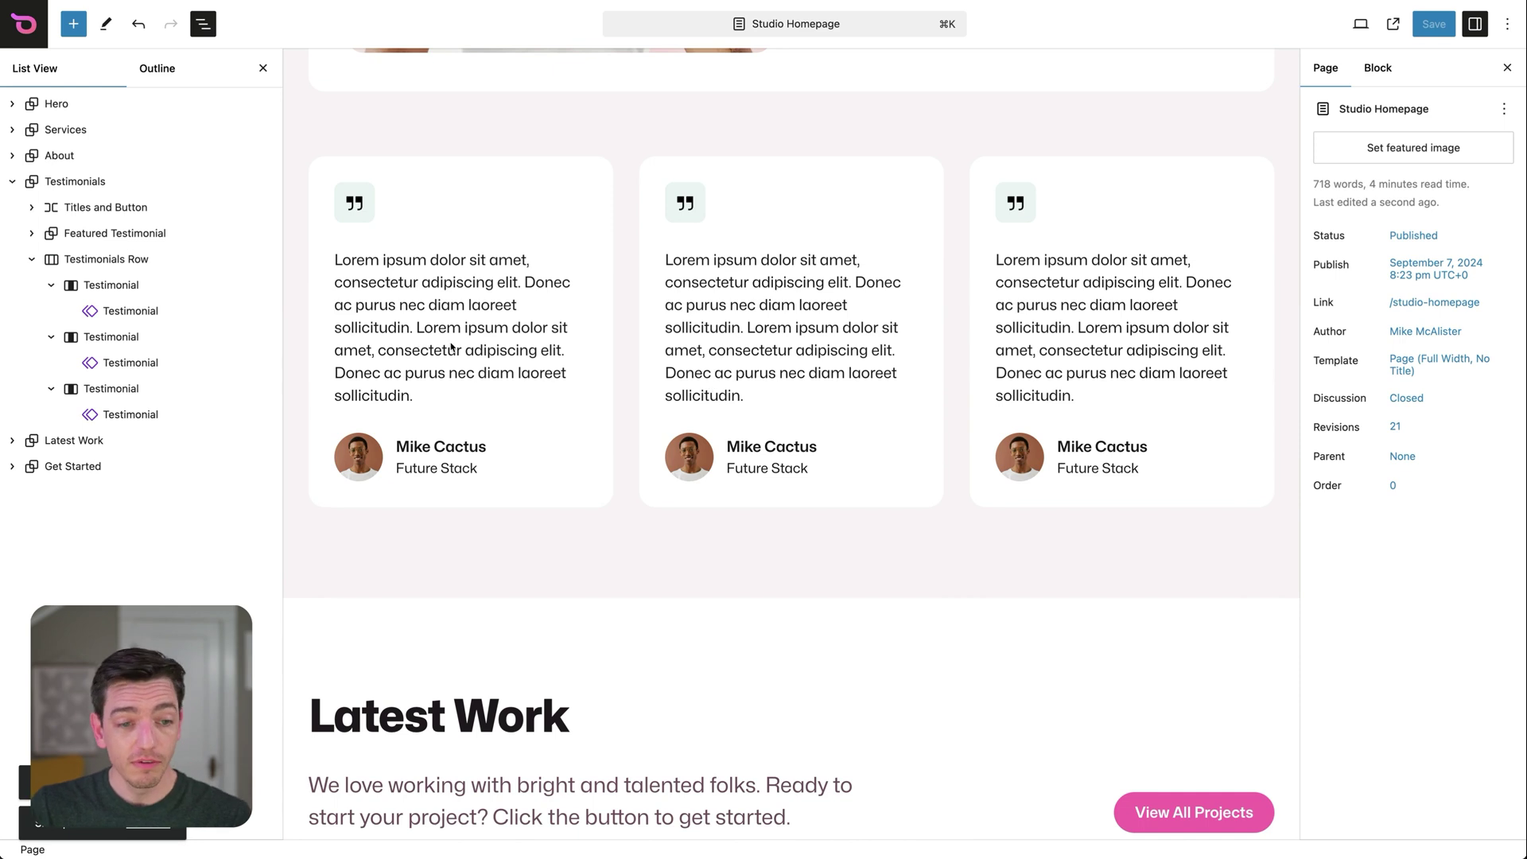
{"action": "scroll", "coordinate": [459, 185], "scroll_direction": "down", "scroll_amount": 1}
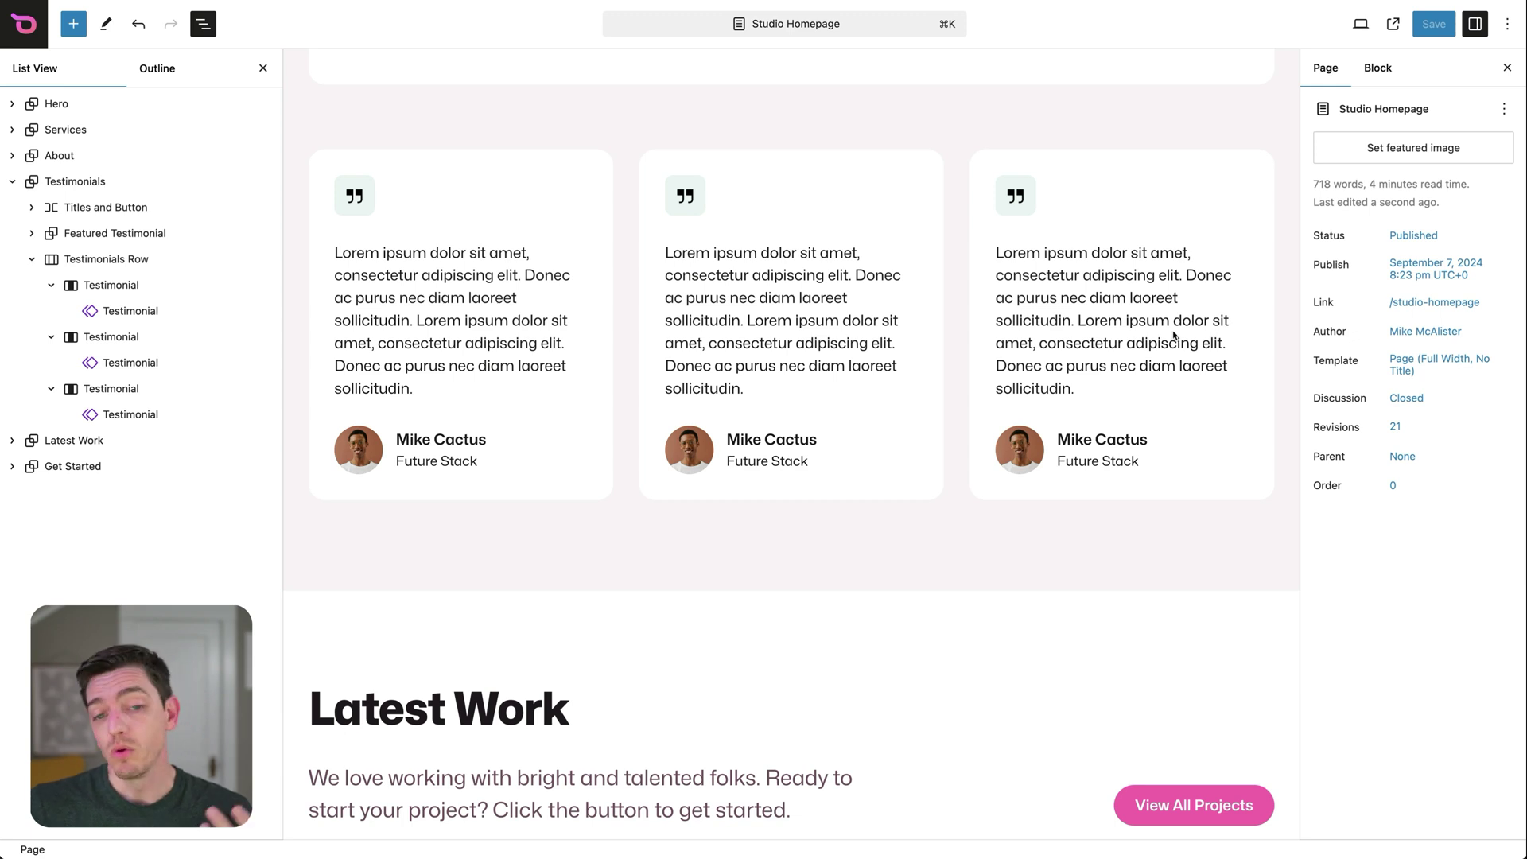
{"action": "mouse_move", "coordinate": [957, 288]}
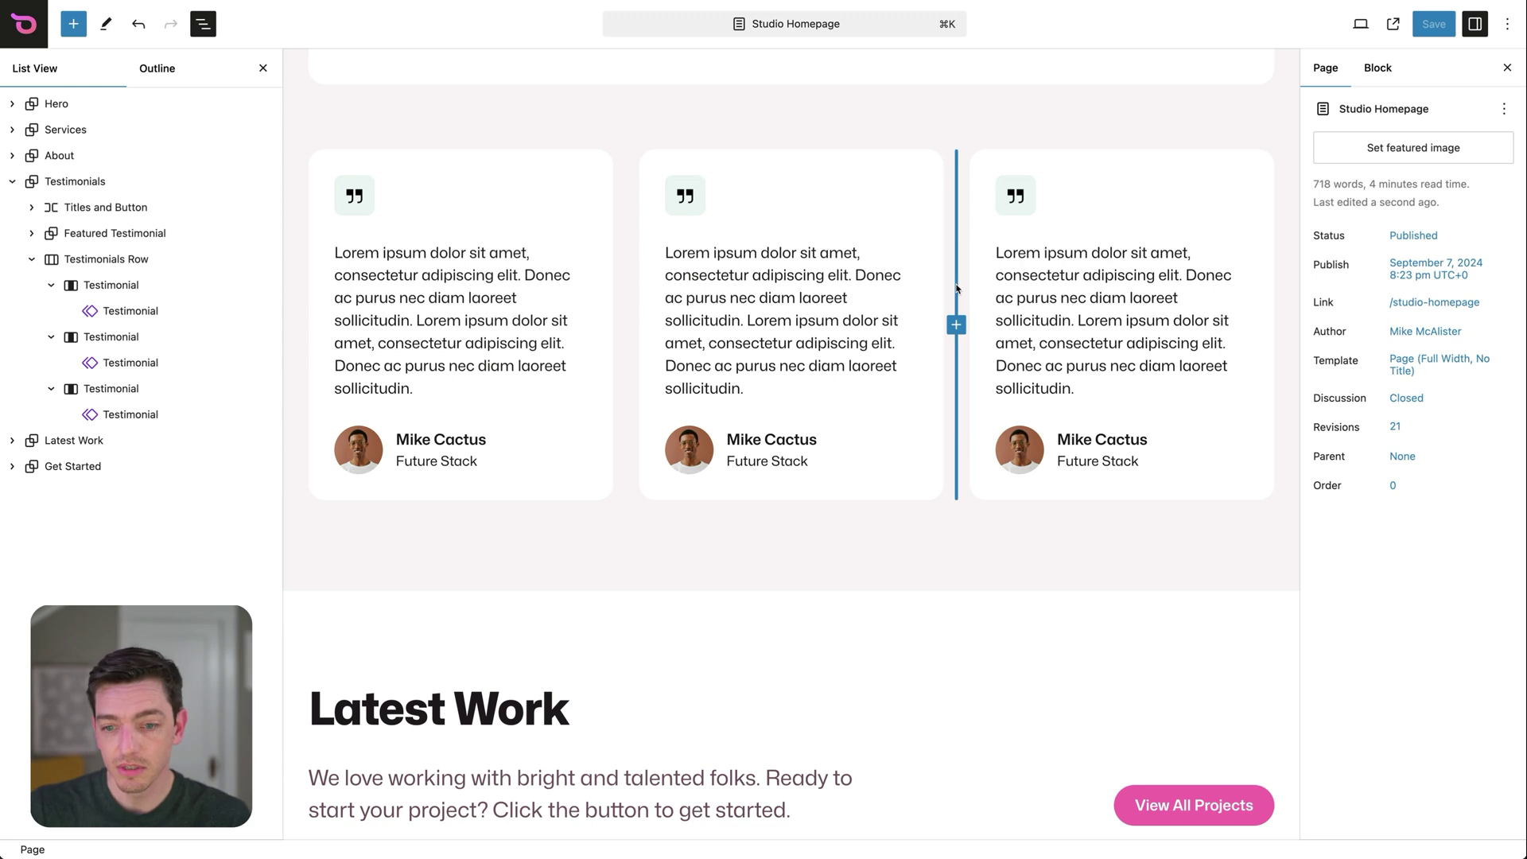
{"action": "left_click", "coordinate": [581, 176]}
{"action": "left_click", "coordinate": [273, 305]}
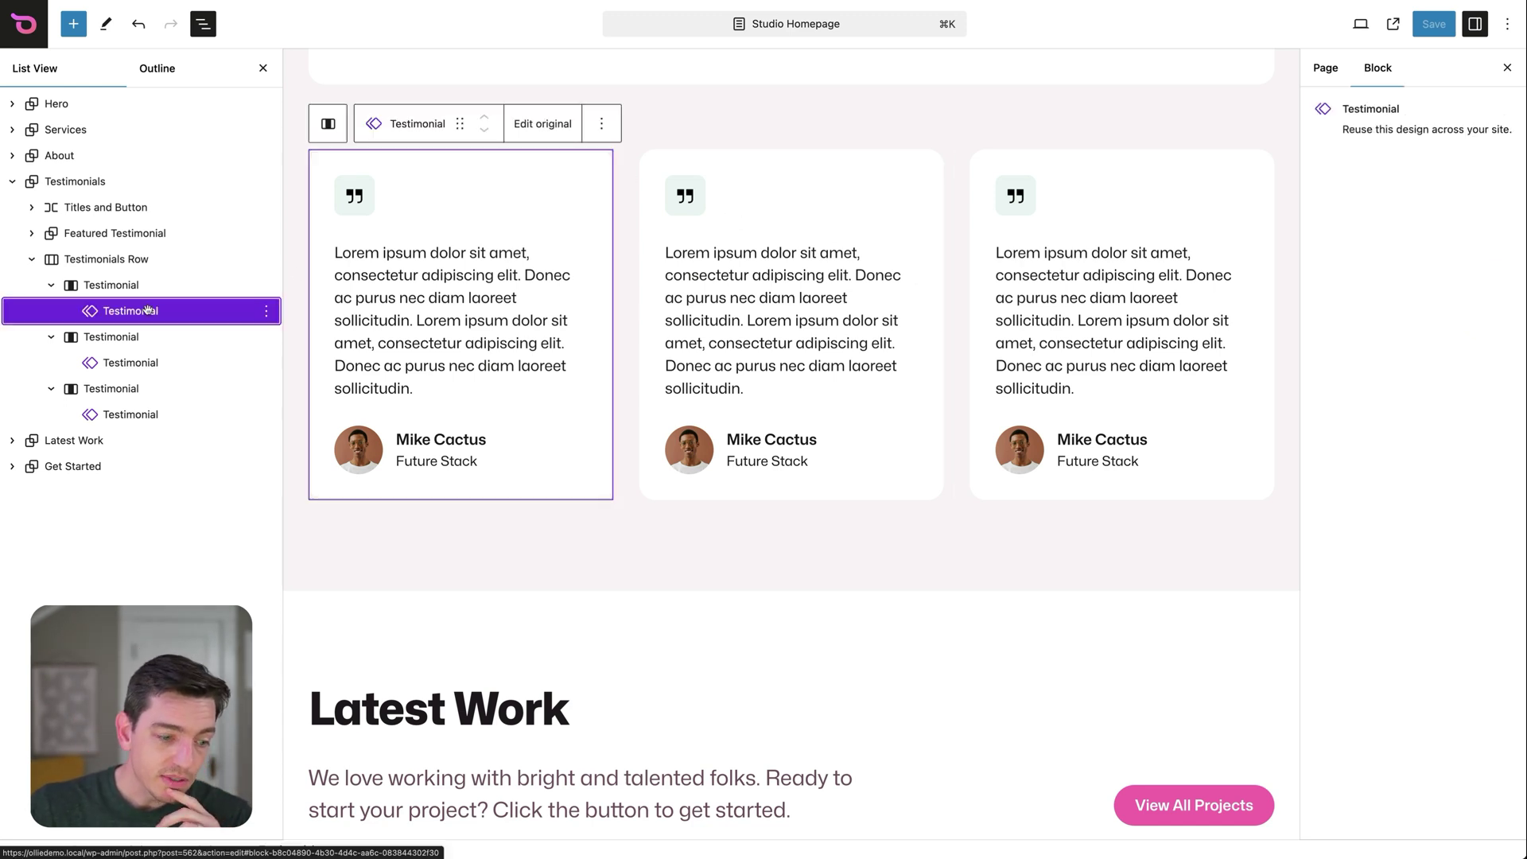
In the Testimonial pattern original, enable overrides on the quote paragraph, named 'Text'
{"action": "left_click", "coordinate": [545, 129]}
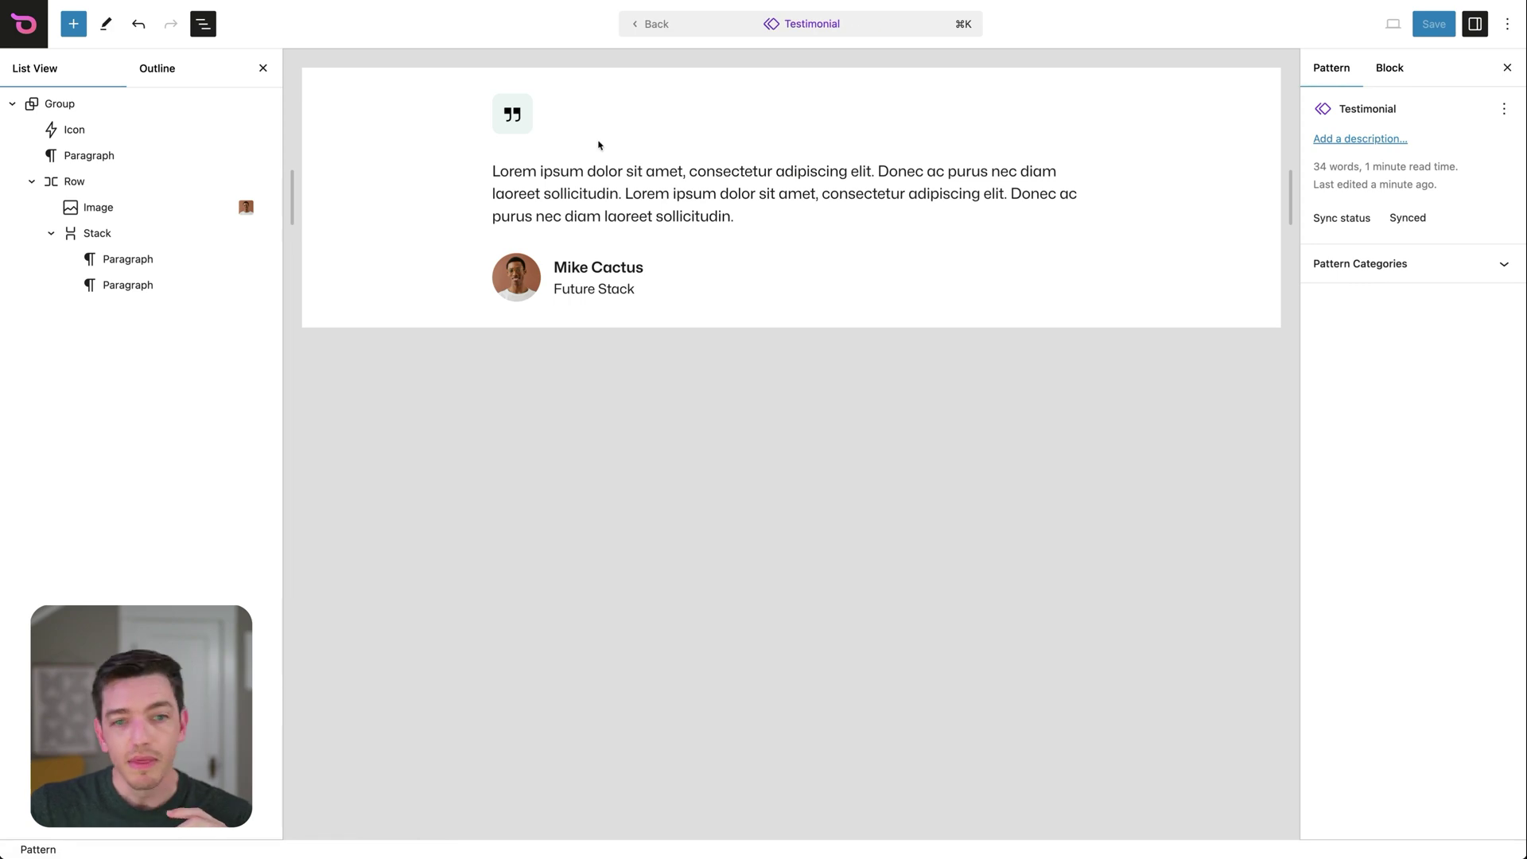
{"action": "left_click", "coordinate": [731, 217]}
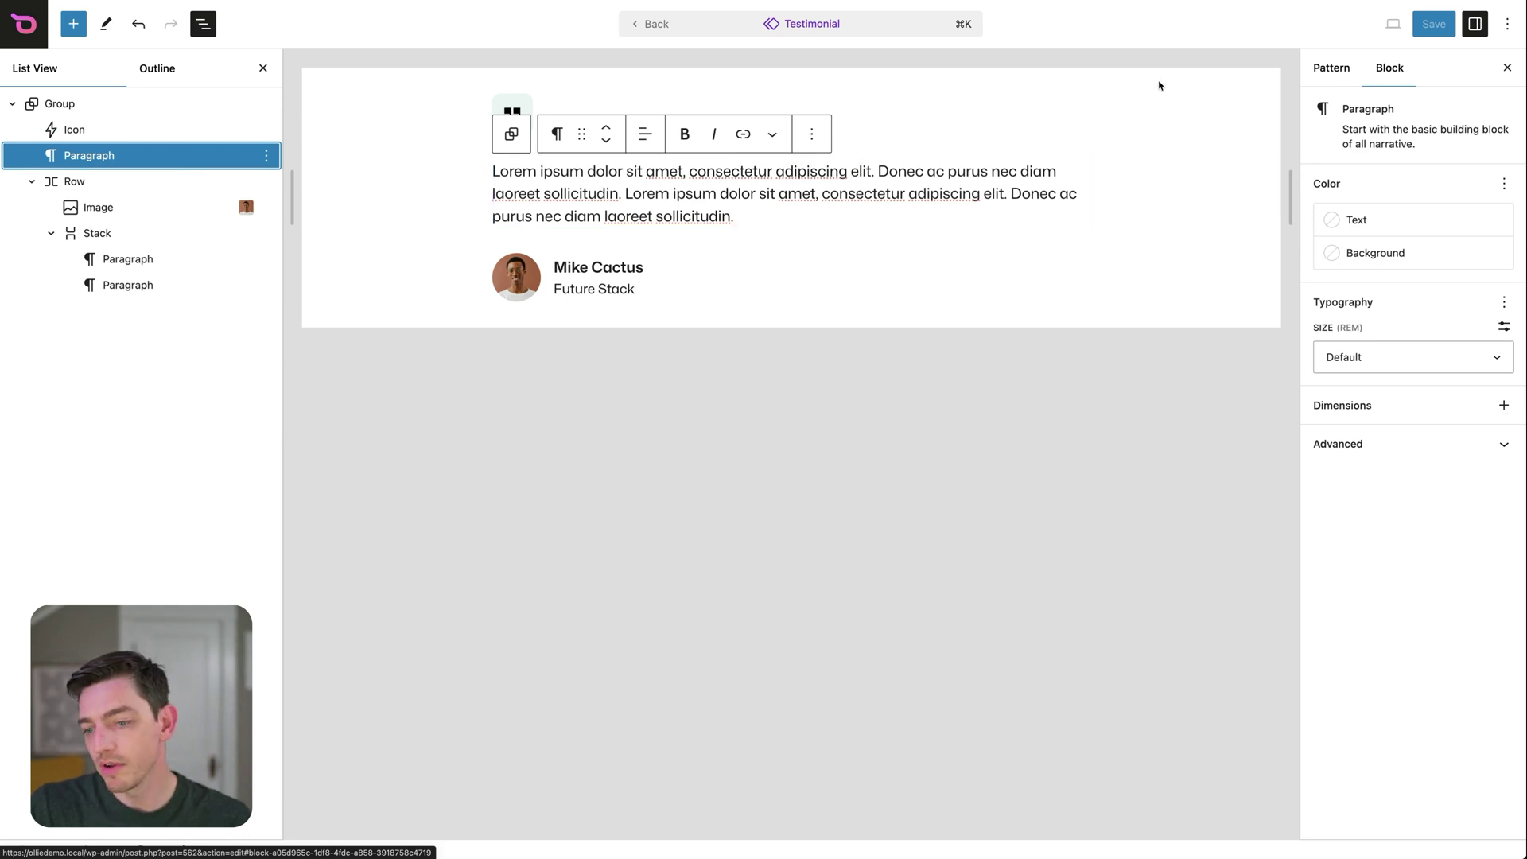
{"action": "left_click", "coordinate": [1419, 452]}
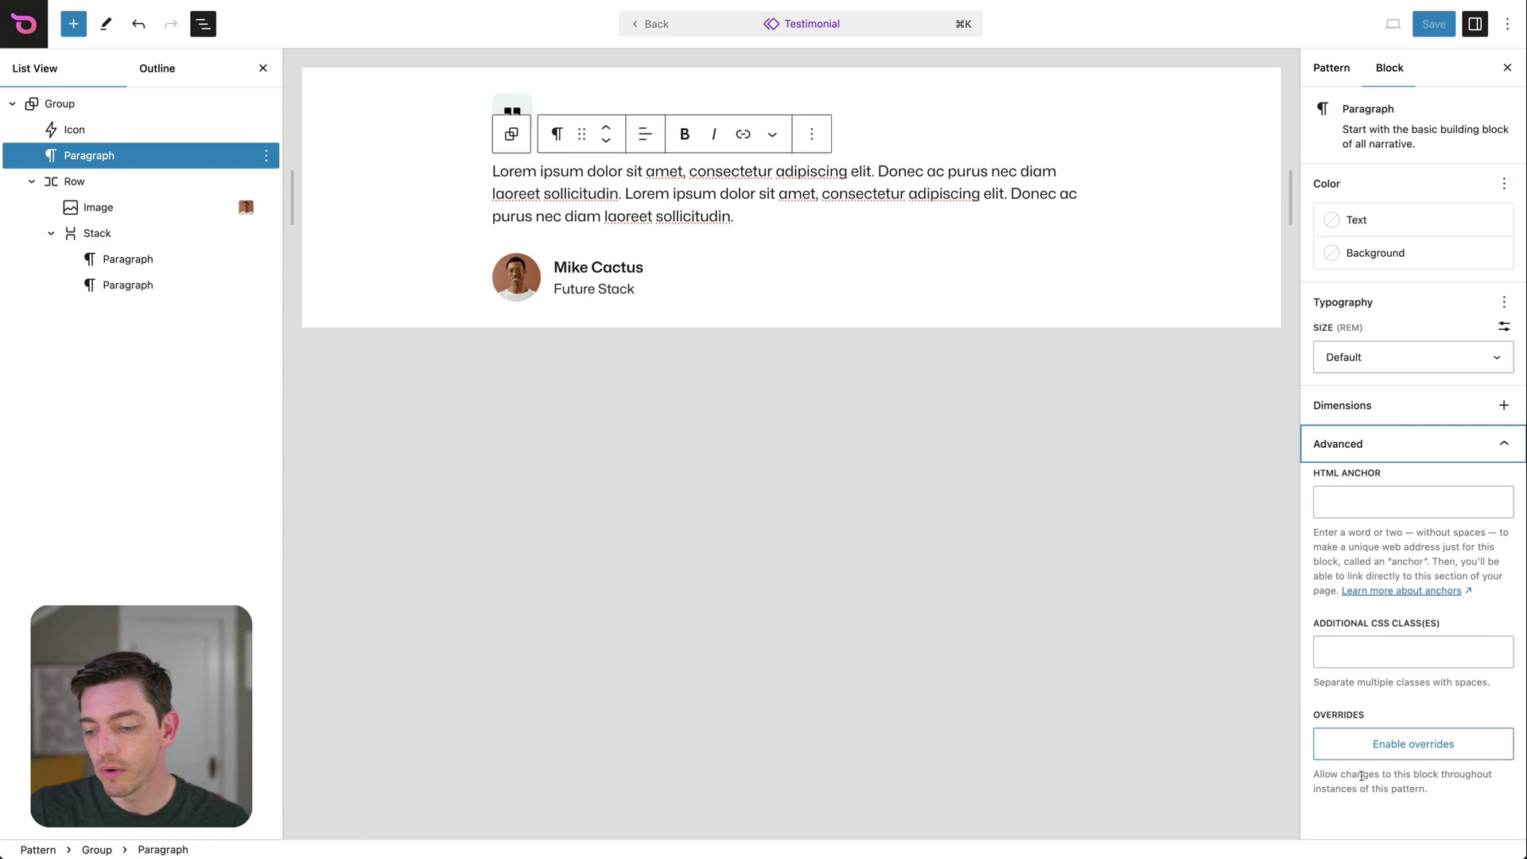
{"action": "left_click", "coordinate": [1410, 747]}
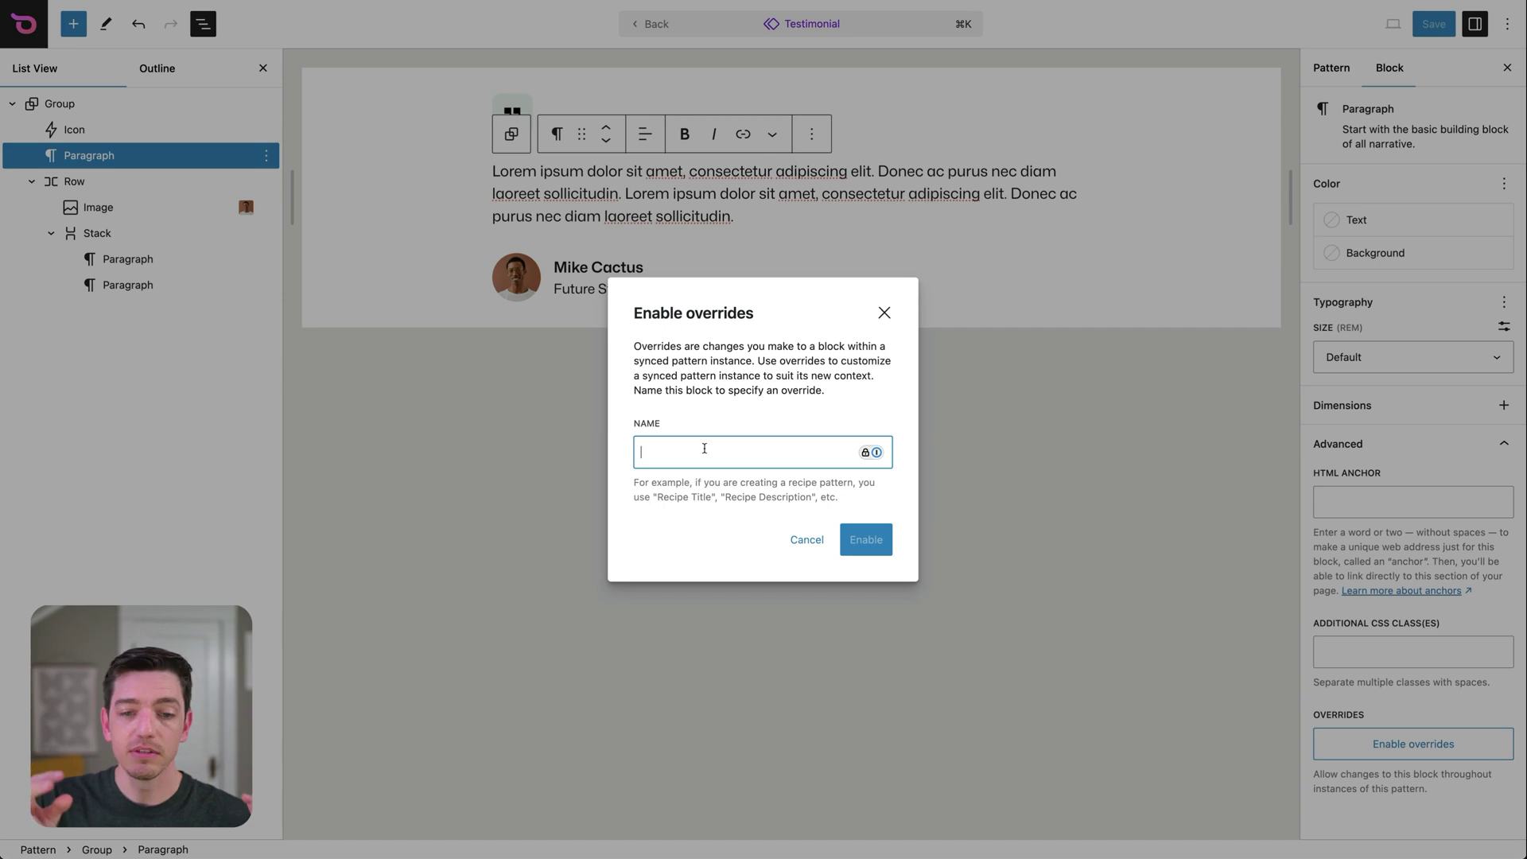
{"action": "type", "text": "Text"}
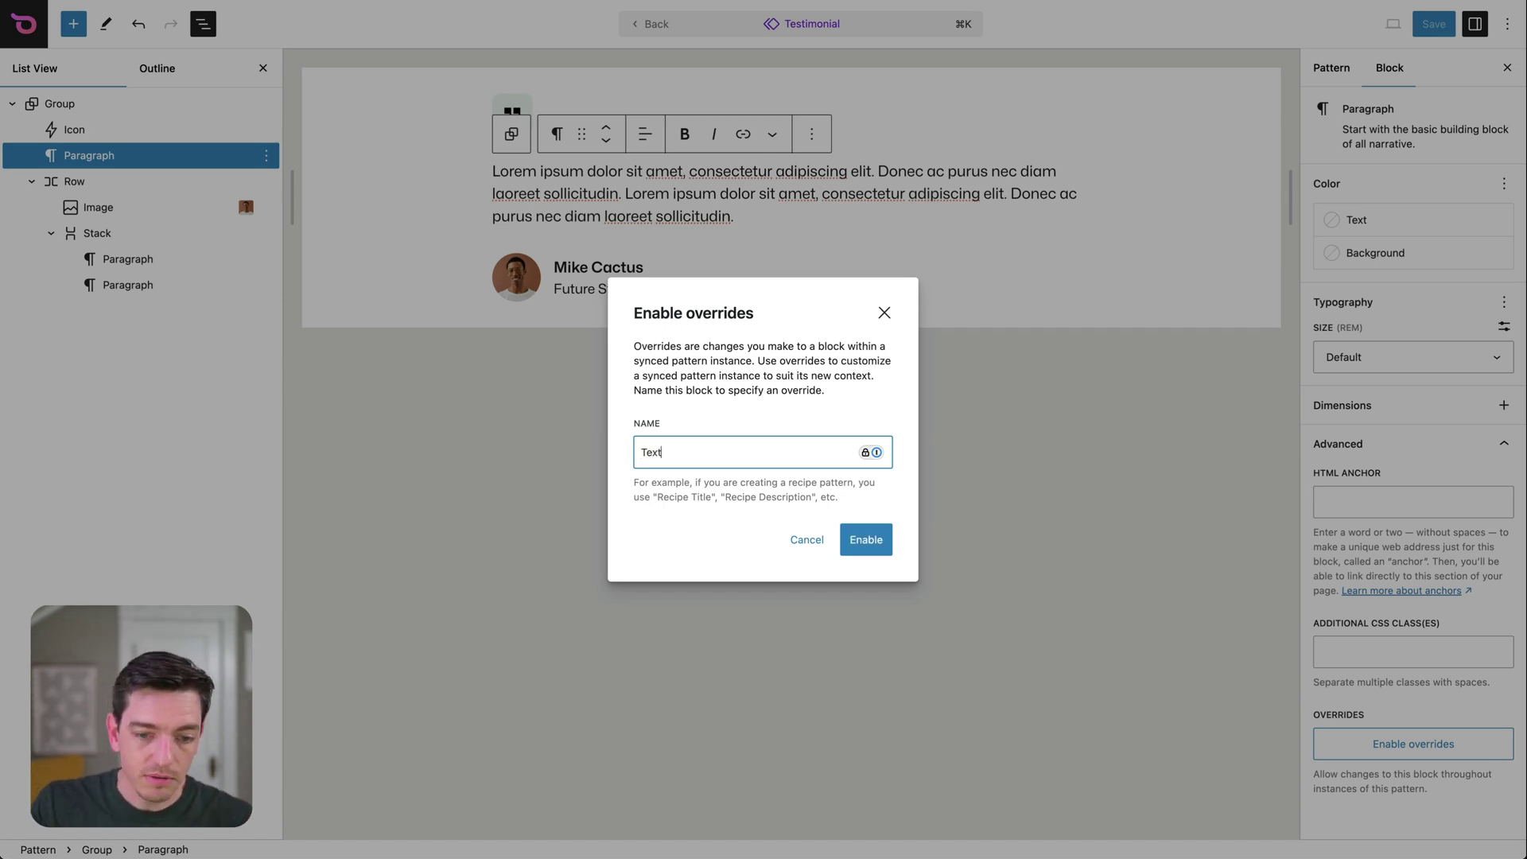
{"action": "left_click", "coordinate": [861, 534]}
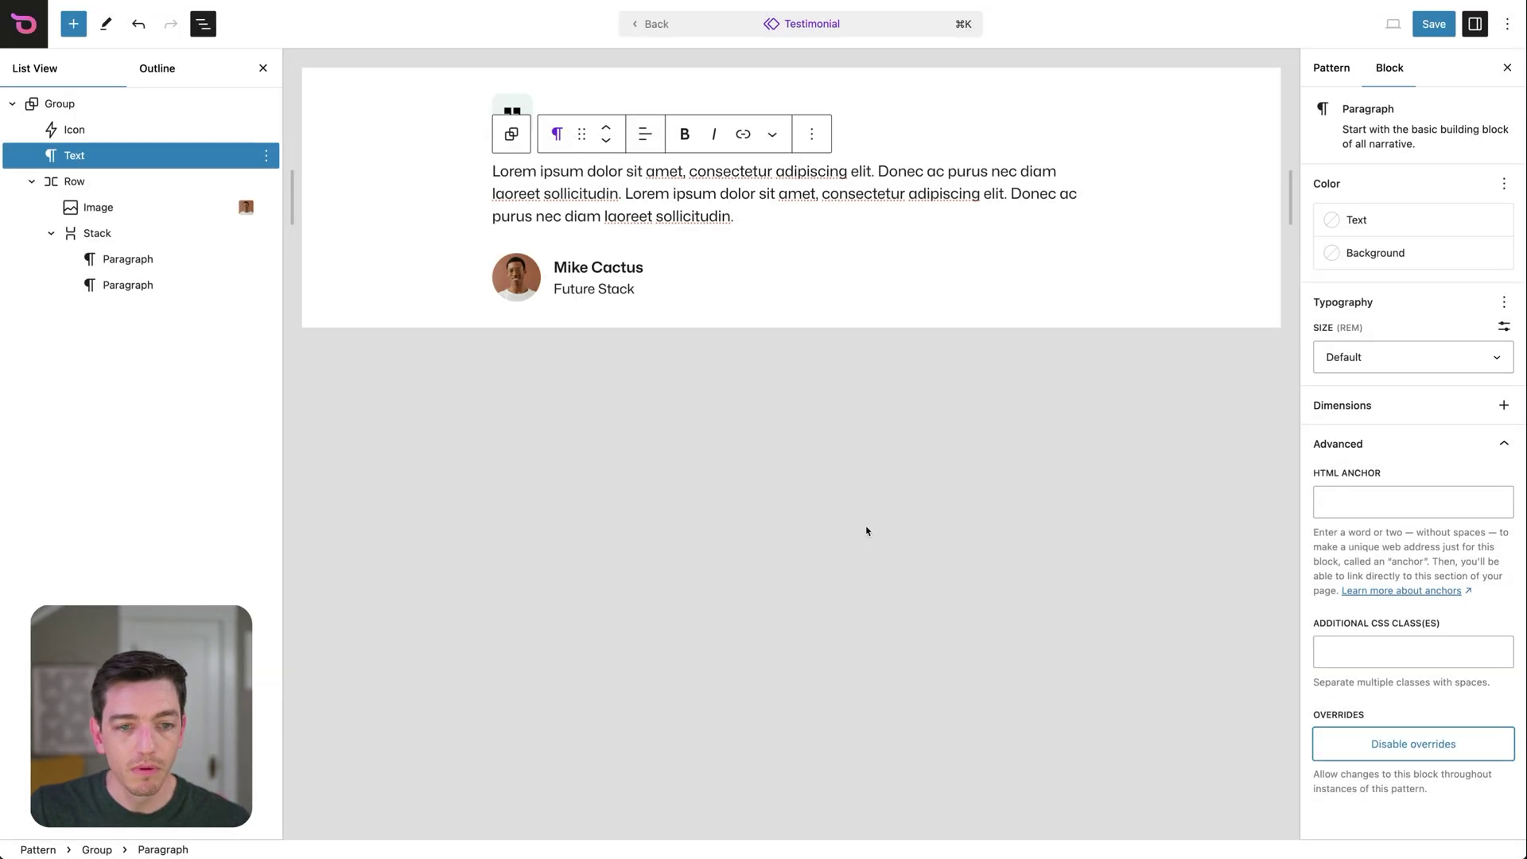
Enable overrides on the avatar image, named 'Avatar'
{"action": "left_click", "coordinate": [513, 284]}
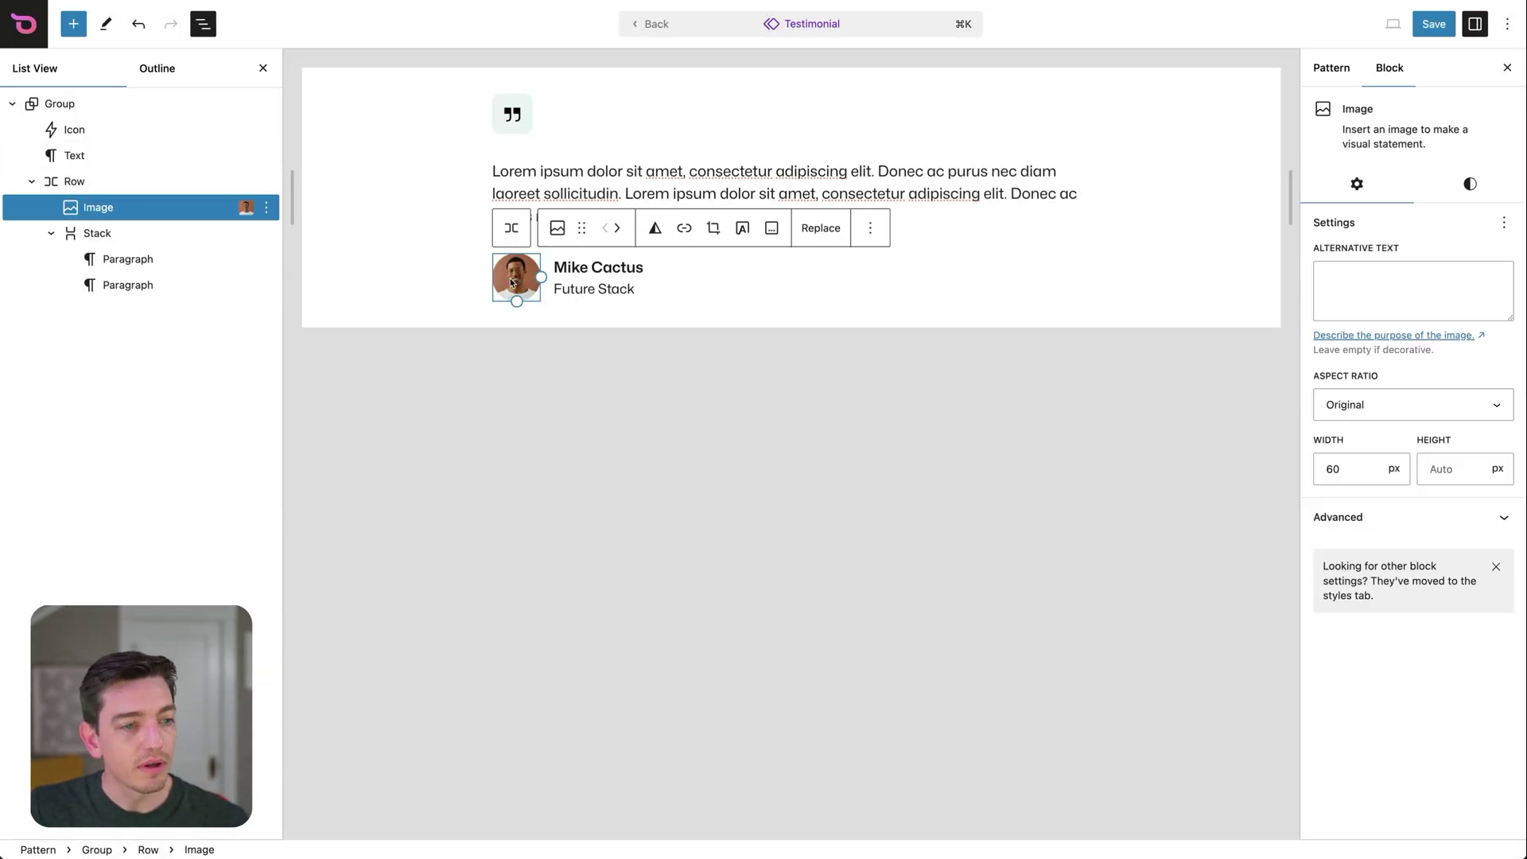
{"action": "left_click", "coordinate": [1392, 516]}
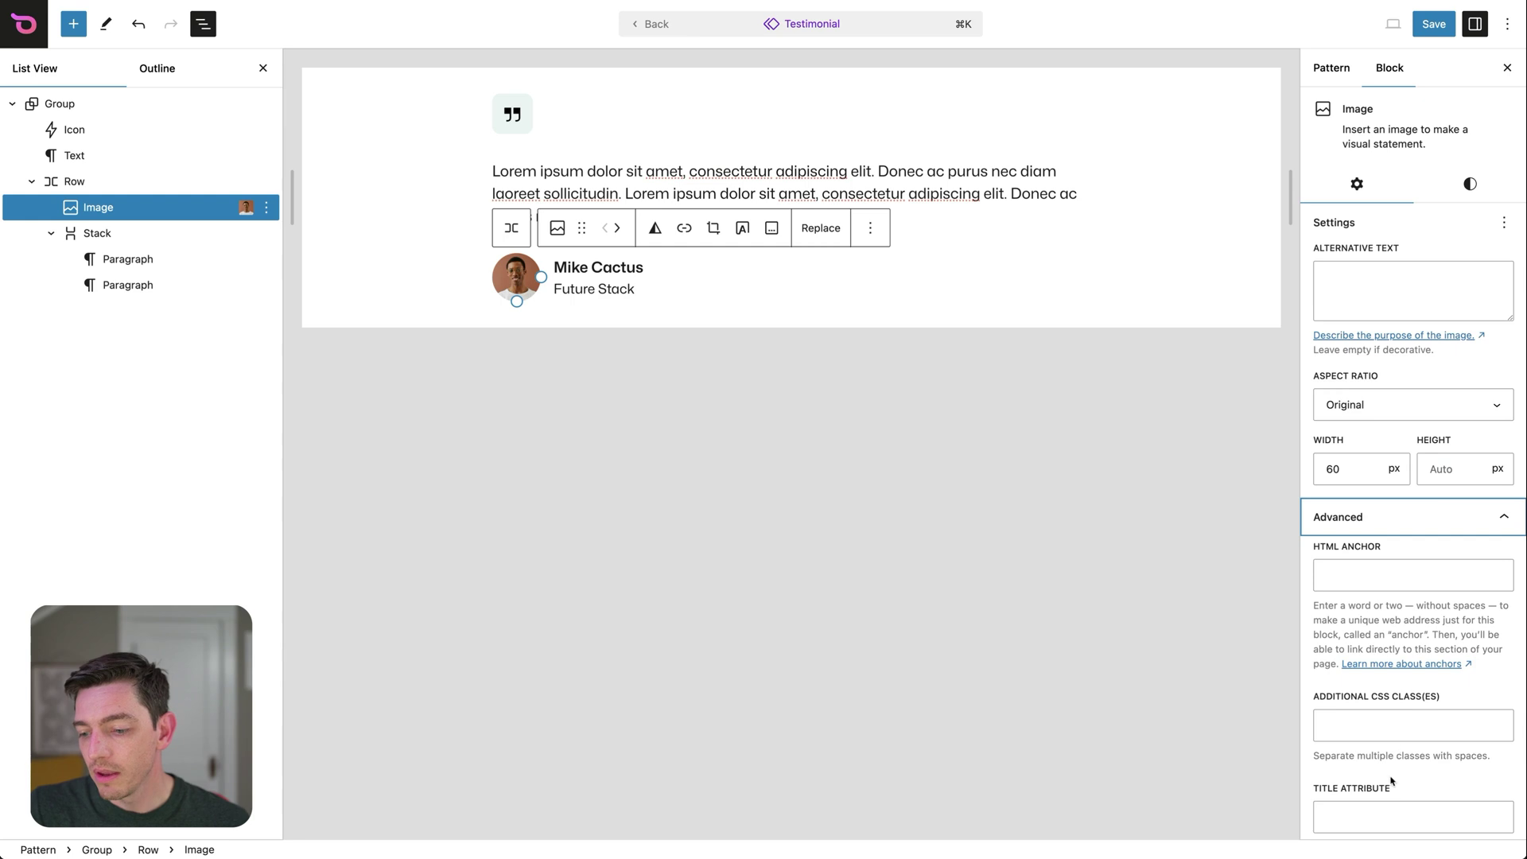
{"action": "left_click", "coordinate": [1384, 776]}
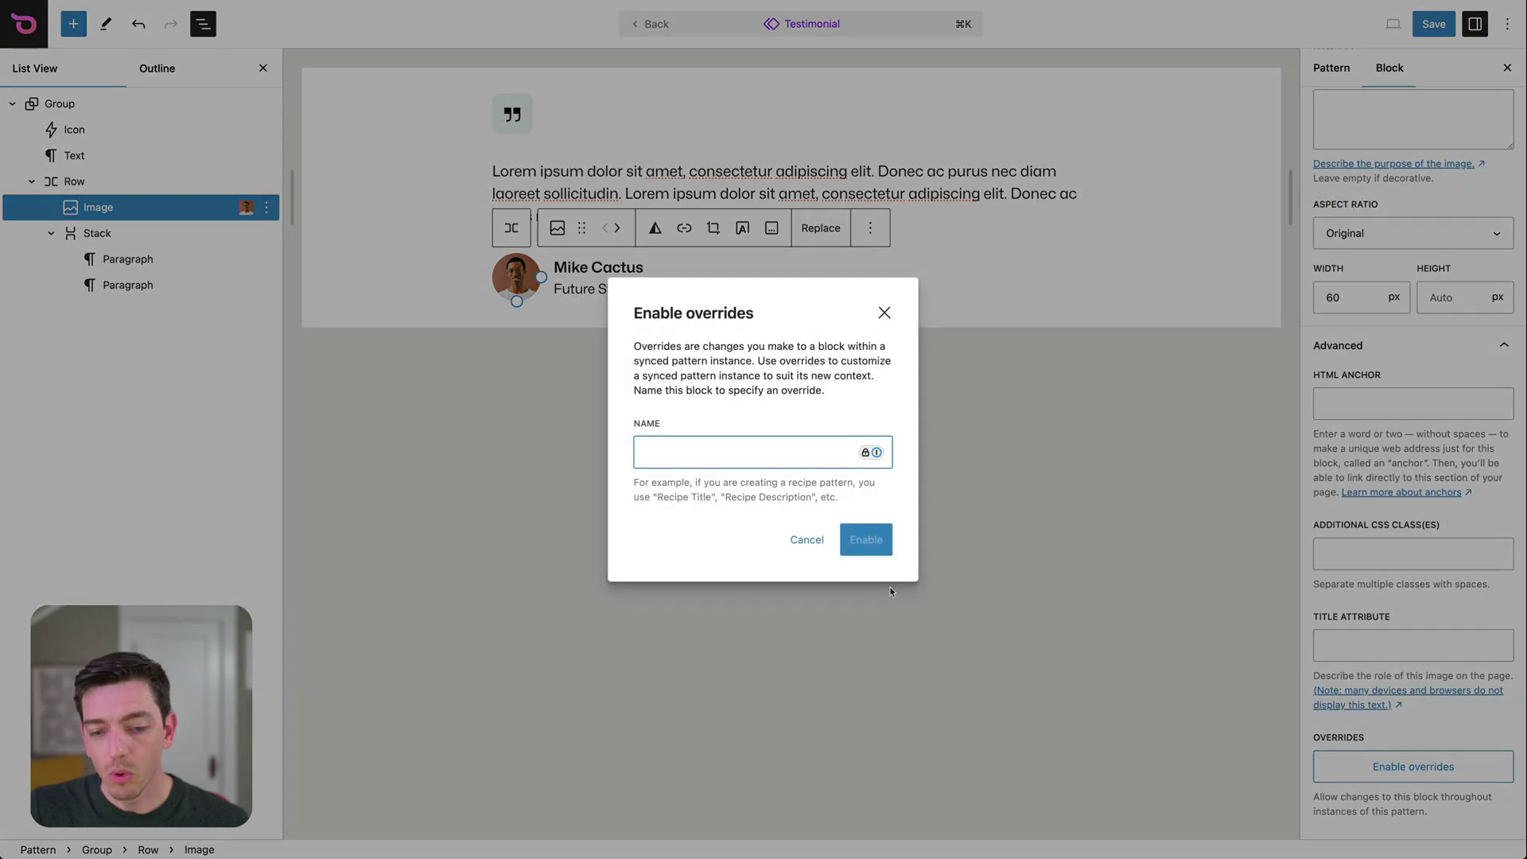
{"action": "type", "text": "Avatar"}
{"action": "key", "text": "Return"}
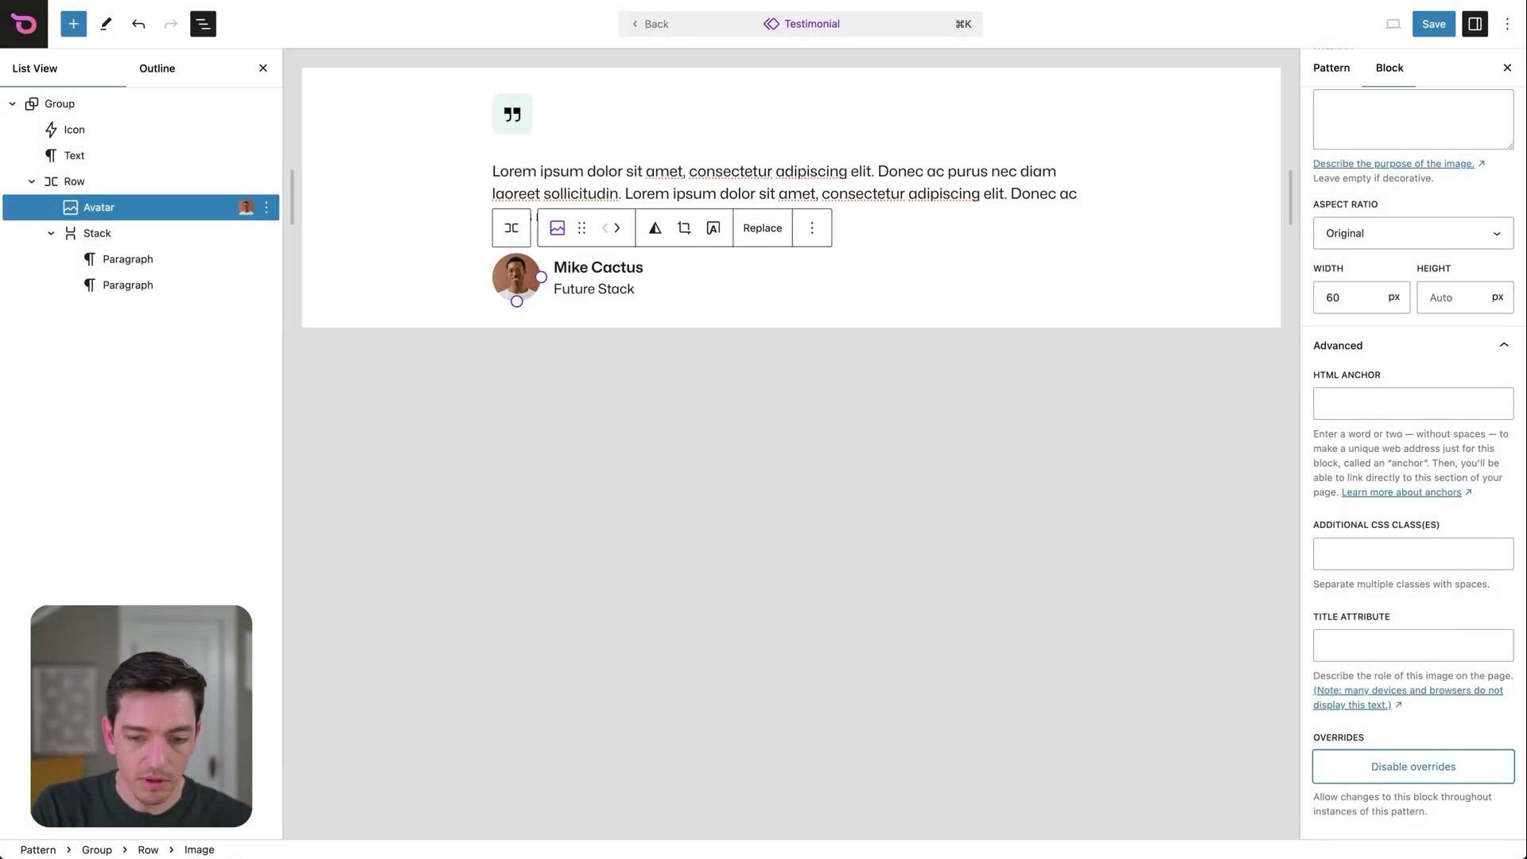
Enable overrides on the reviewer name paragraph, named 'Name'
{"action": "triple_click", "coordinate": [596, 267]}
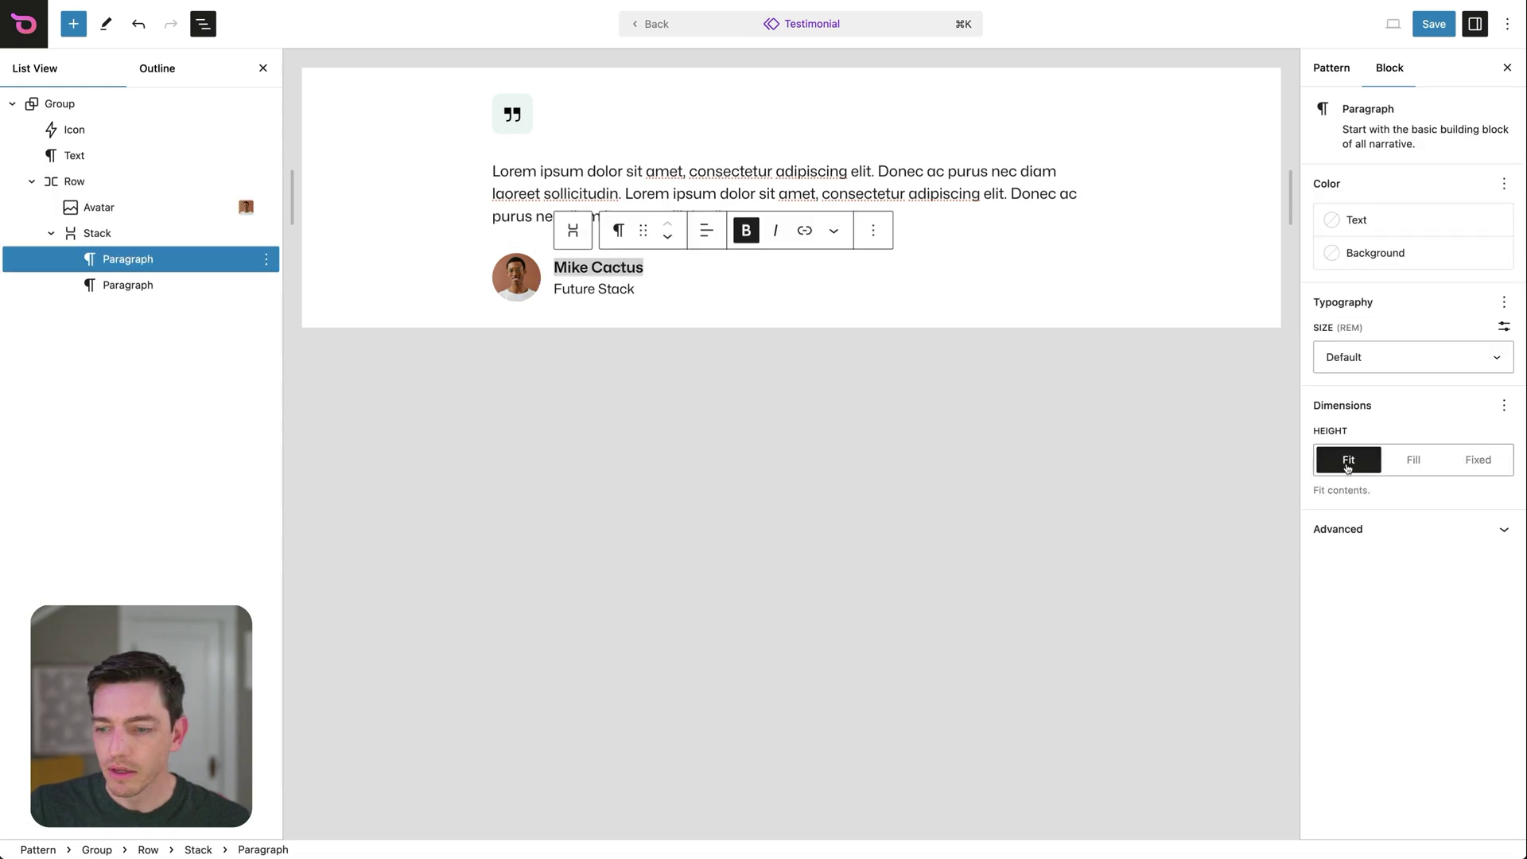
{"action": "left_click", "coordinate": [1424, 529]}
{"action": "scroll", "coordinate": [1406, 730], "scroll_direction": "down", "scroll_amount": 1}
{"action": "left_click", "coordinate": [1401, 760]}
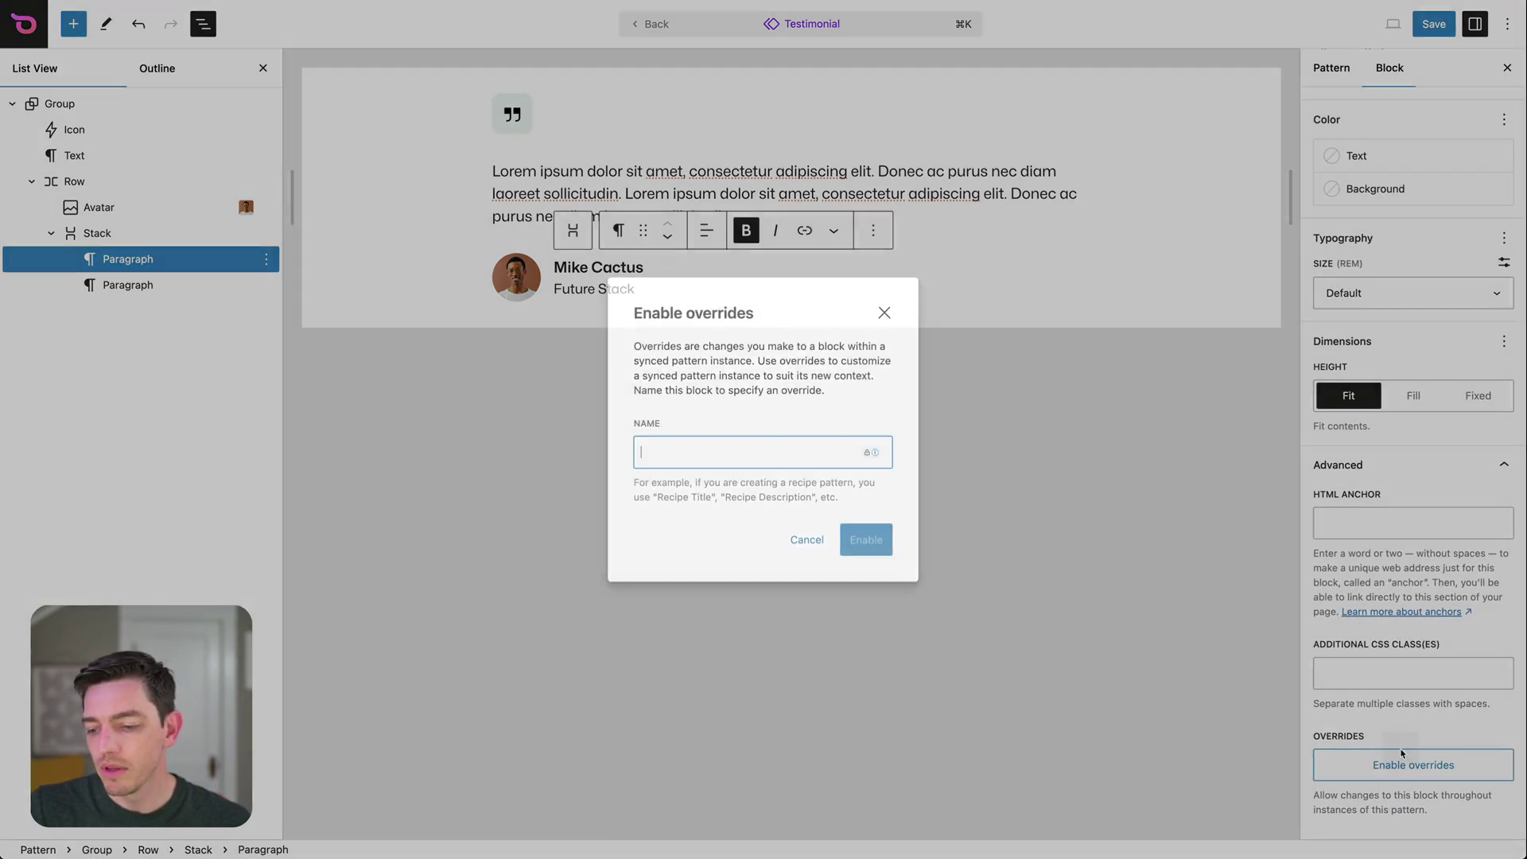
{"action": "type", "text": "Name"}
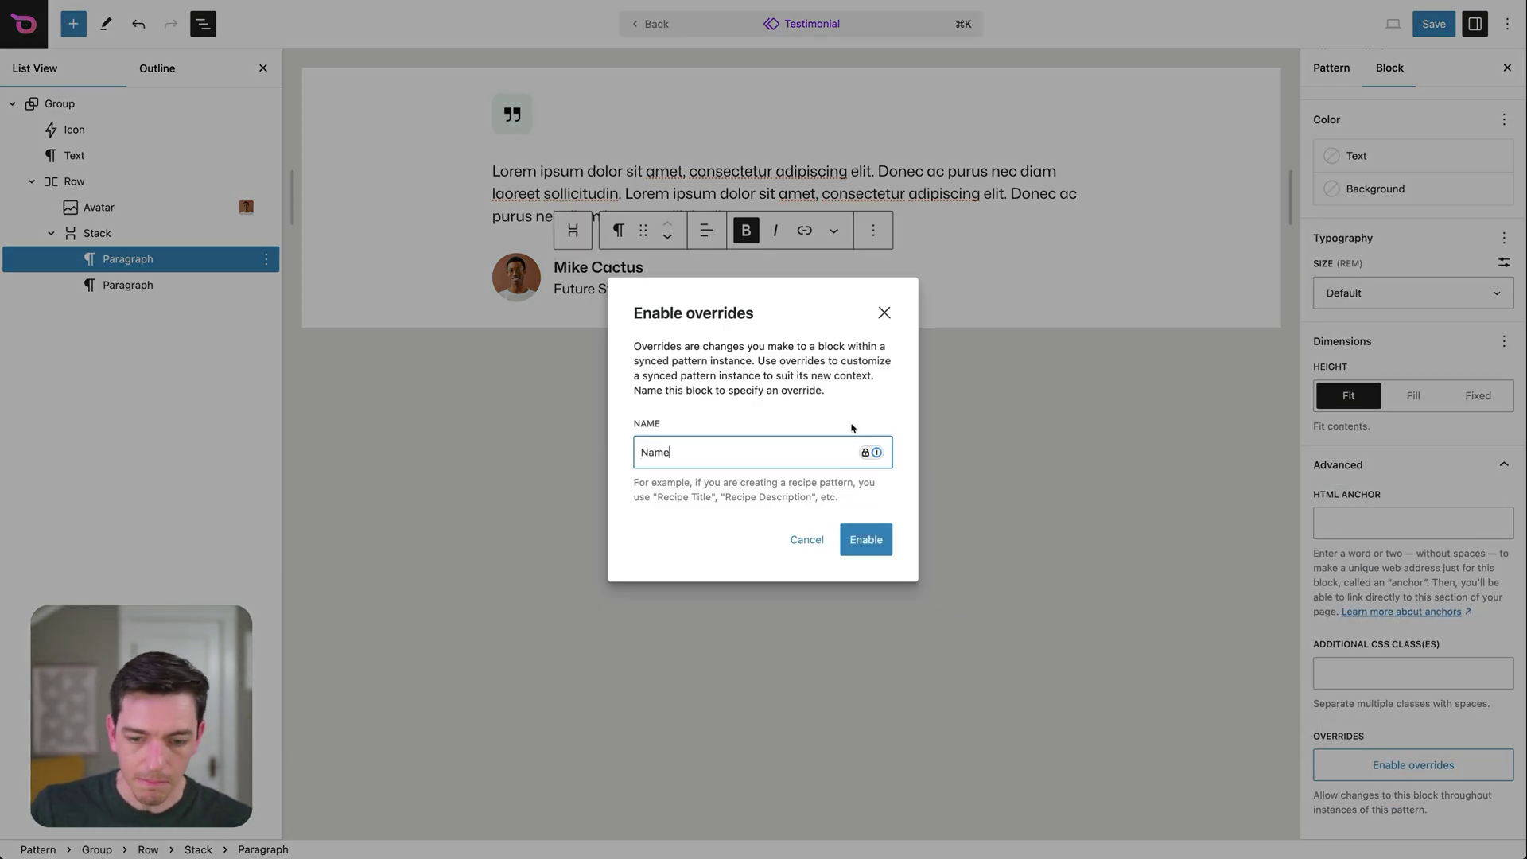
{"action": "left_click", "coordinate": [873, 534]}
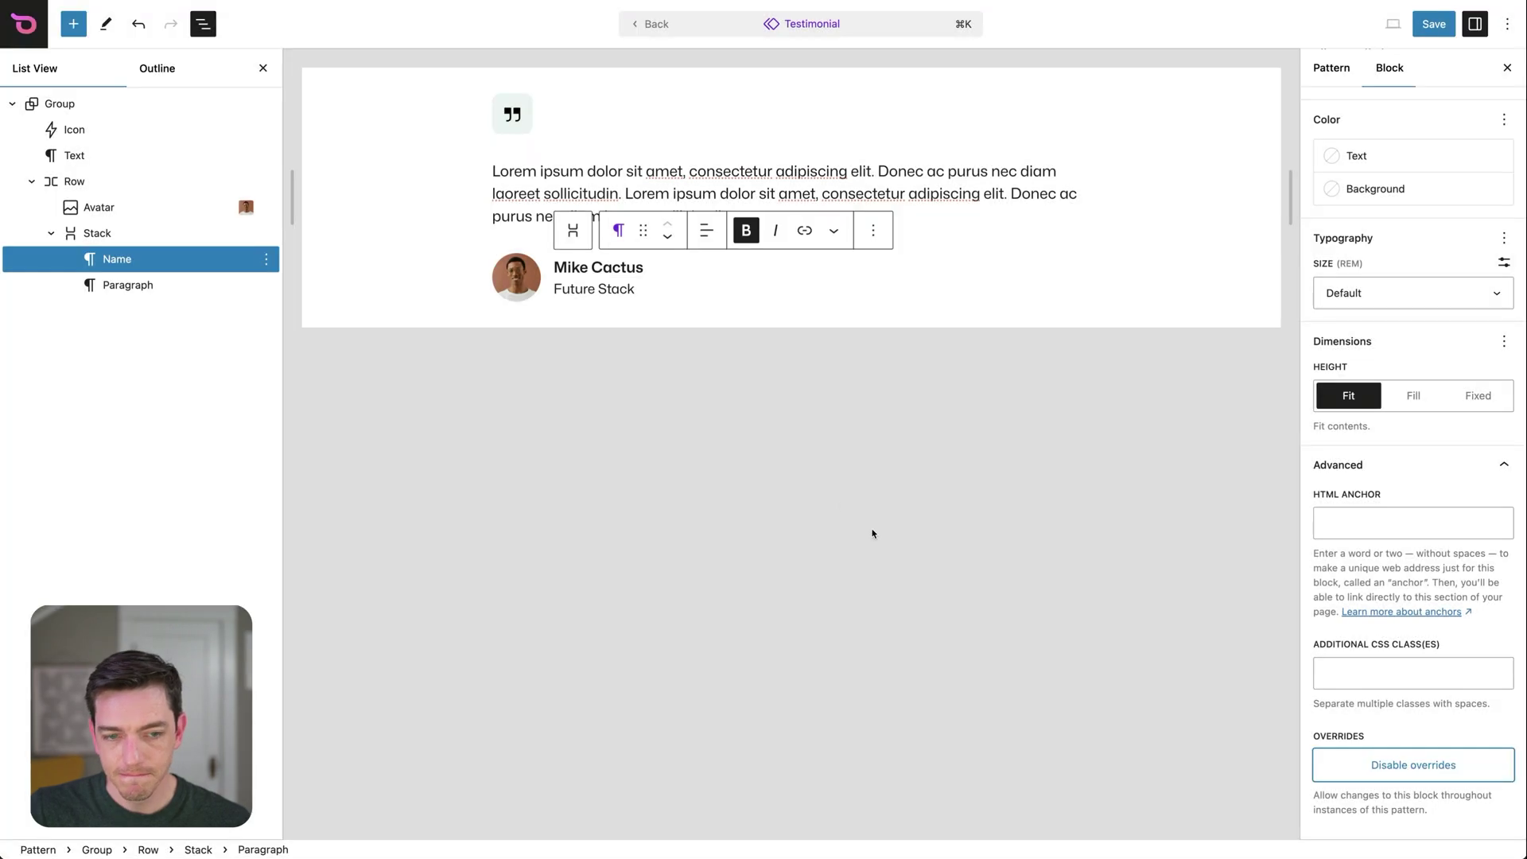
Enable a 'Title' override on the Future Stack title, save the pattern, and return to Studio Homepage
{"action": "left_click", "coordinate": [125, 286]}
{"action": "scroll", "coordinate": [1445, 723], "scroll_direction": "down", "scroll_amount": 1}
{"action": "left_click", "coordinate": [1413, 764]}
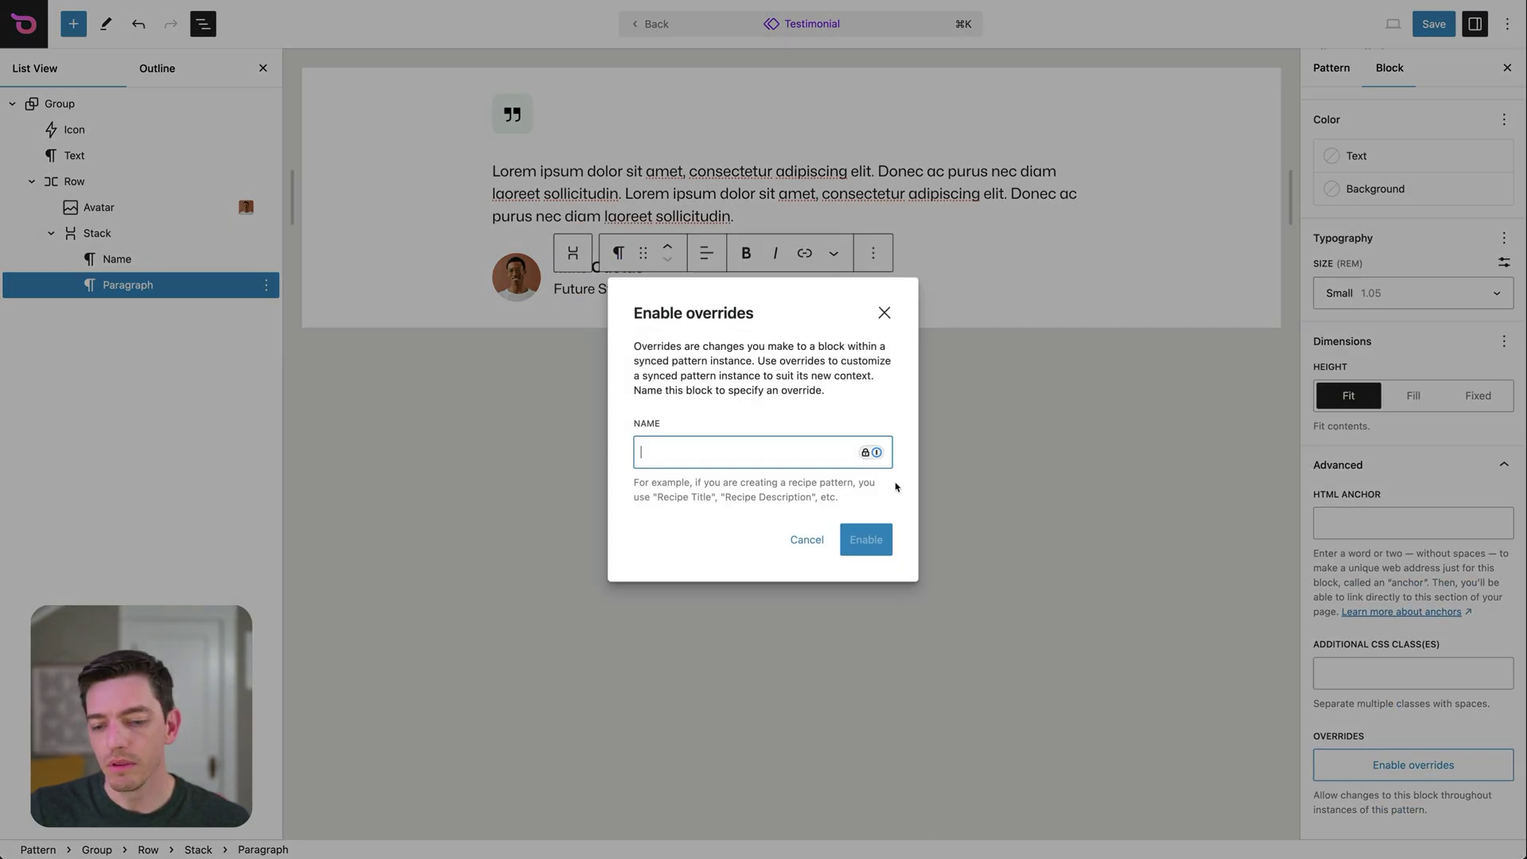
{"action": "type", "text": "Title"}
{"action": "key", "text": "Return"}
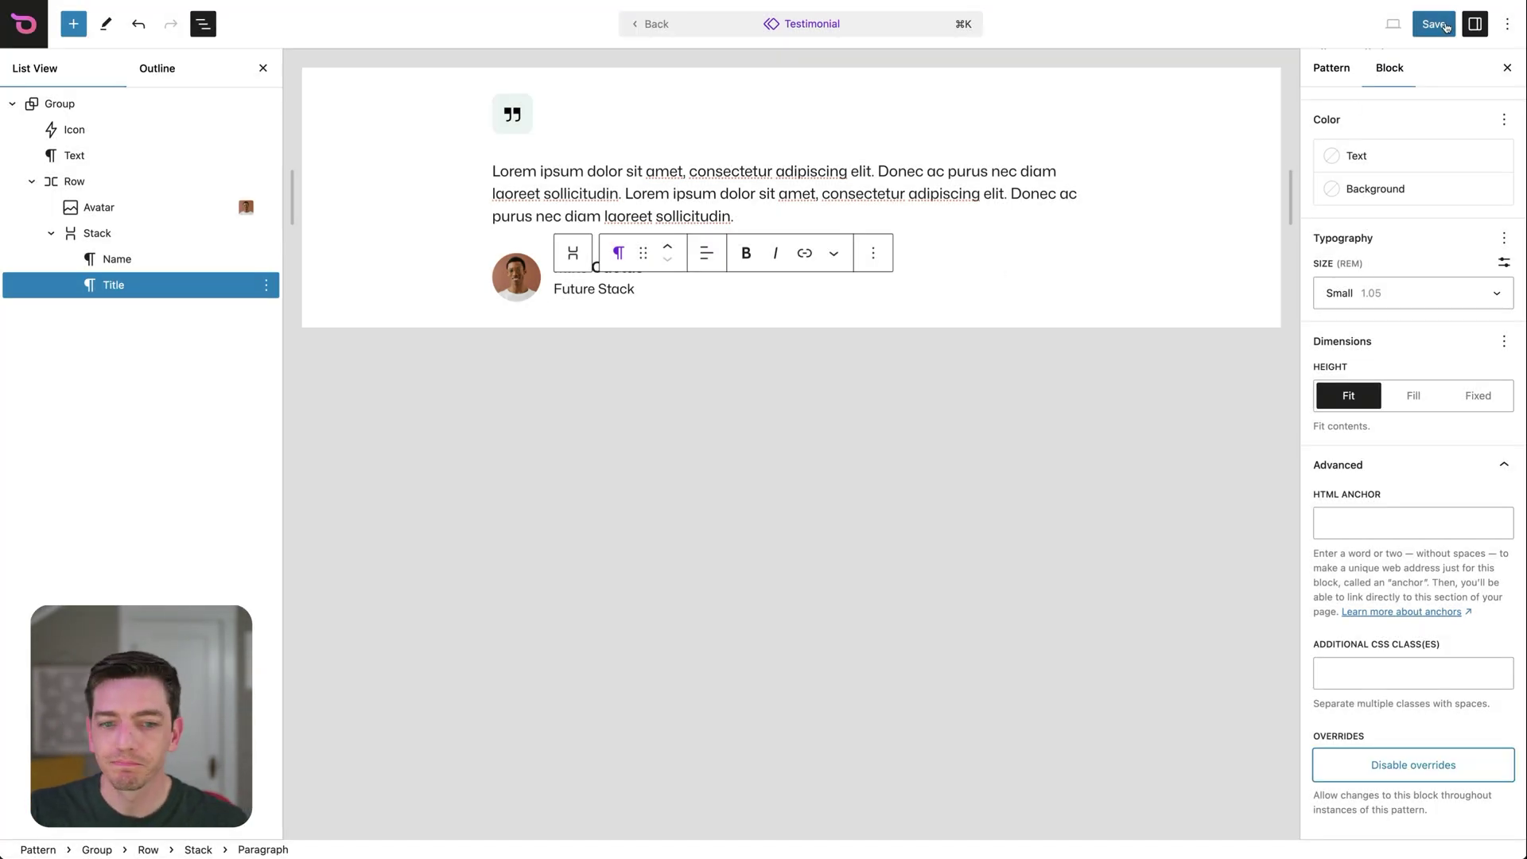
{"action": "left_click", "coordinate": [1433, 24]}
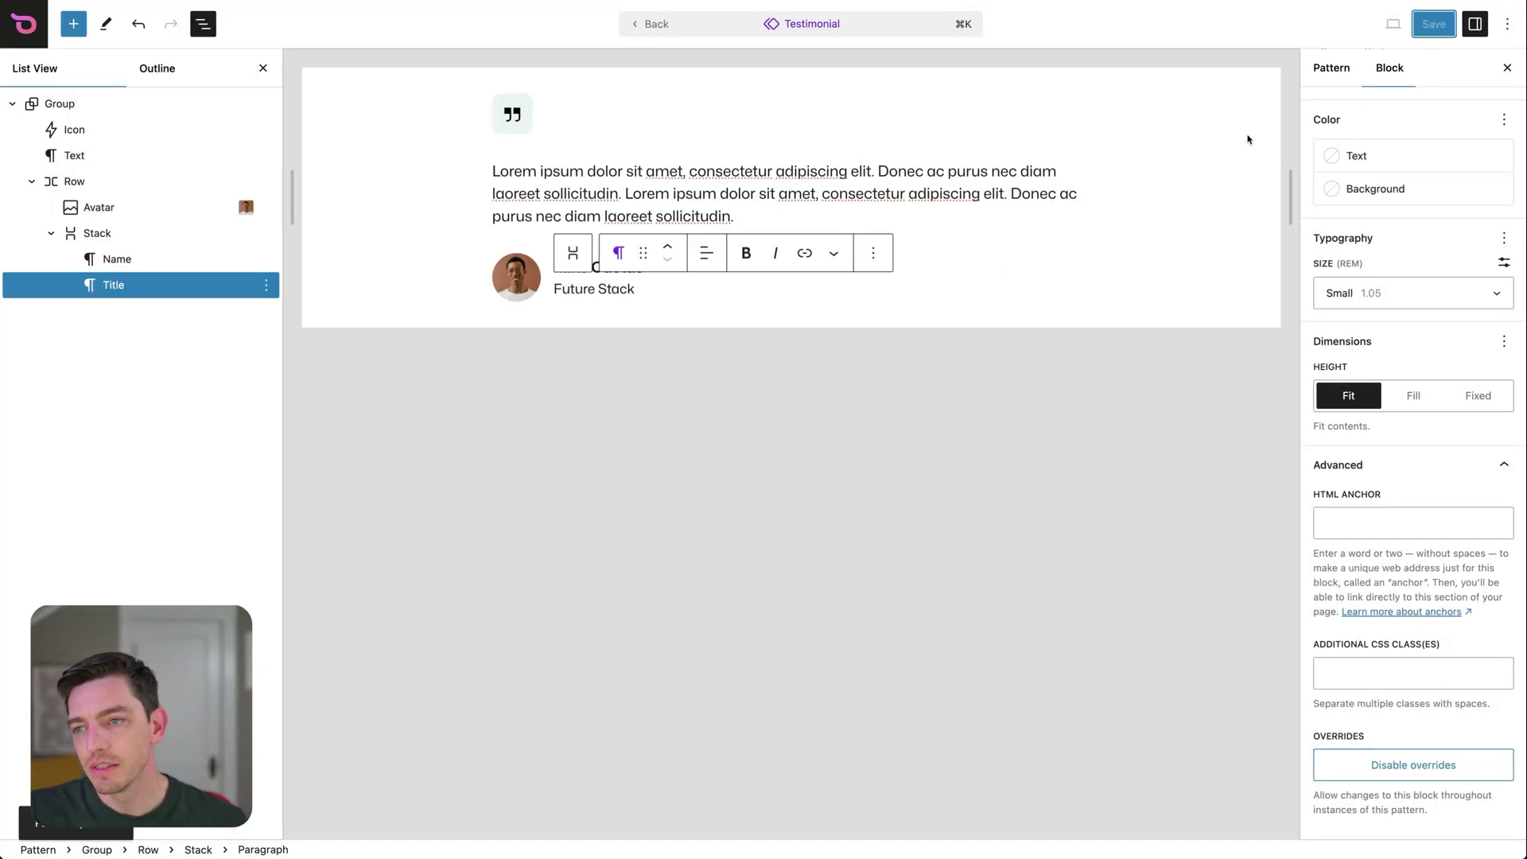
{"action": "left_click", "coordinate": [646, 26]}
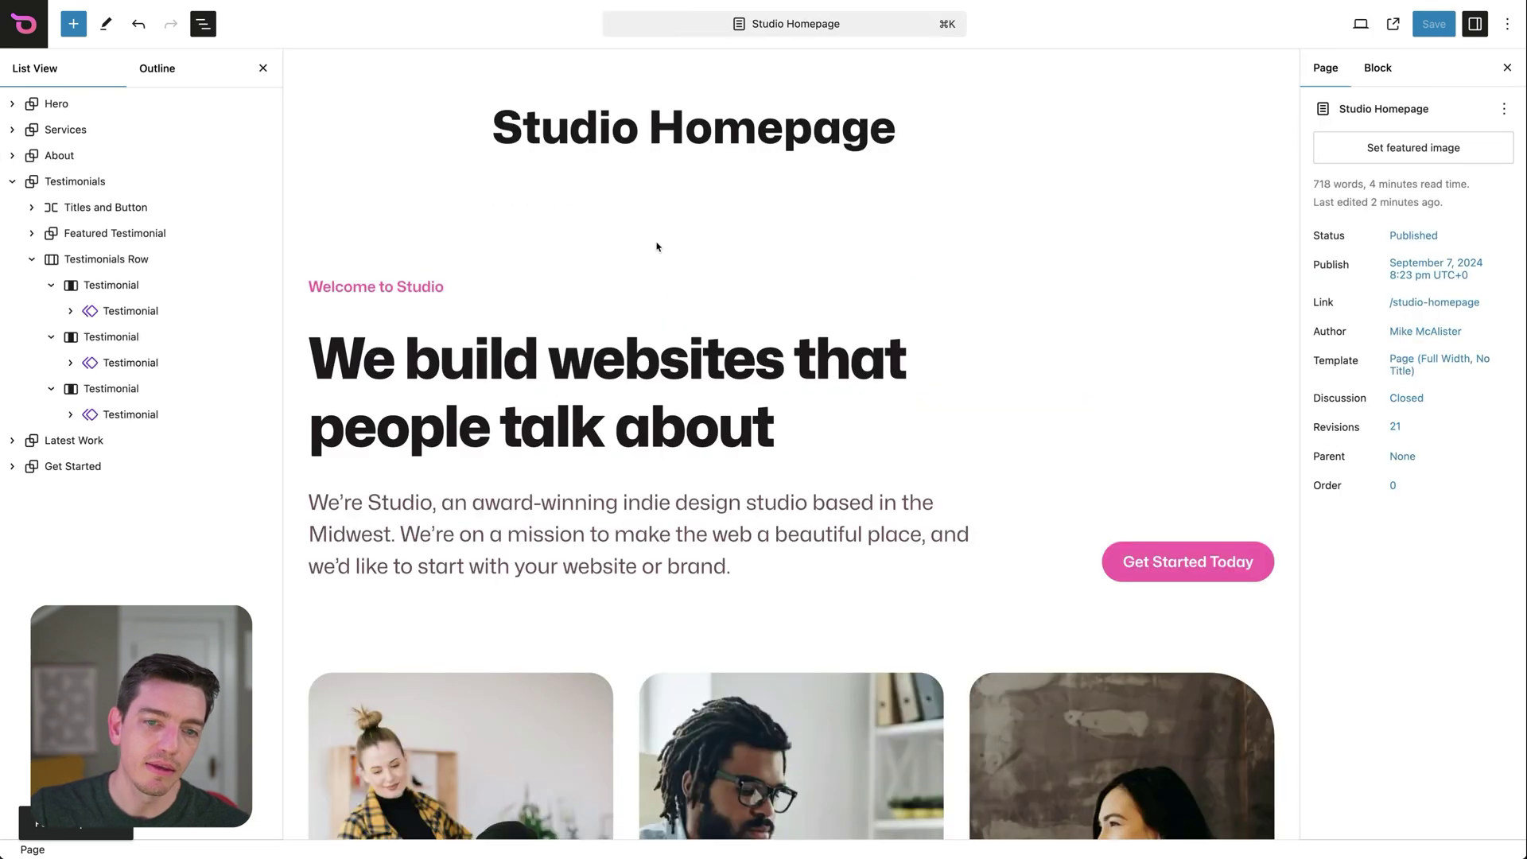
Paste shorter quote text into the first and third testimonial cards
{"action": "scroll", "coordinate": [657, 246], "scroll_direction": "down", "scroll_amount": 20}
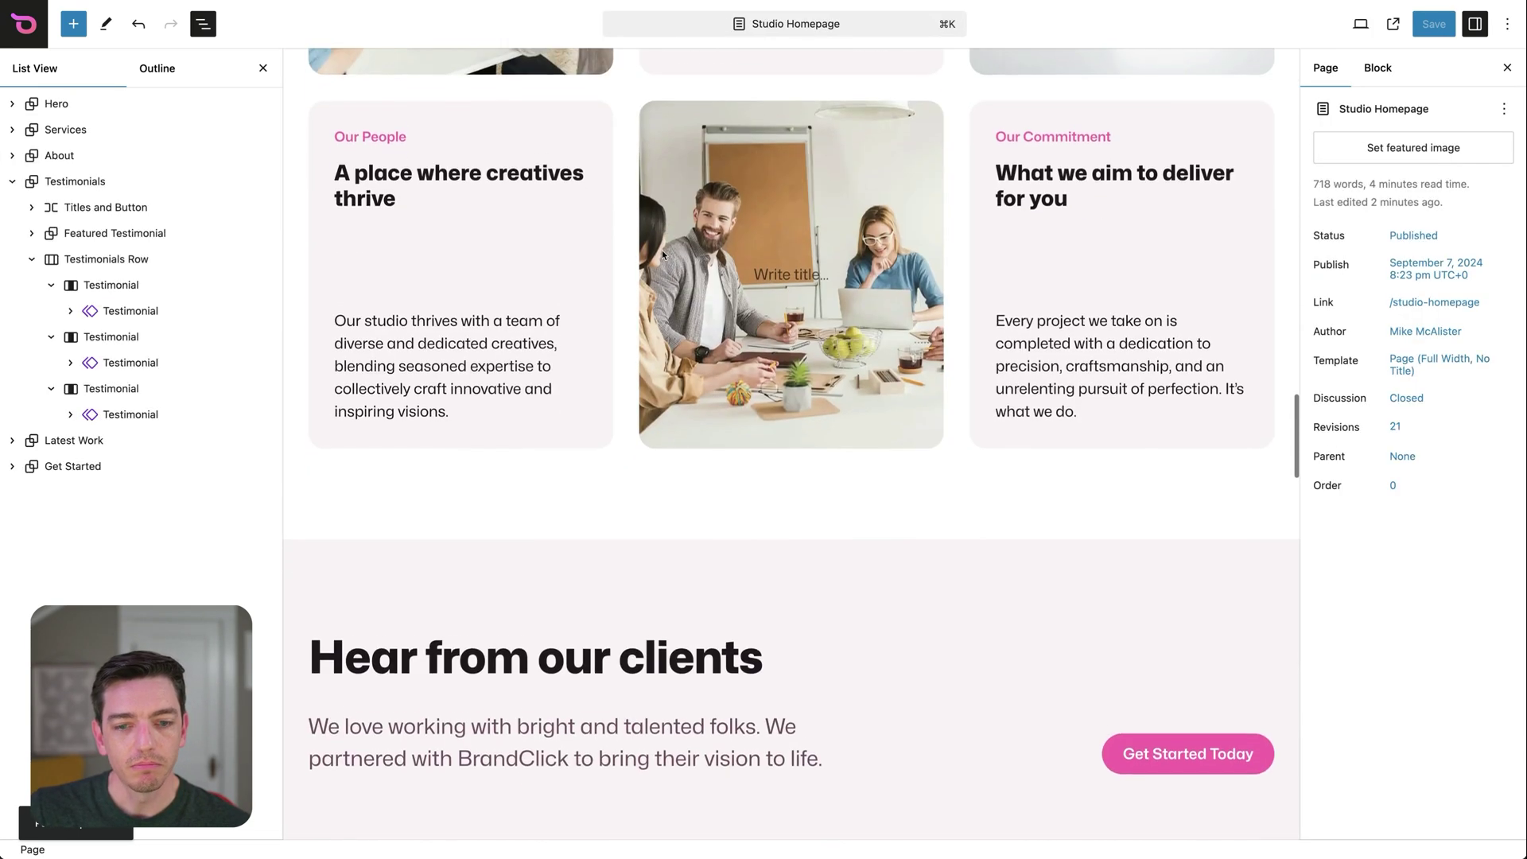
{"action": "scroll", "coordinate": [662, 250], "scroll_direction": "down", "scroll_amount": 10}
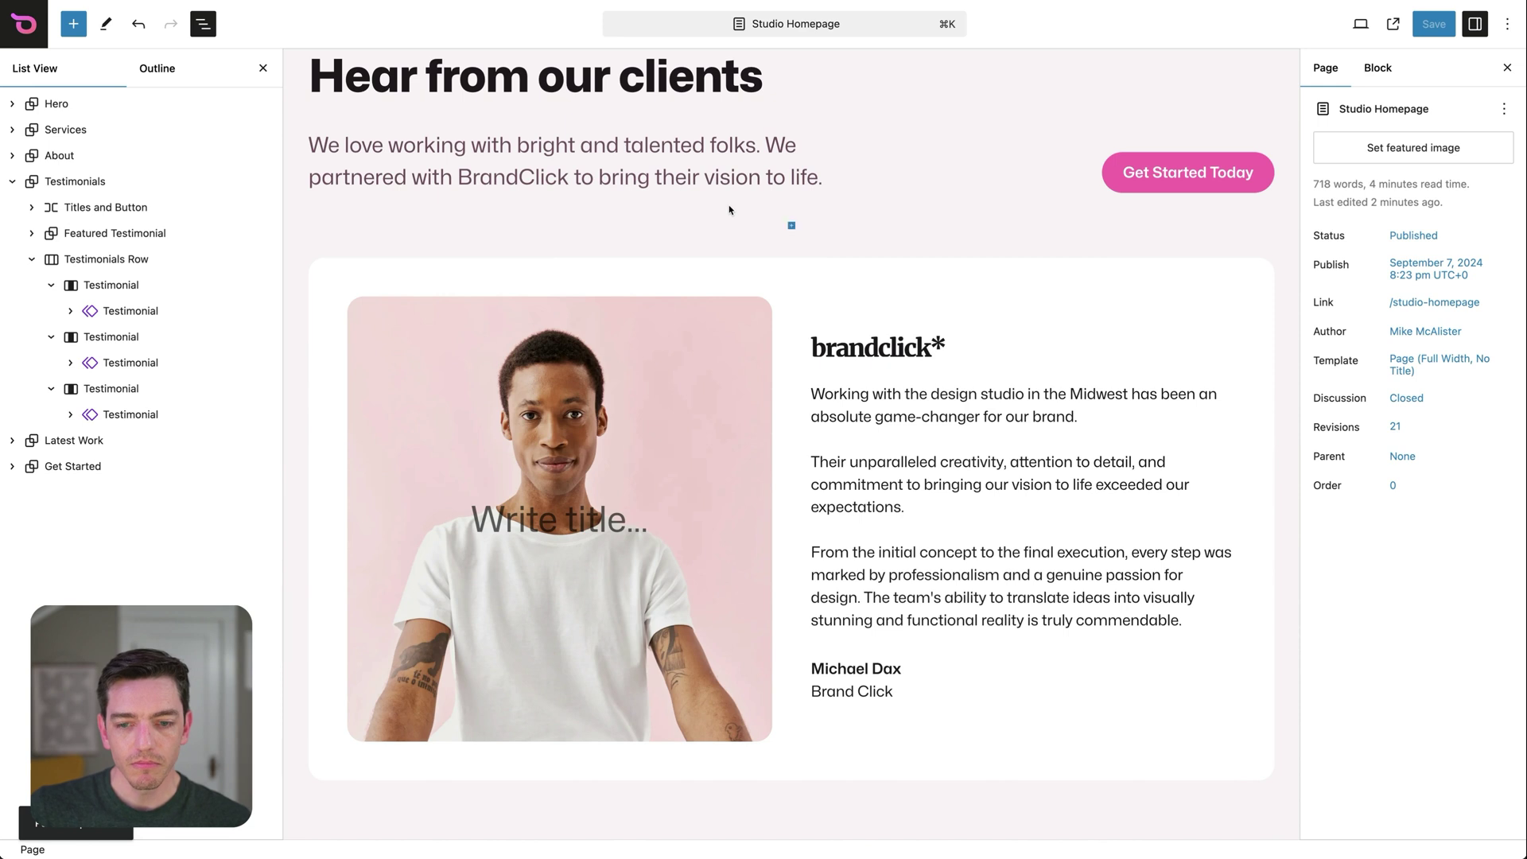
{"action": "scroll", "coordinate": [795, 334], "scroll_direction": "down", "scroll_amount": 12}
{"action": "scroll", "coordinate": [712, 422], "scroll_direction": "up", "scroll_amount": 2}
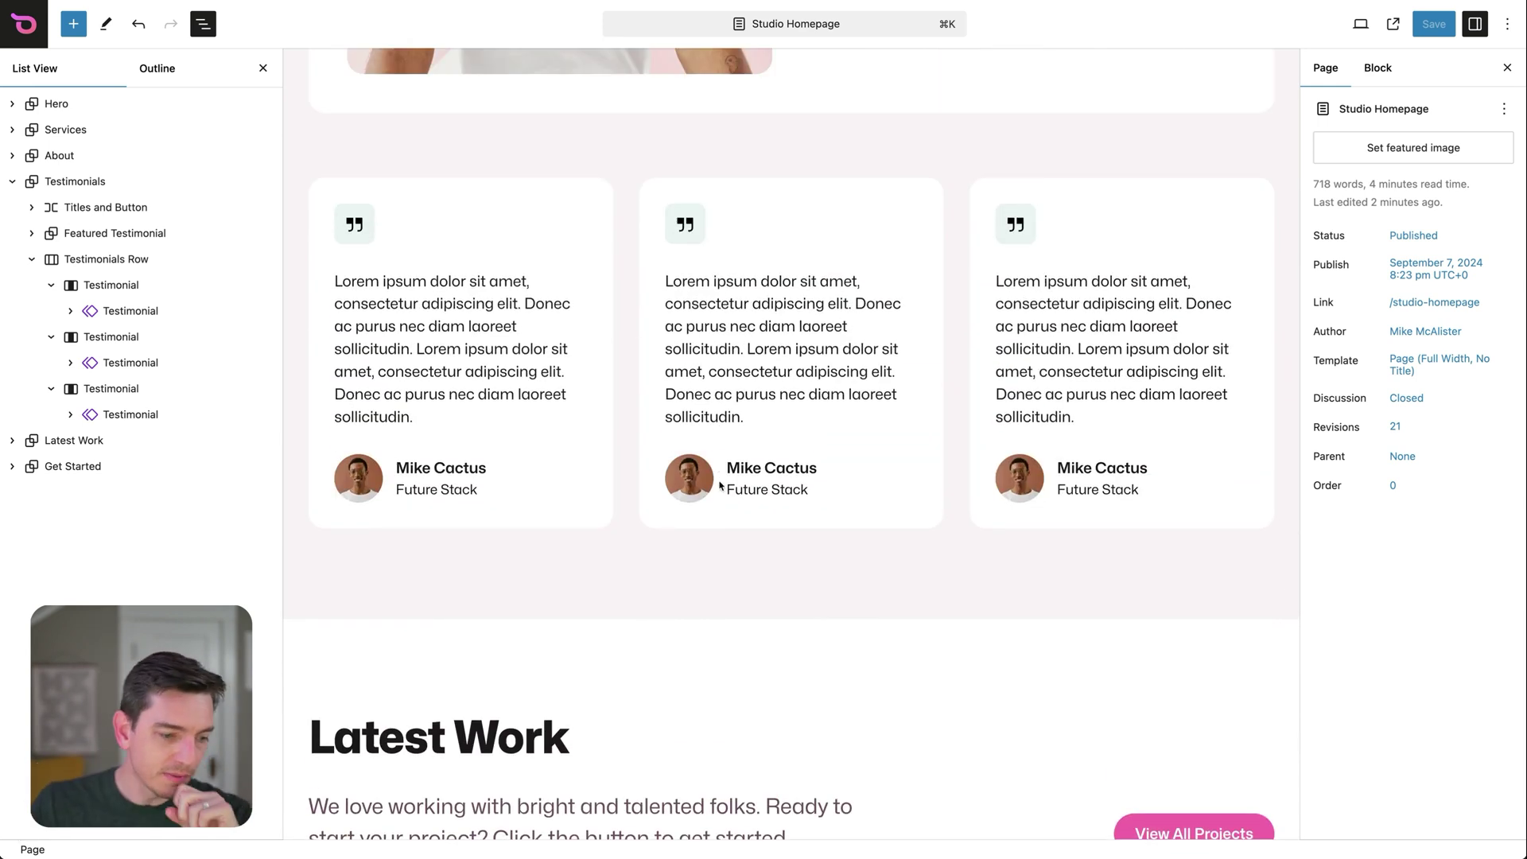
{"action": "left_click", "coordinate": [490, 328]}
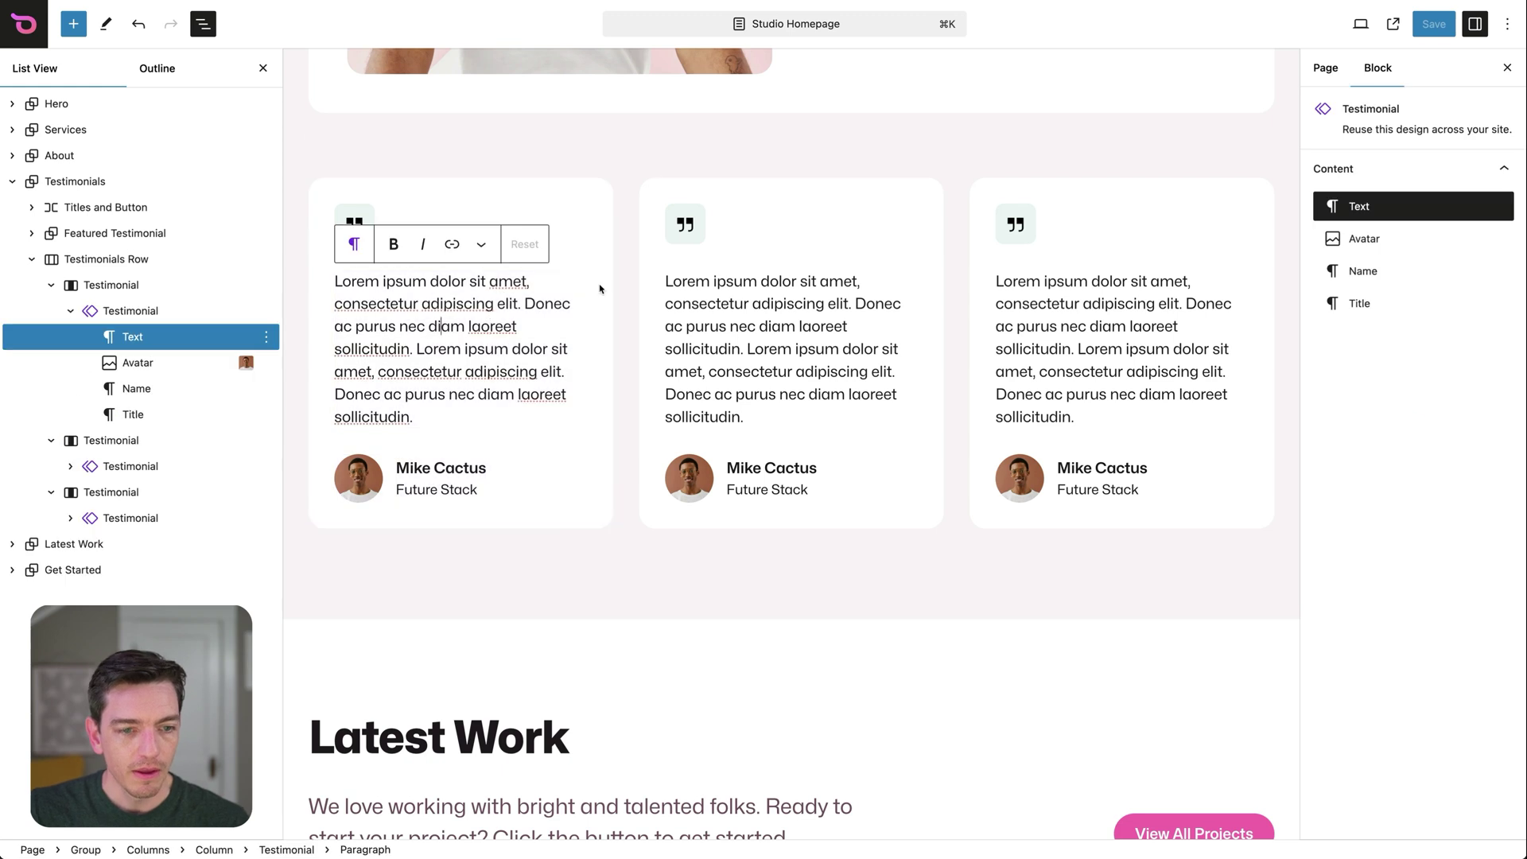
{"action": "key", "text": "super+a"}
{"action": "scroll", "coordinate": [600, 289], "scroll_direction": "up", "scroll_amount": 1}
{"action": "type", "text": "Lorem ipsum dolor sit amet, consectetur adipiscing elit. Donec ac purus nec diam laoreet sollicitudin."}
{"action": "scroll", "coordinate": [724, 320], "scroll_direction": "down", "scroll_amount": 2}
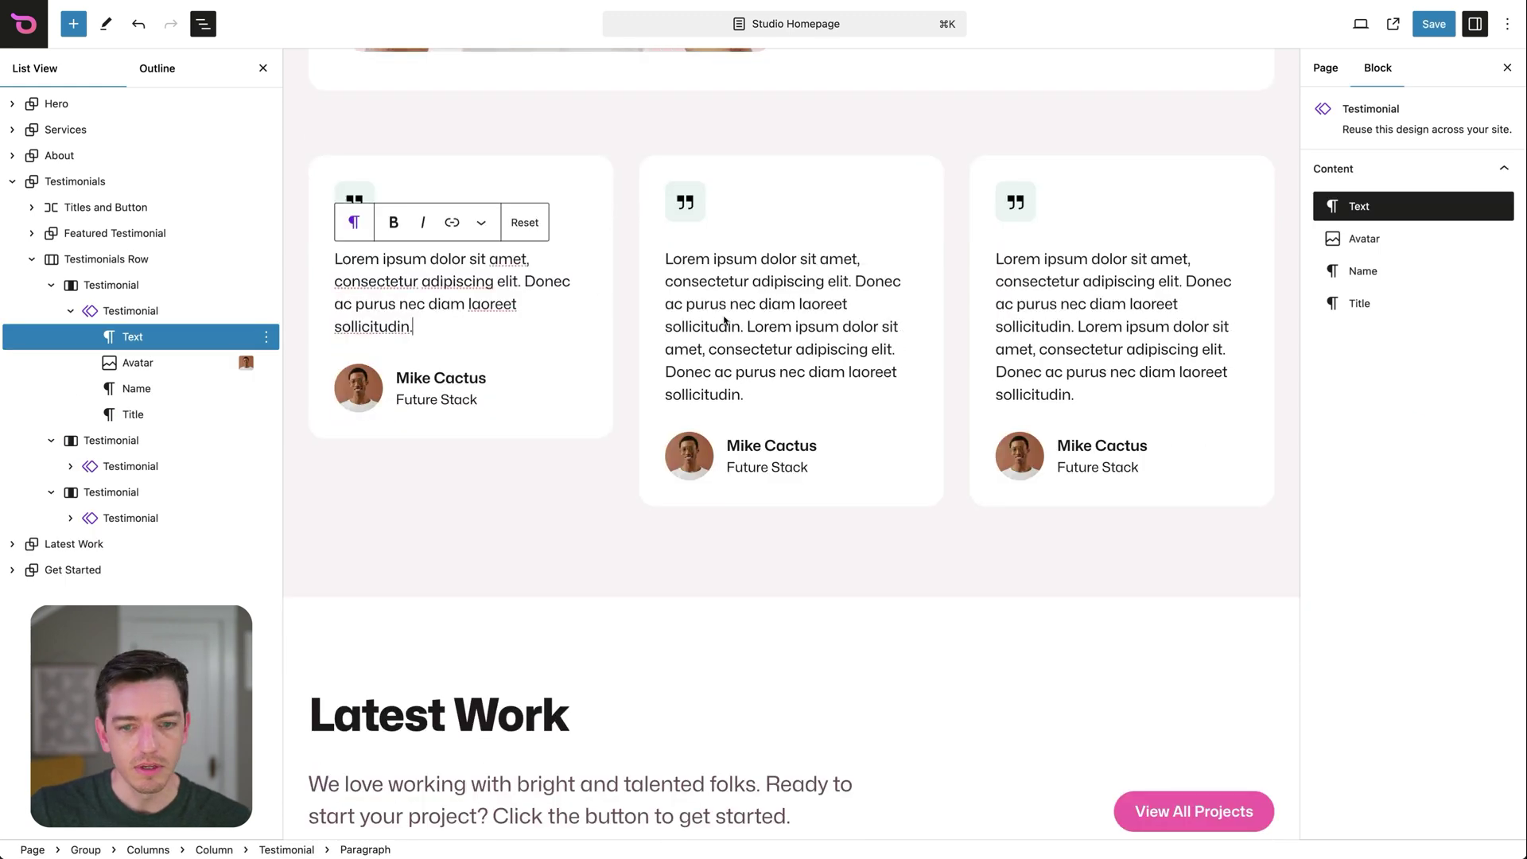
{"action": "left_click", "coordinate": [724, 321]}
{"action": "left_click", "coordinate": [1097, 327]}
{"action": "double_click", "coordinate": [1097, 327]}
{"action": "key", "text": "super+a"}
{"action": "scroll", "coordinate": [1084, 316], "scroll_direction": "up", "scroll_amount": 1}
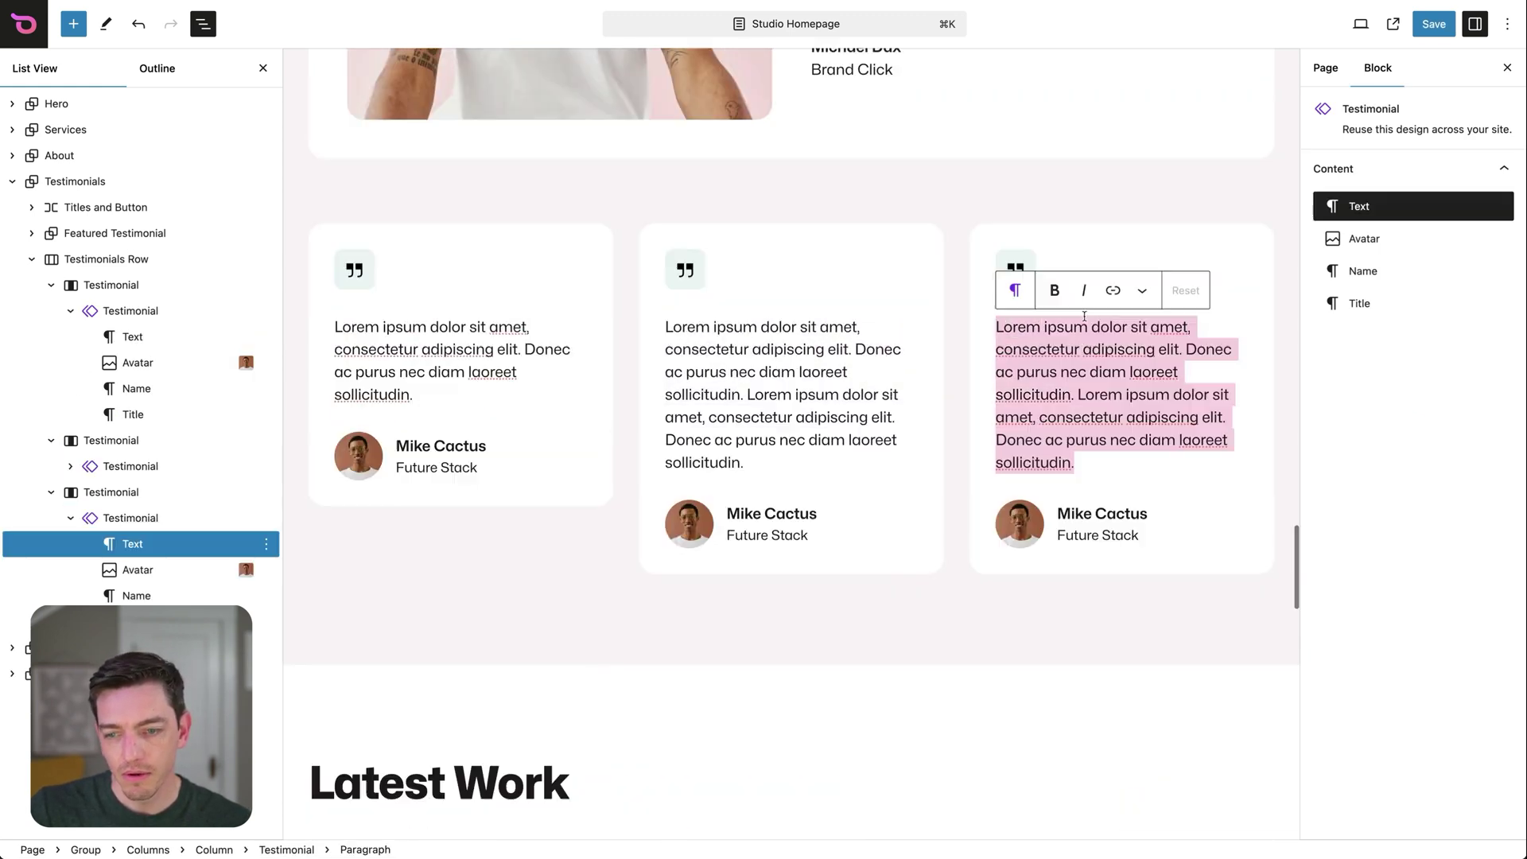
{"action": "type", "text": "Lorem ipsum dolor sit amet, consectetur adipiscing elit. Donec ac purus nec diam laoreet sollicitudin."}
{"action": "scroll", "coordinate": [1084, 316], "scroll_direction": "down", "scroll_amount": 1}
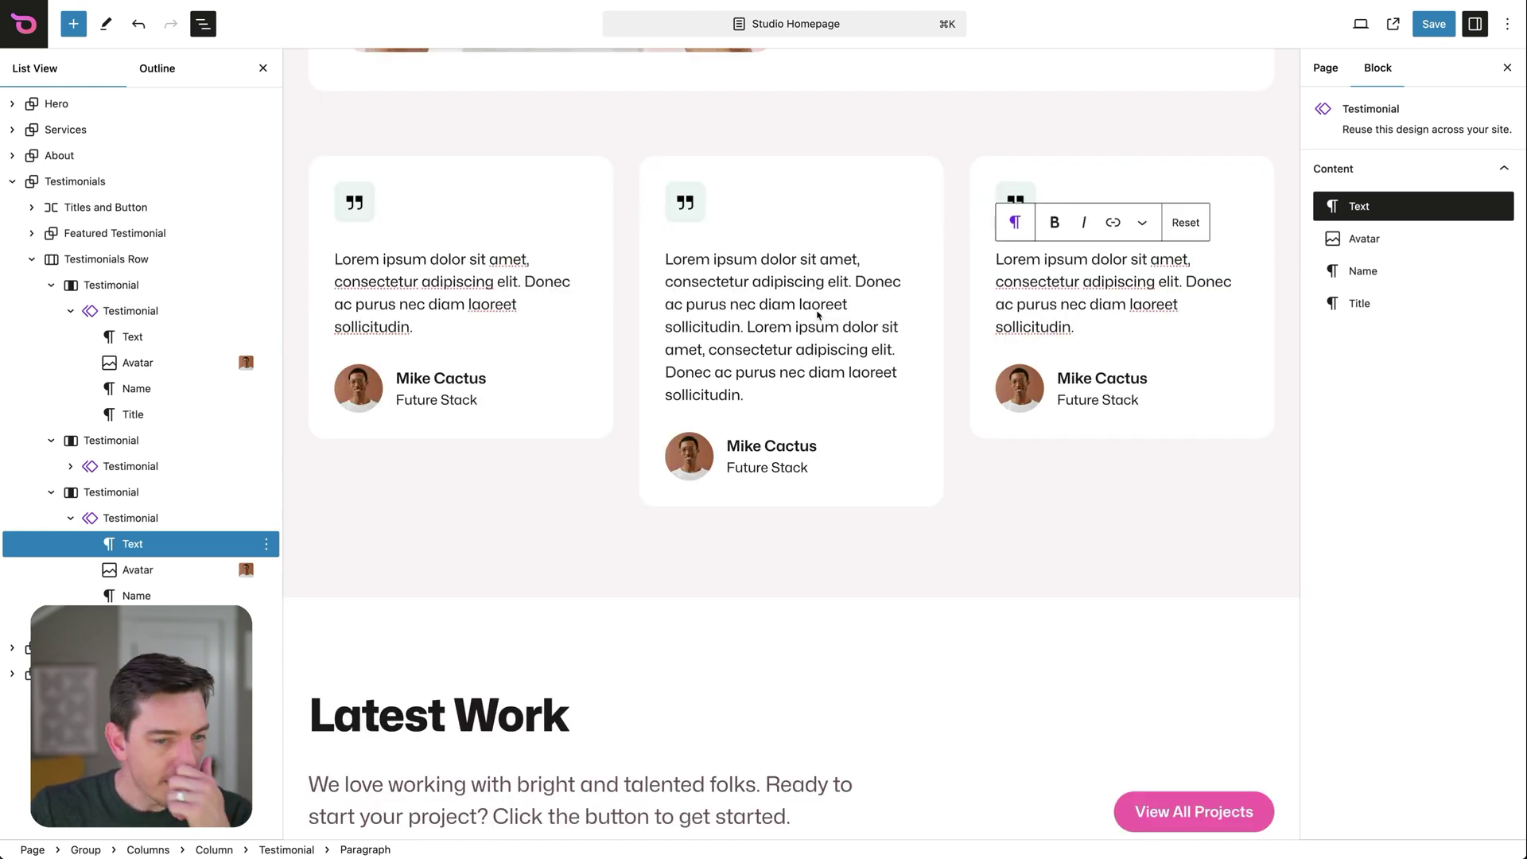
Give the first card a new reviewer's full name and the title 'Ollie'
{"action": "triple_click", "coordinate": [449, 387]}
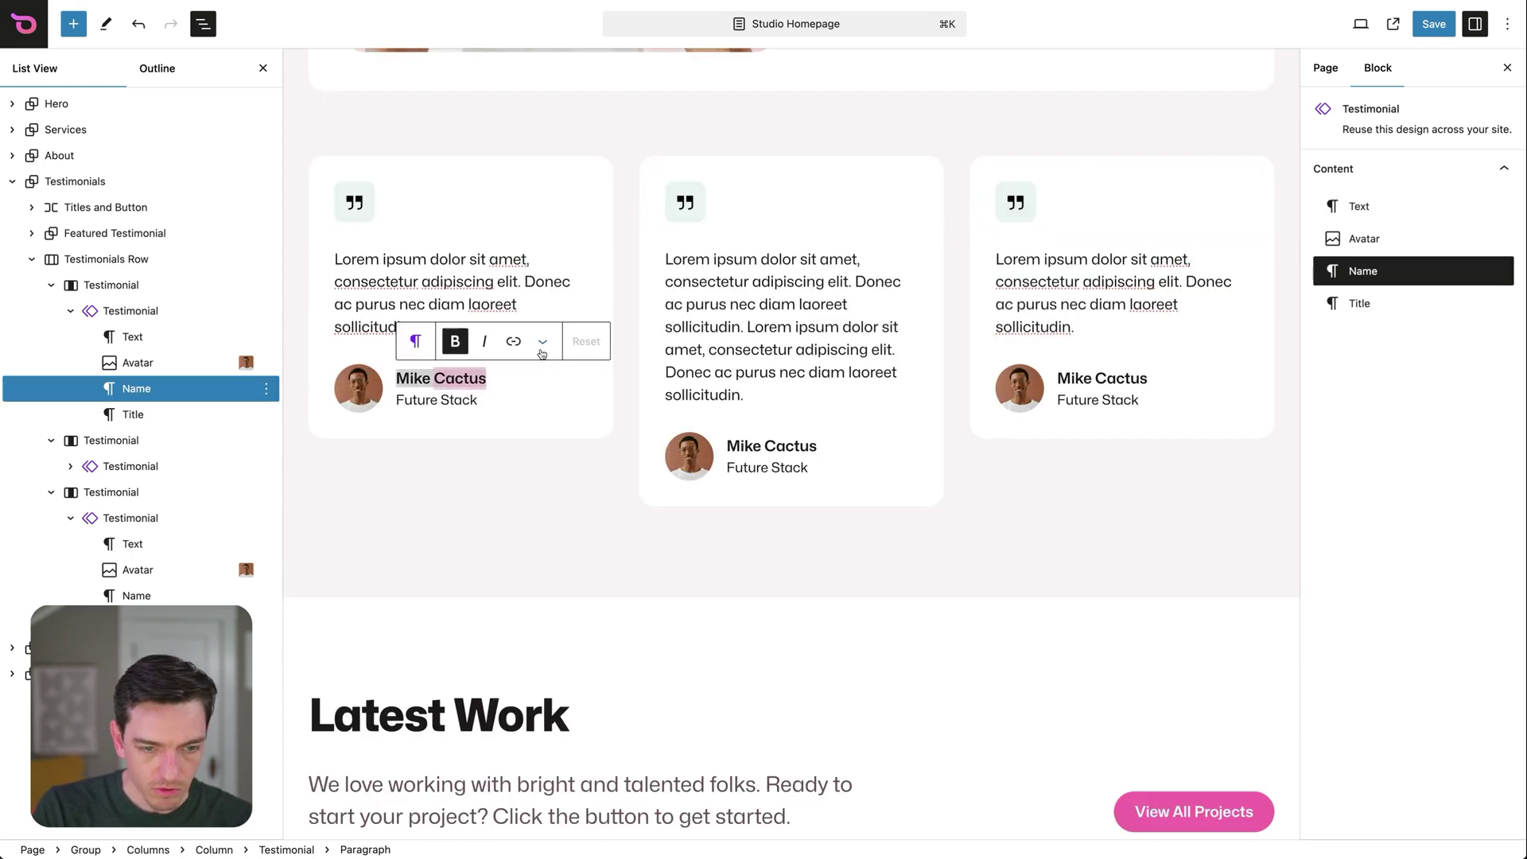
{"action": "type", "text": "Mike Mcalister"}
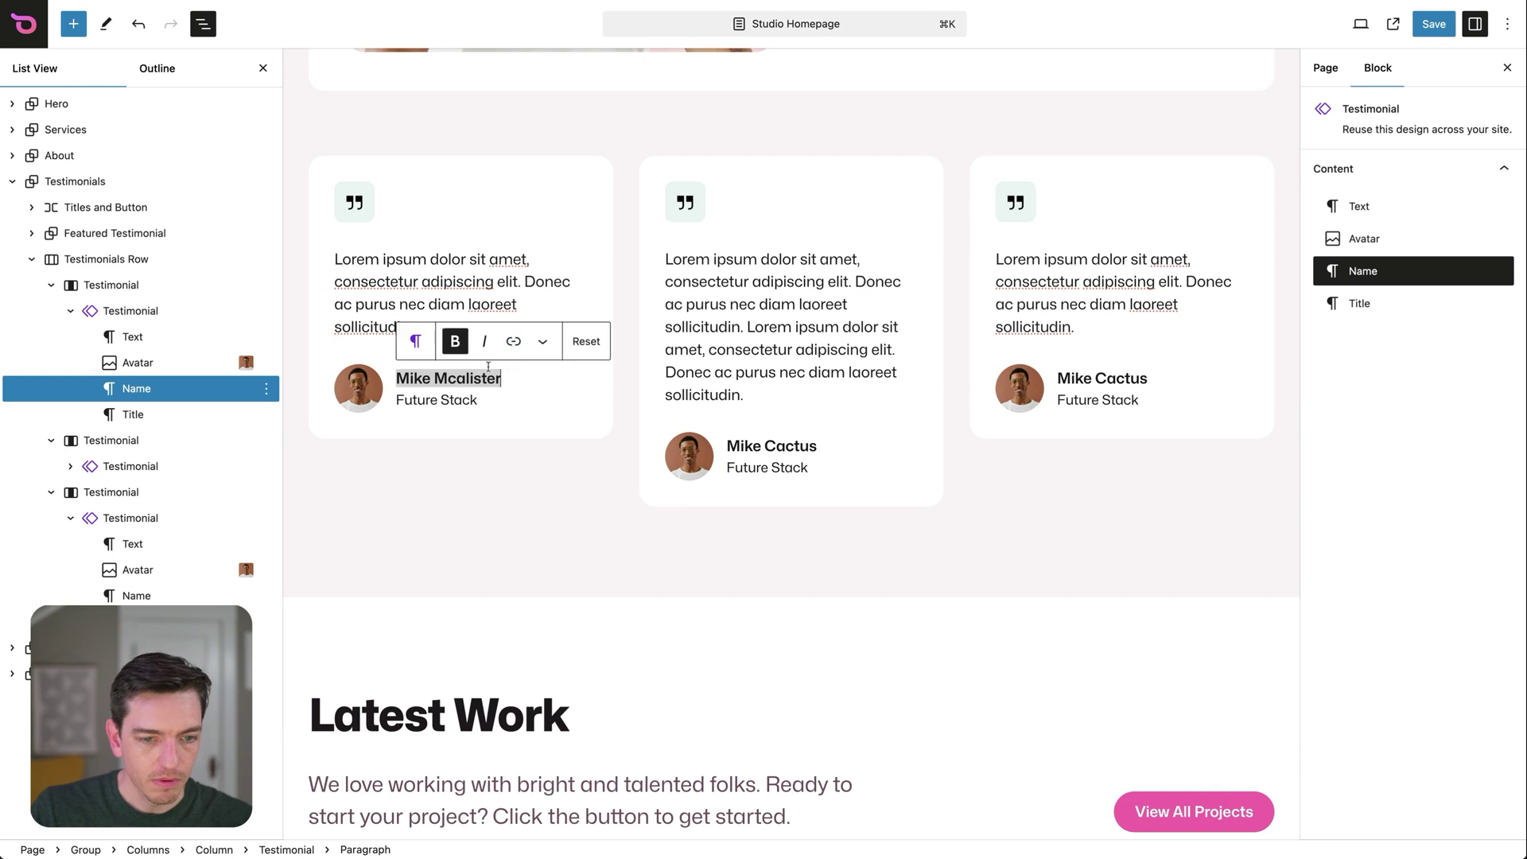
{"action": "triple_click", "coordinate": [470, 396]}
{"action": "type", "text": "Ollie"}
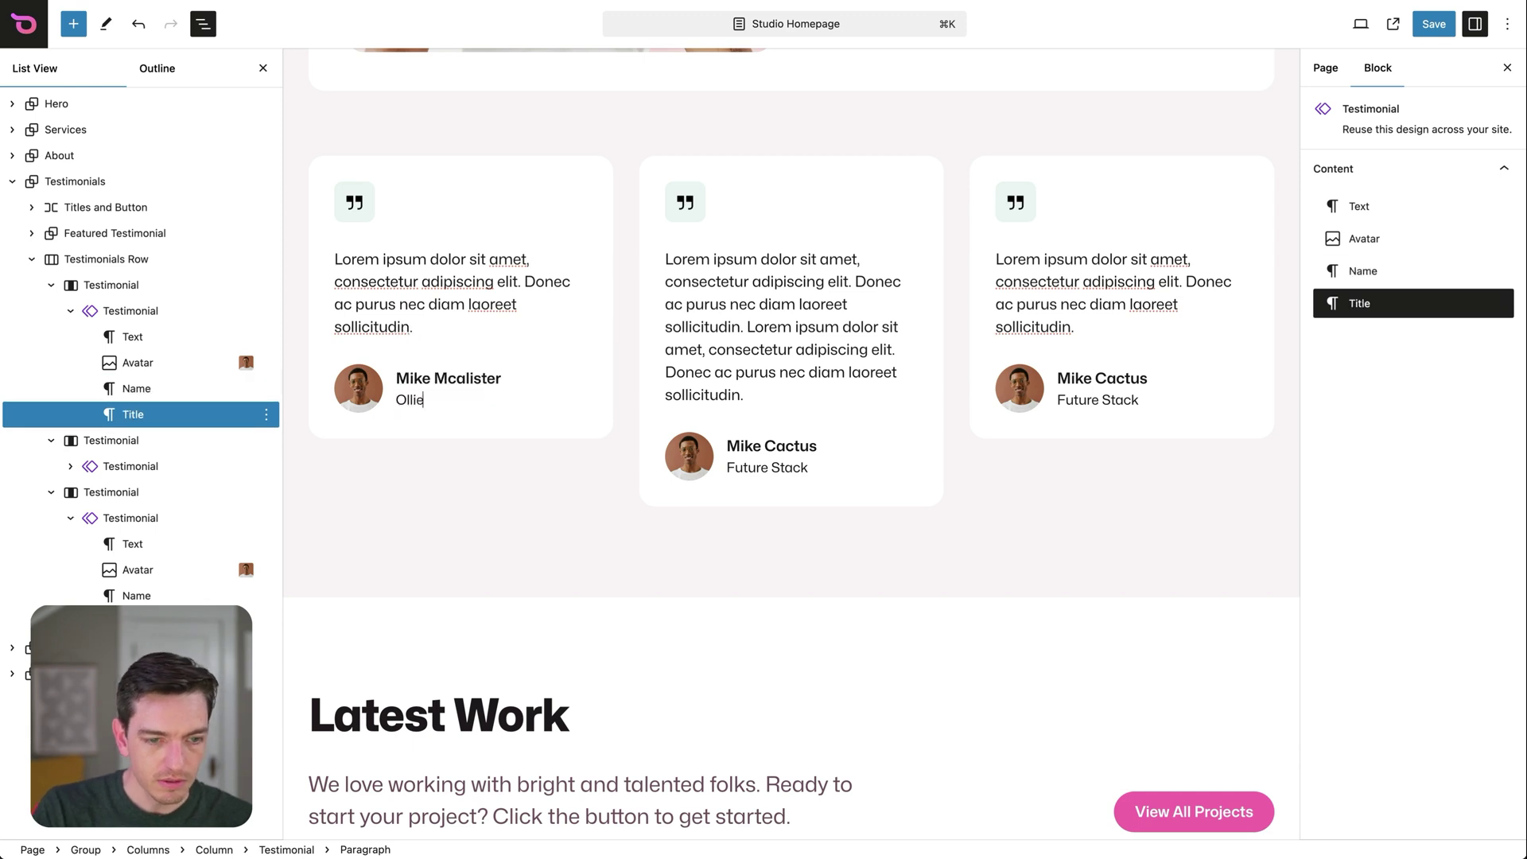
{"action": "triple_click", "coordinate": [466, 379]}
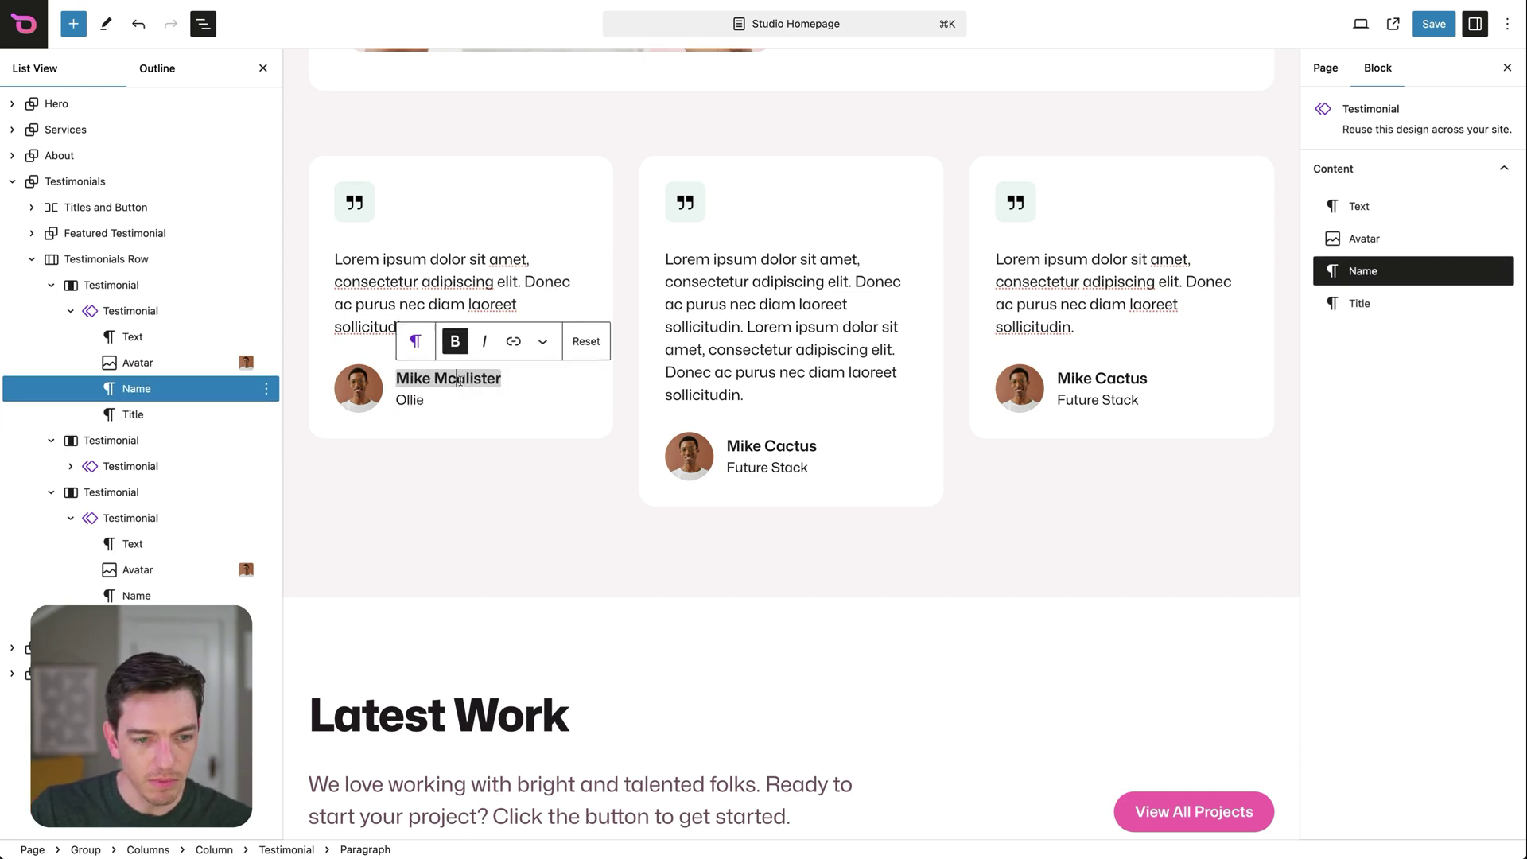
{"action": "type", "text": "Mike McAlister"}
Give the middle card a different reviewer's full name and the title 'Ollie Pro'
{"action": "triple_click", "coordinate": [766, 446]}
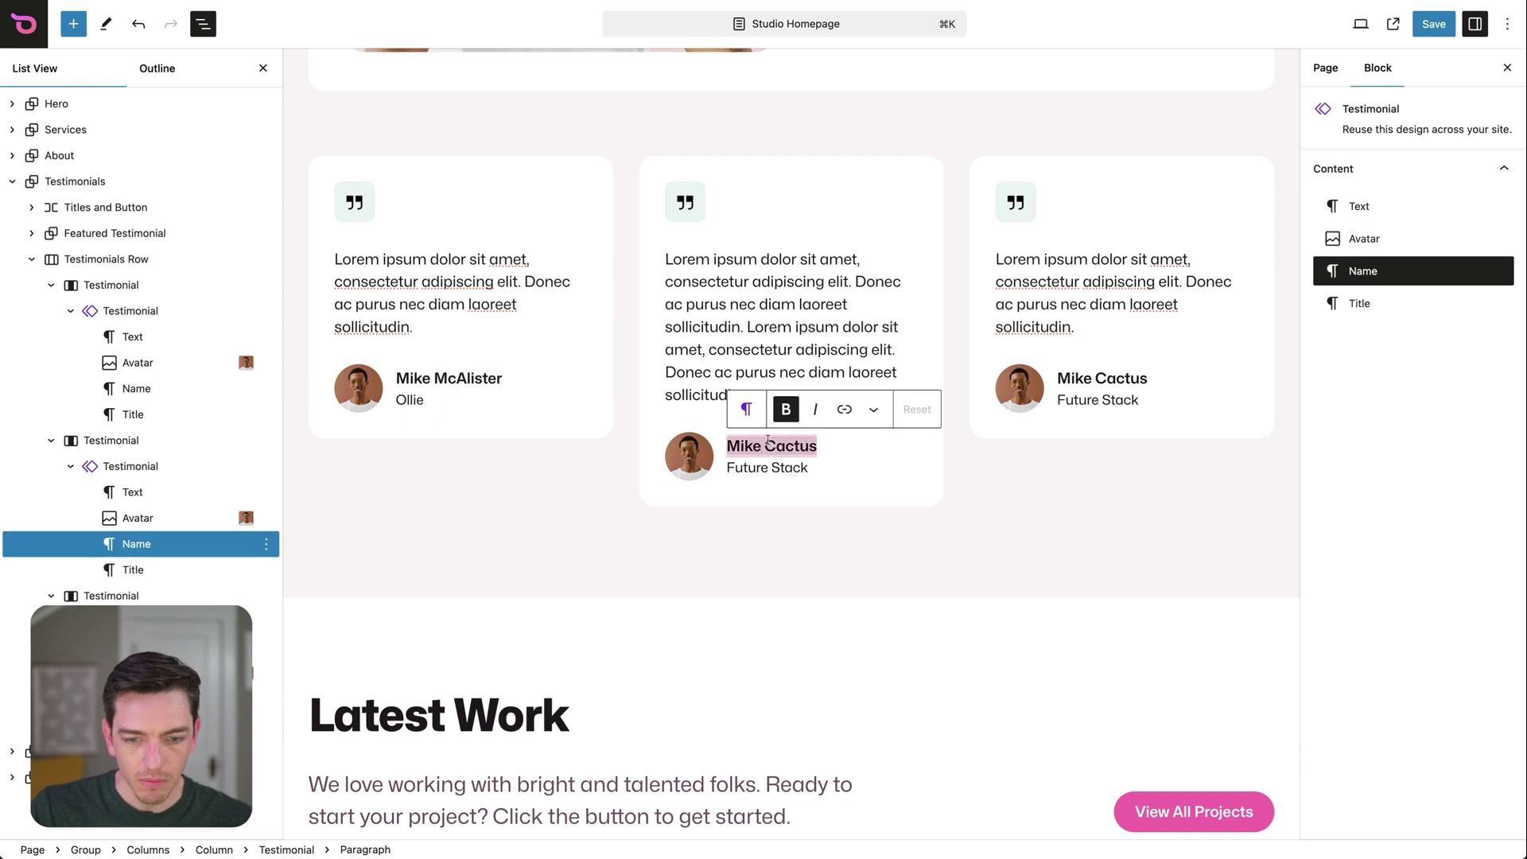
{"action": "type", "text": "Ollie"}
{"action": "triple_click", "coordinate": [767, 444]}
{"action": "type", "text": "Patr"}
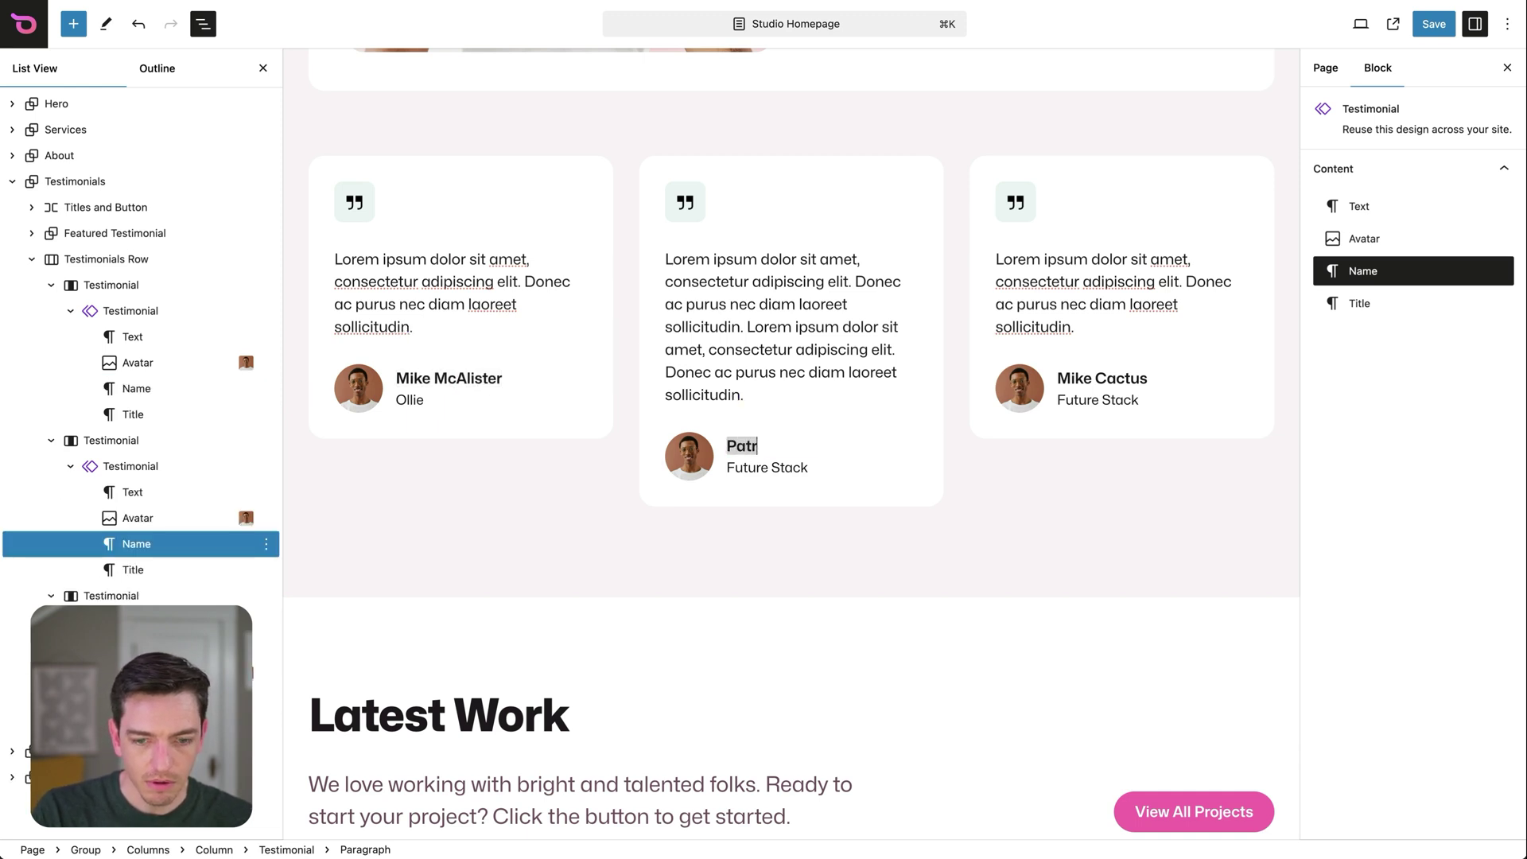
{"action": "type", "text": "ick Posner"}
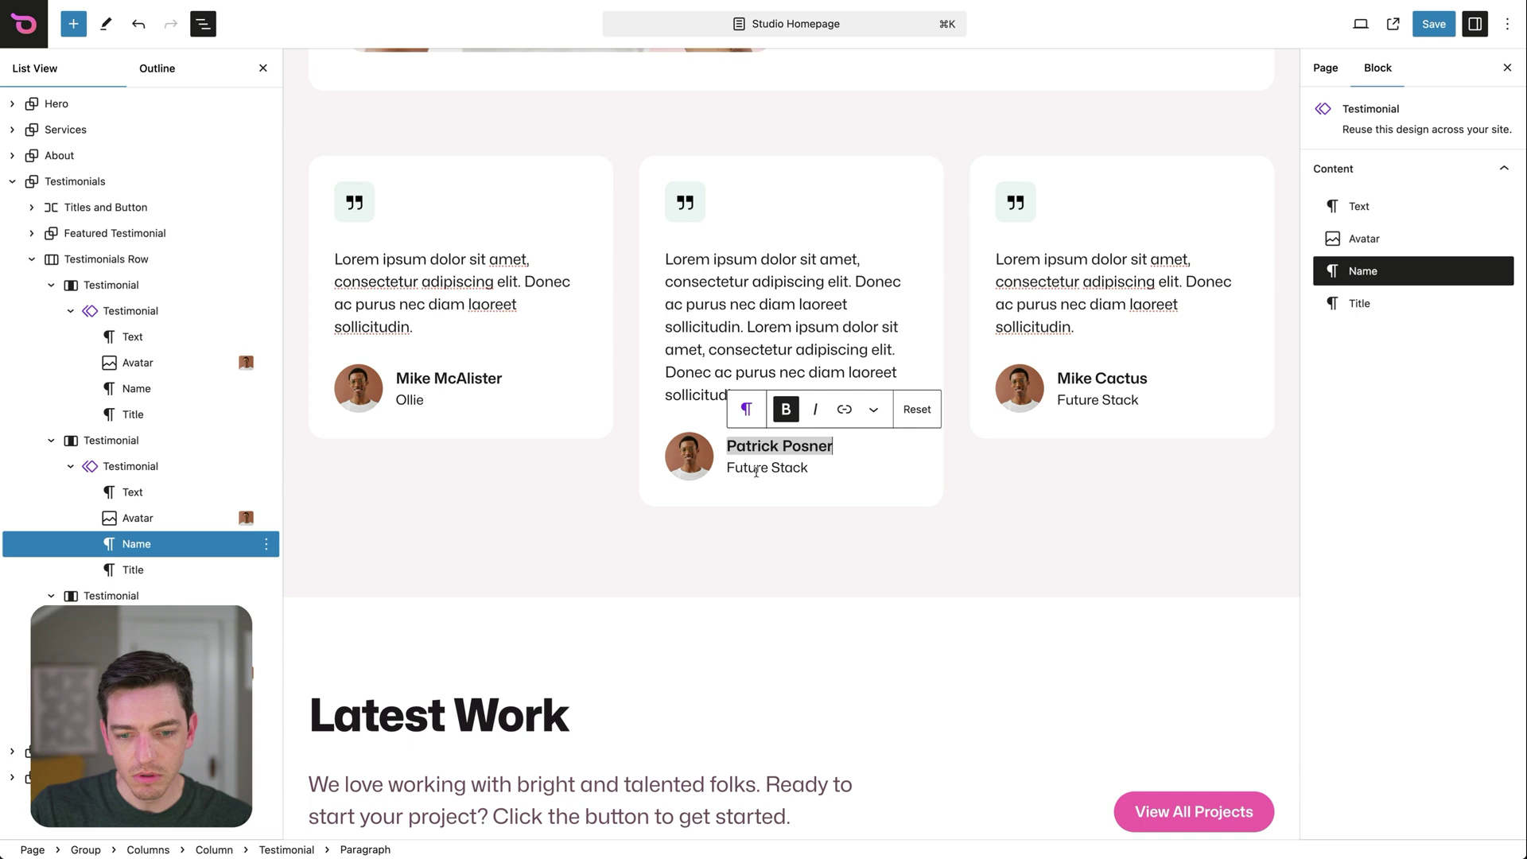
{"action": "triple_click", "coordinate": [756, 469]}
{"action": "type", "text": "Ollie Pro"}
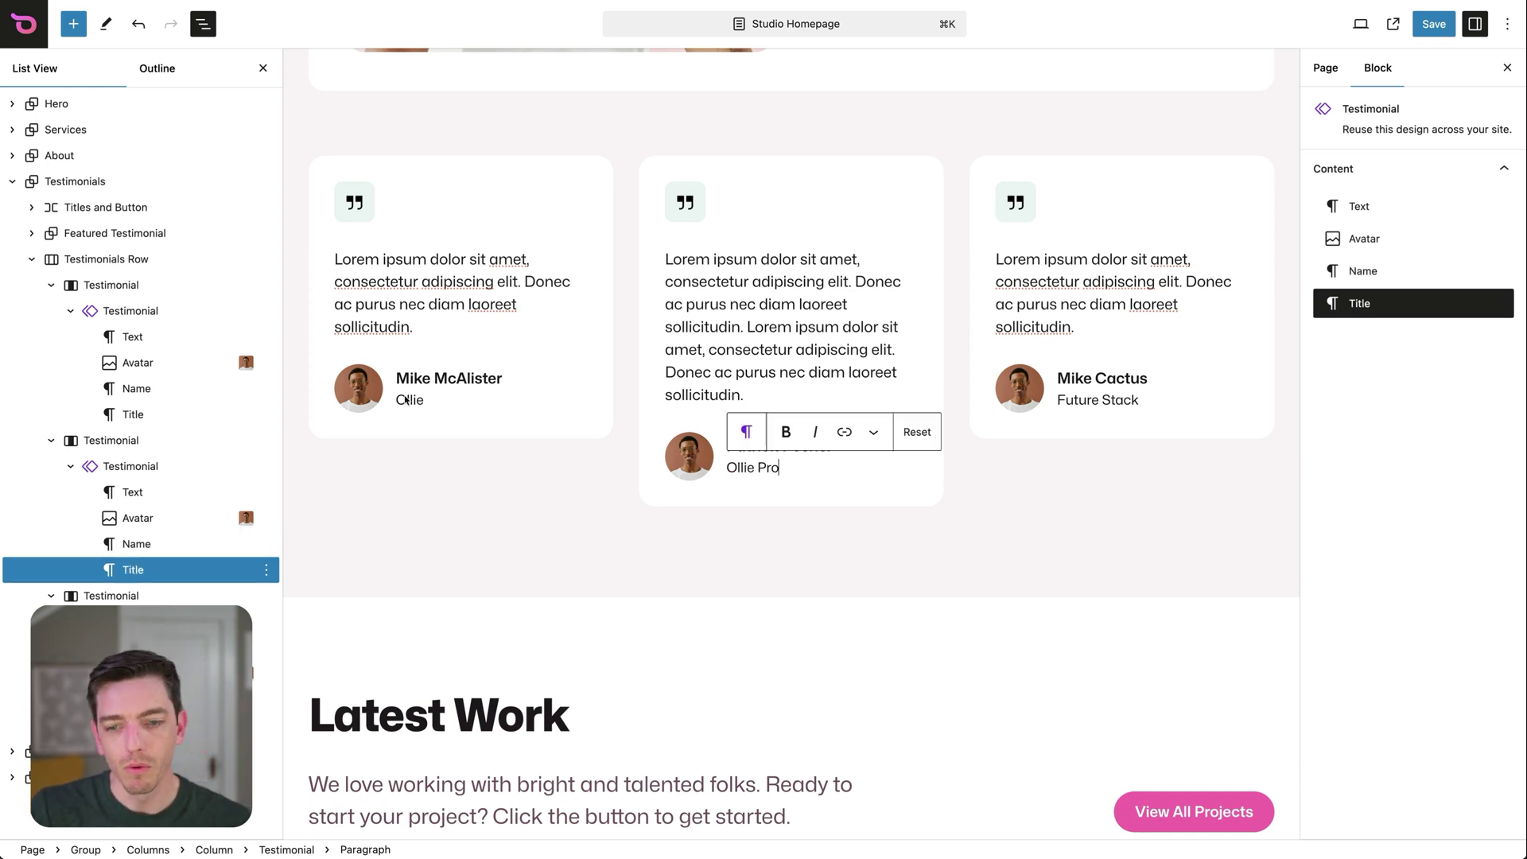
{"action": "left_click", "coordinate": [374, 383]}
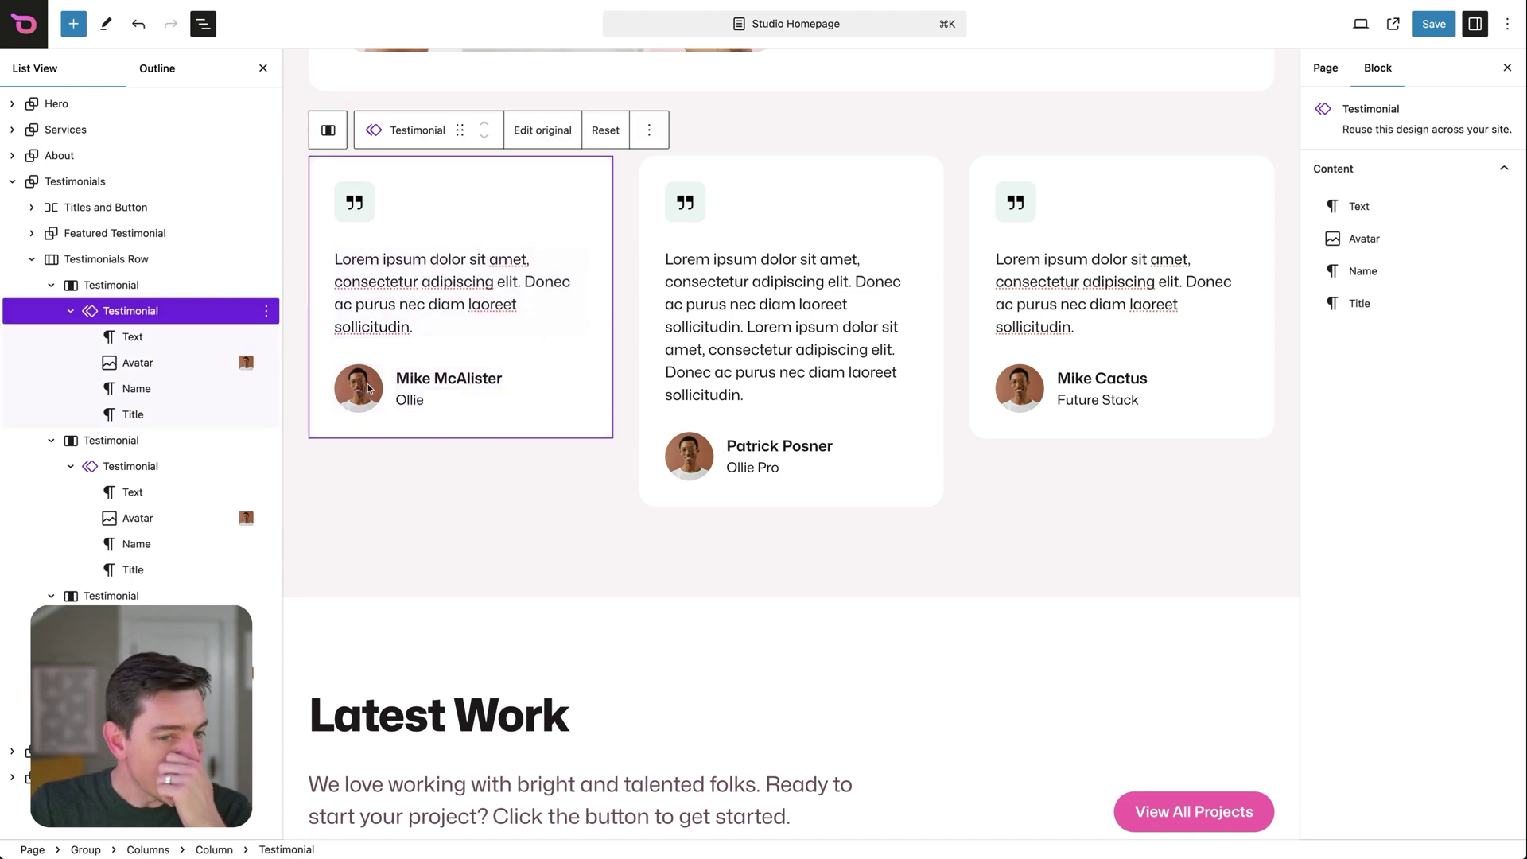
{"action": "left_click", "coordinate": [363, 390]}
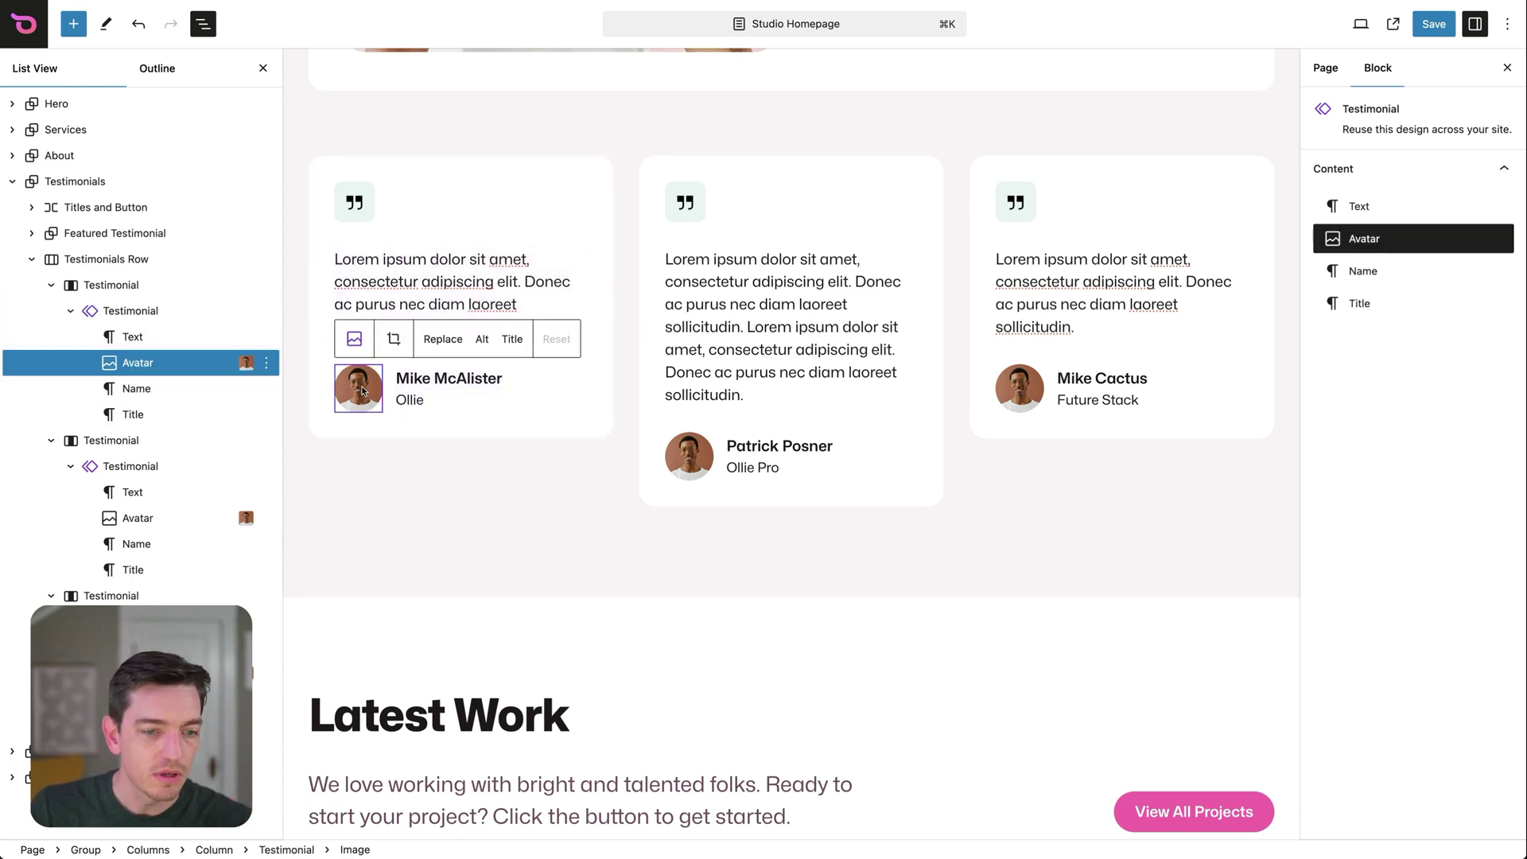
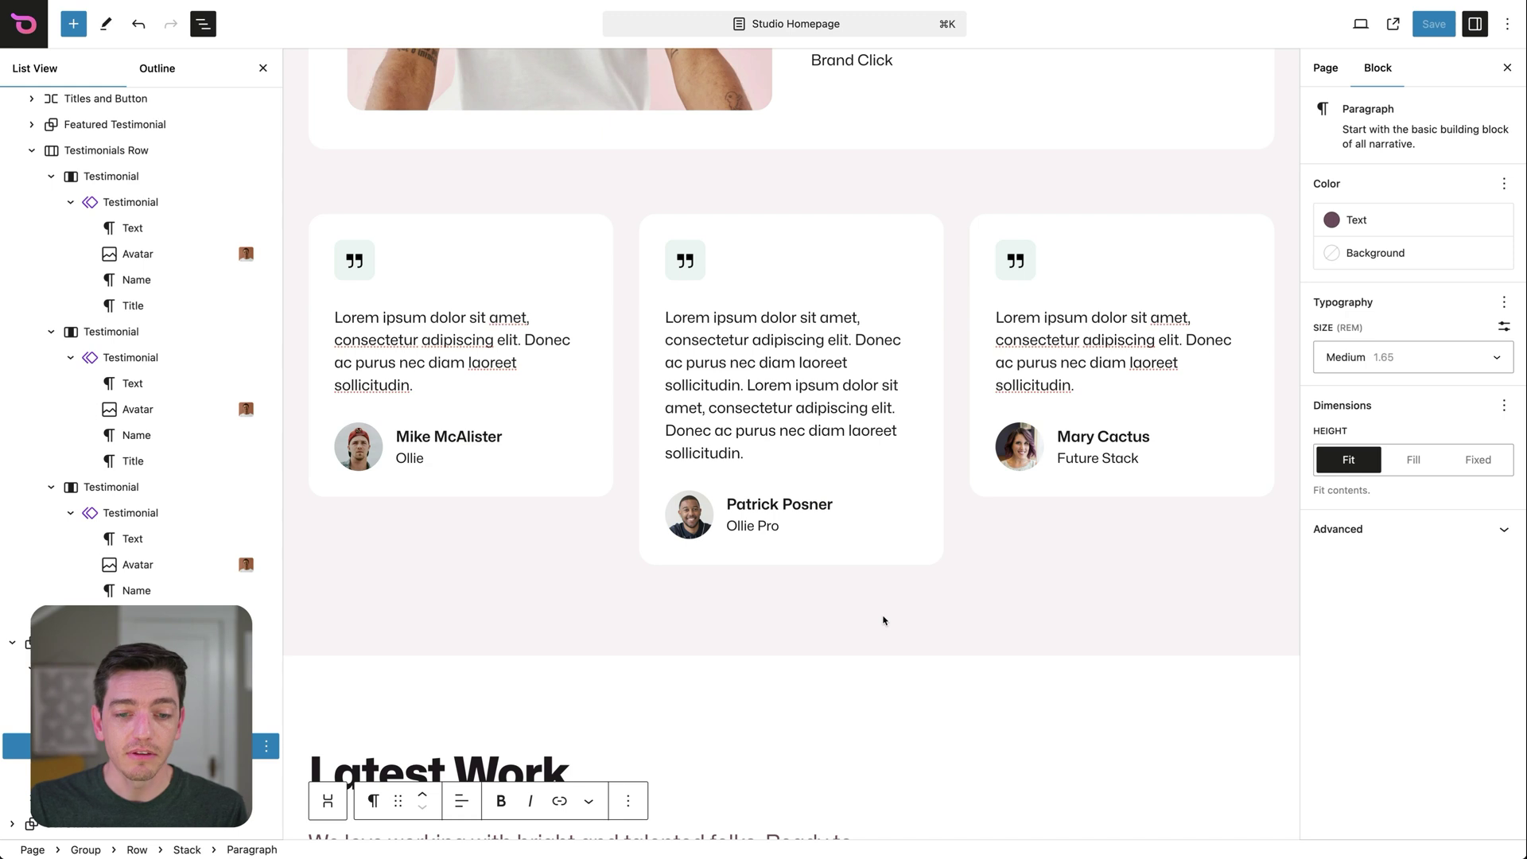
Select the first testimonial card's synced Testimonial pattern block, starting from its quote text
{"action": "left_click", "coordinate": [581, 362]}
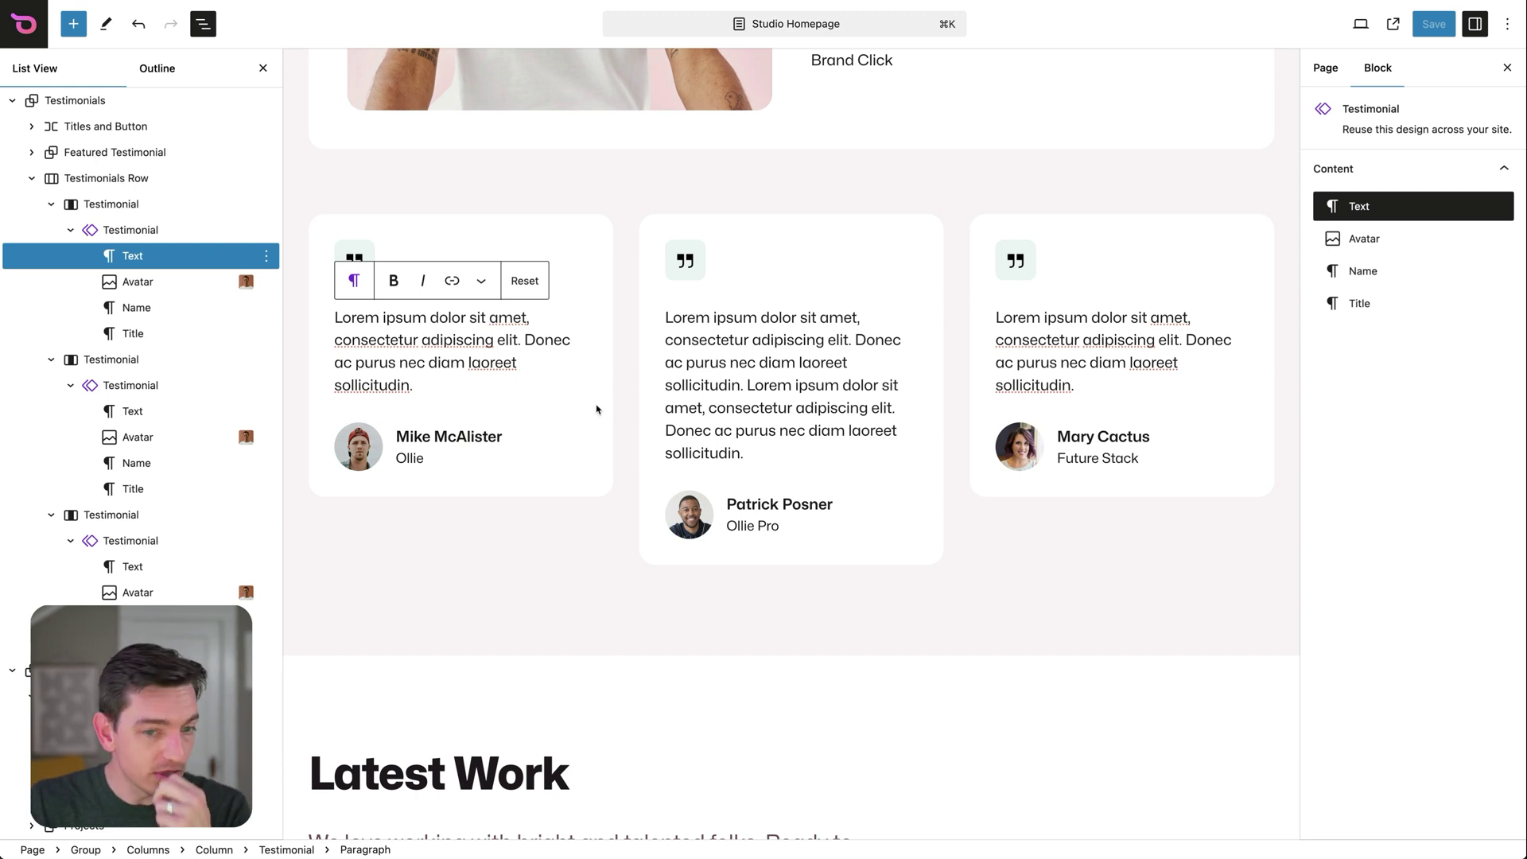
{"action": "left_click", "coordinate": [594, 287]}
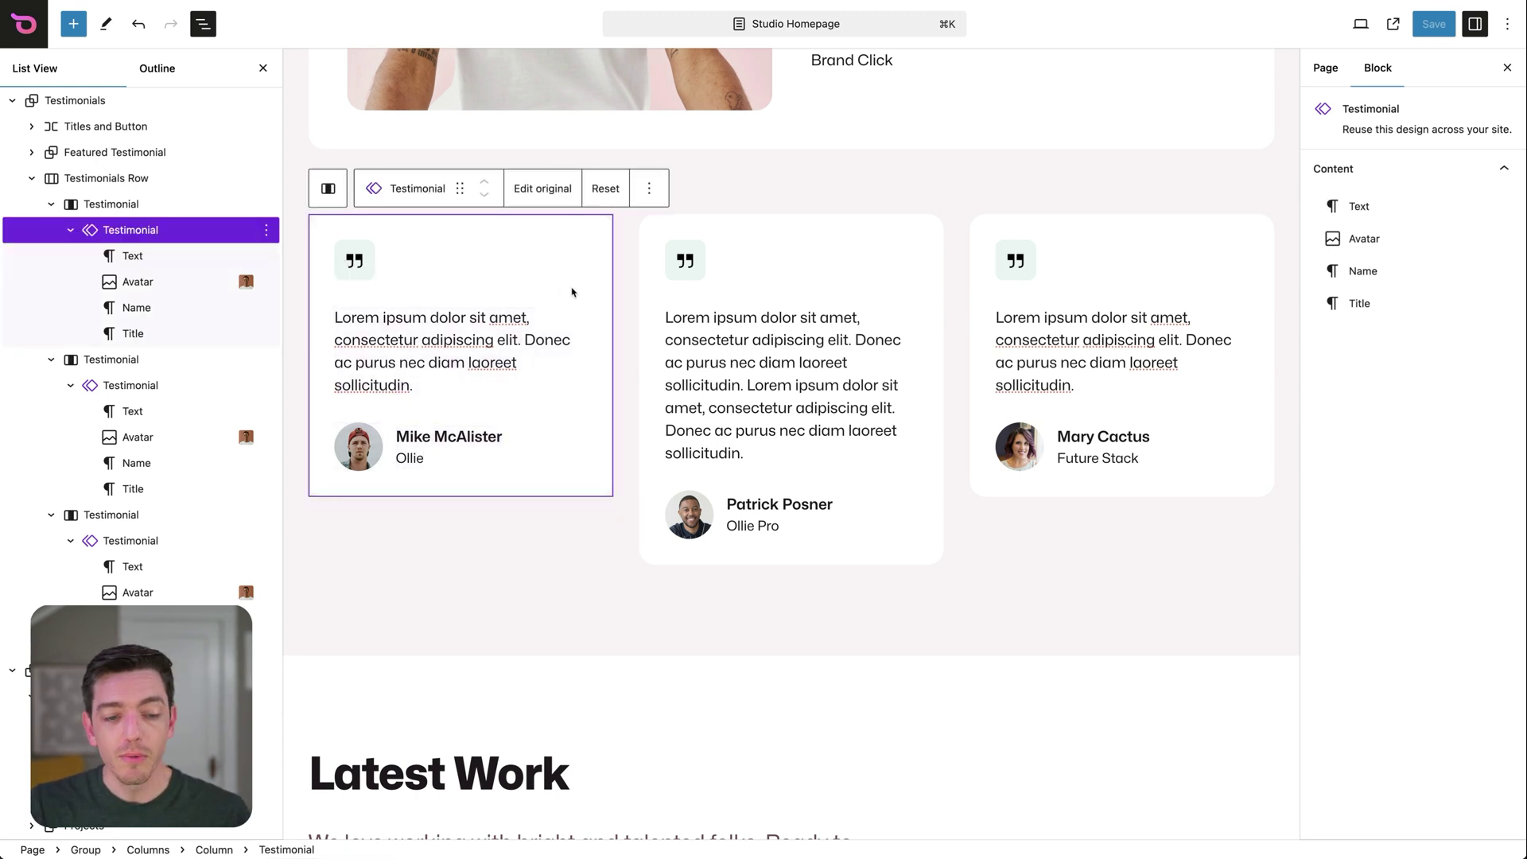
Edit the original Testimonial pattern and set its quote paragraph to the Small font size
{"action": "left_click", "coordinate": [552, 199]}
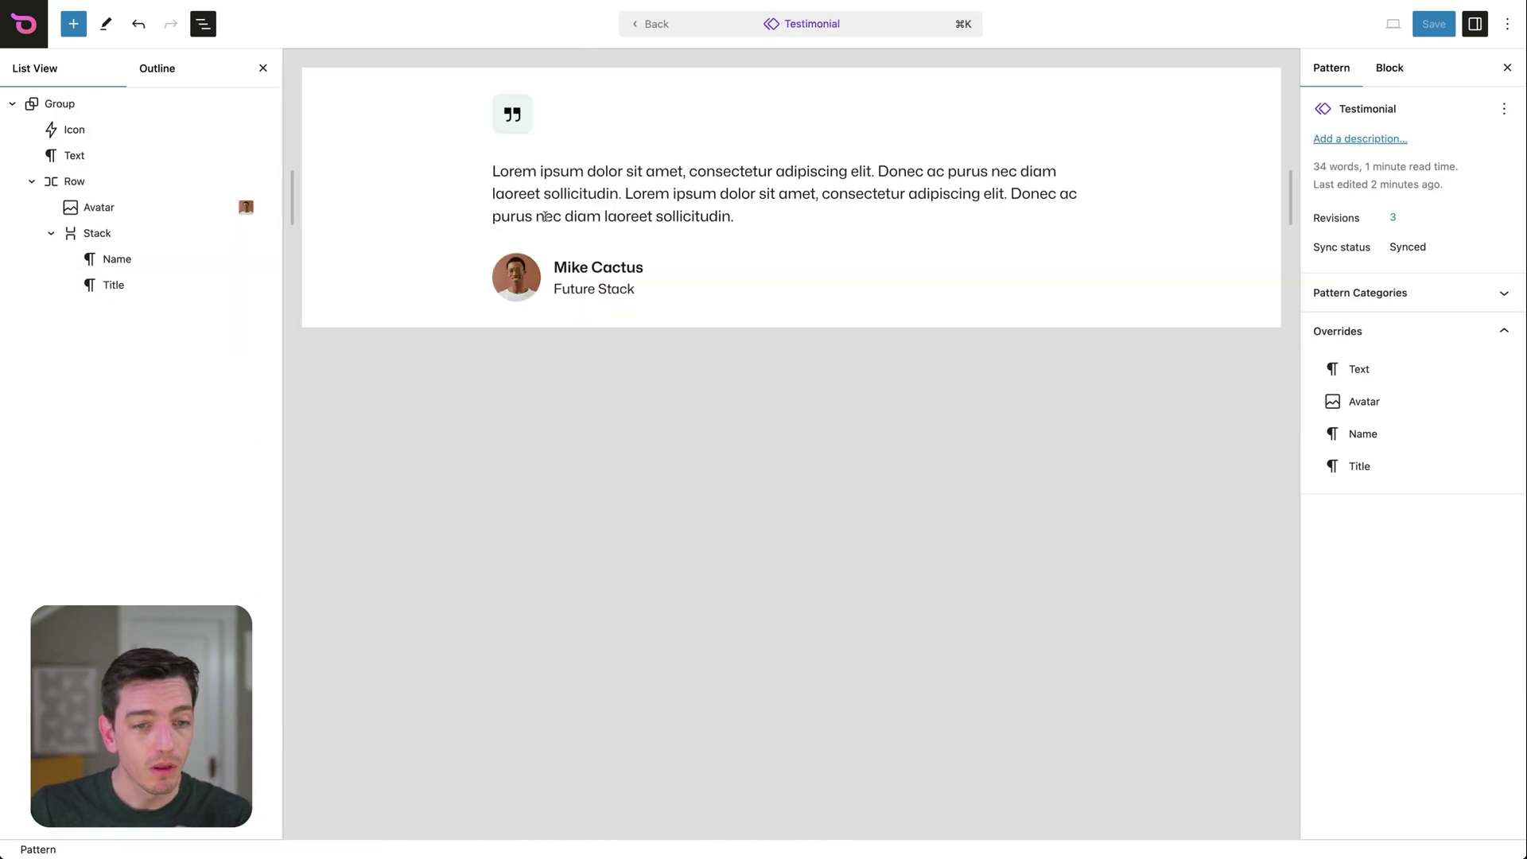
{"action": "left_click", "coordinate": [559, 193]}
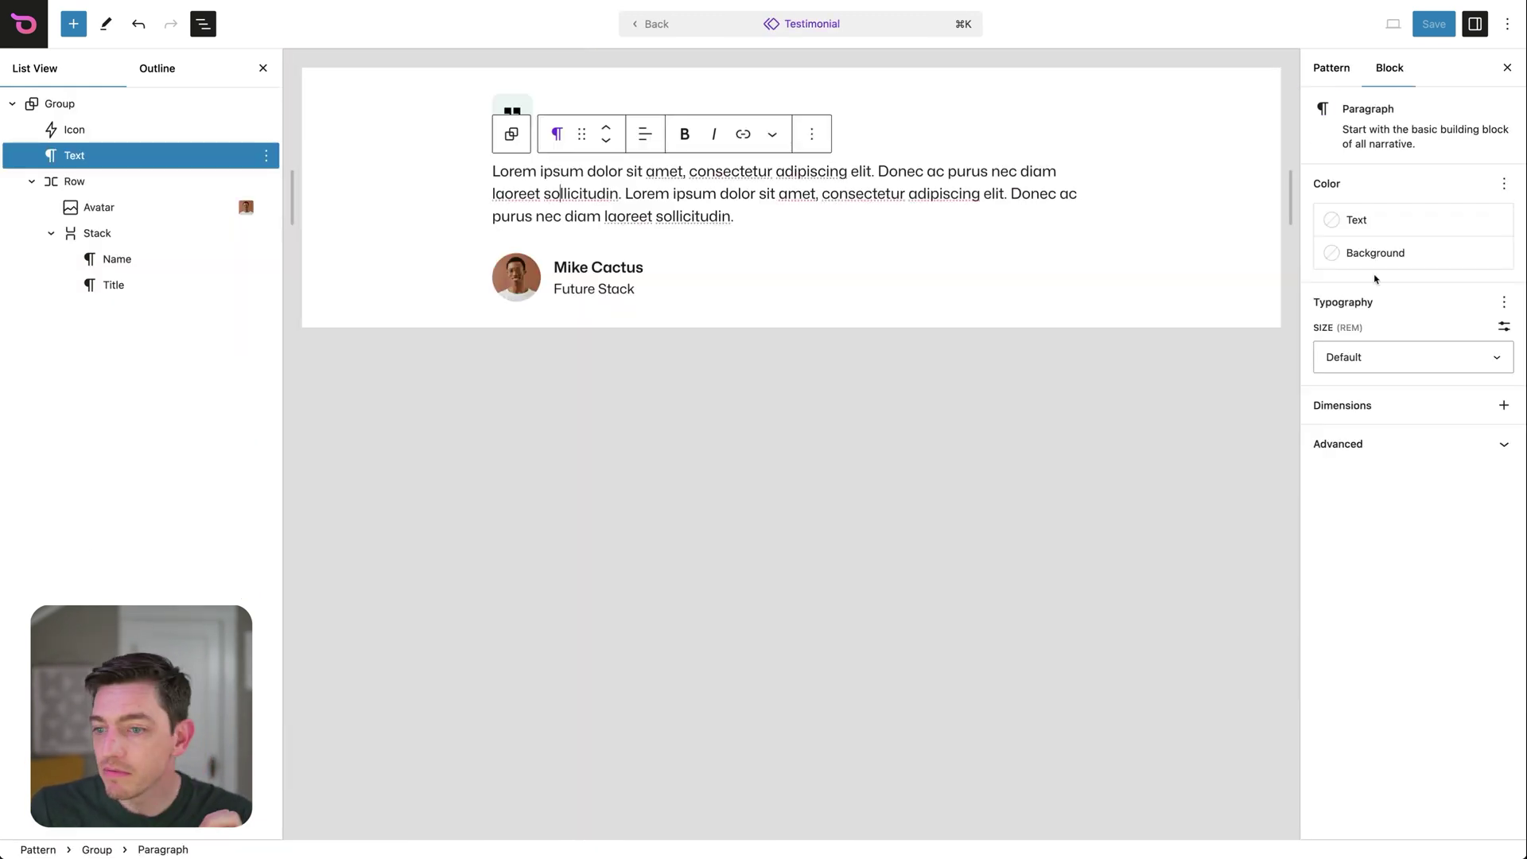
{"action": "left_click", "coordinate": [1374, 367]}
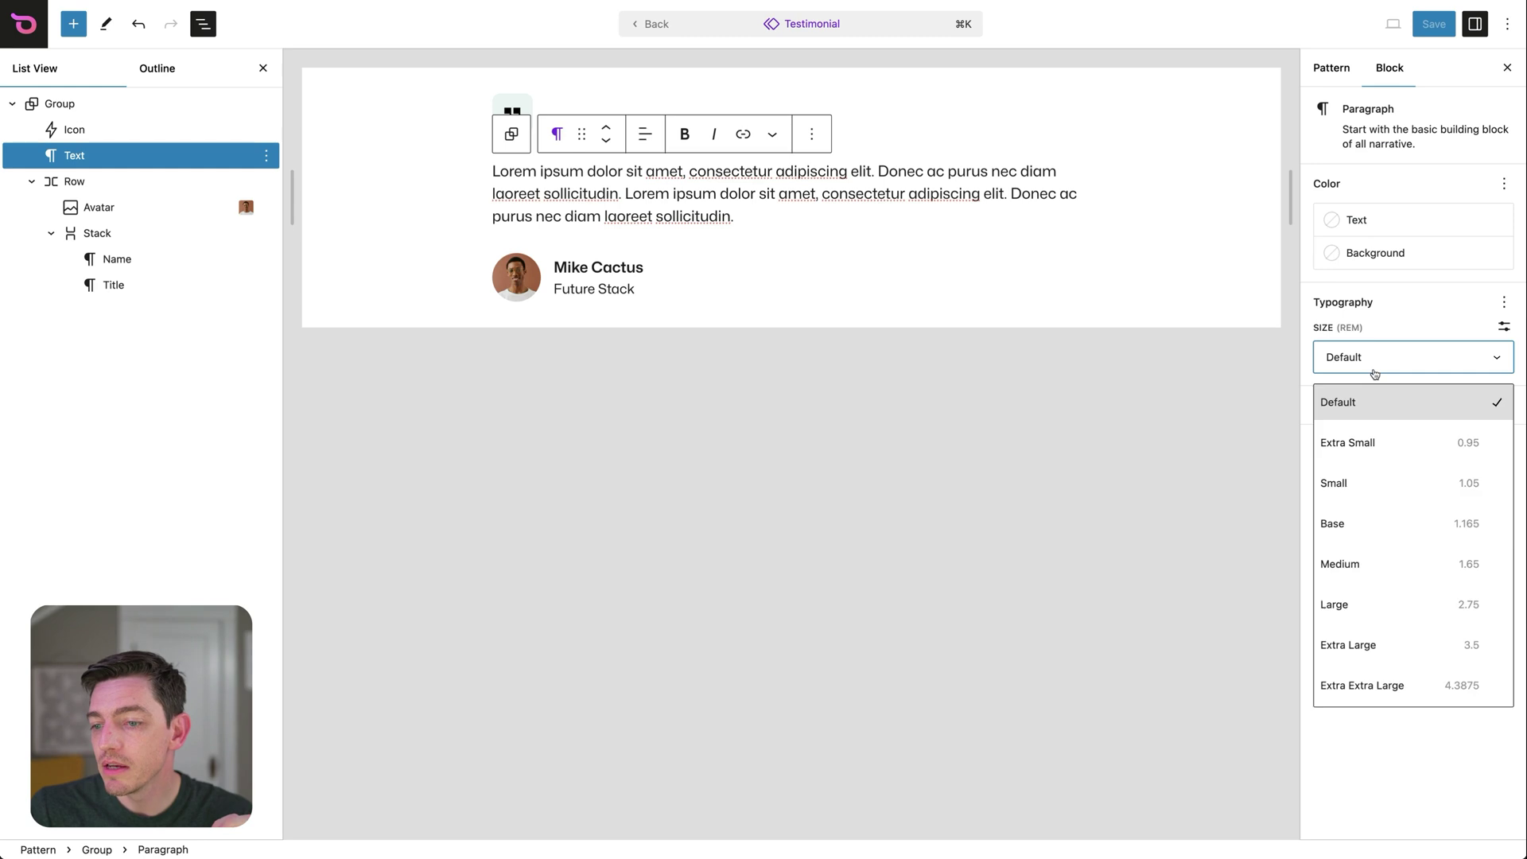
{"action": "left_click", "coordinate": [1406, 498]}
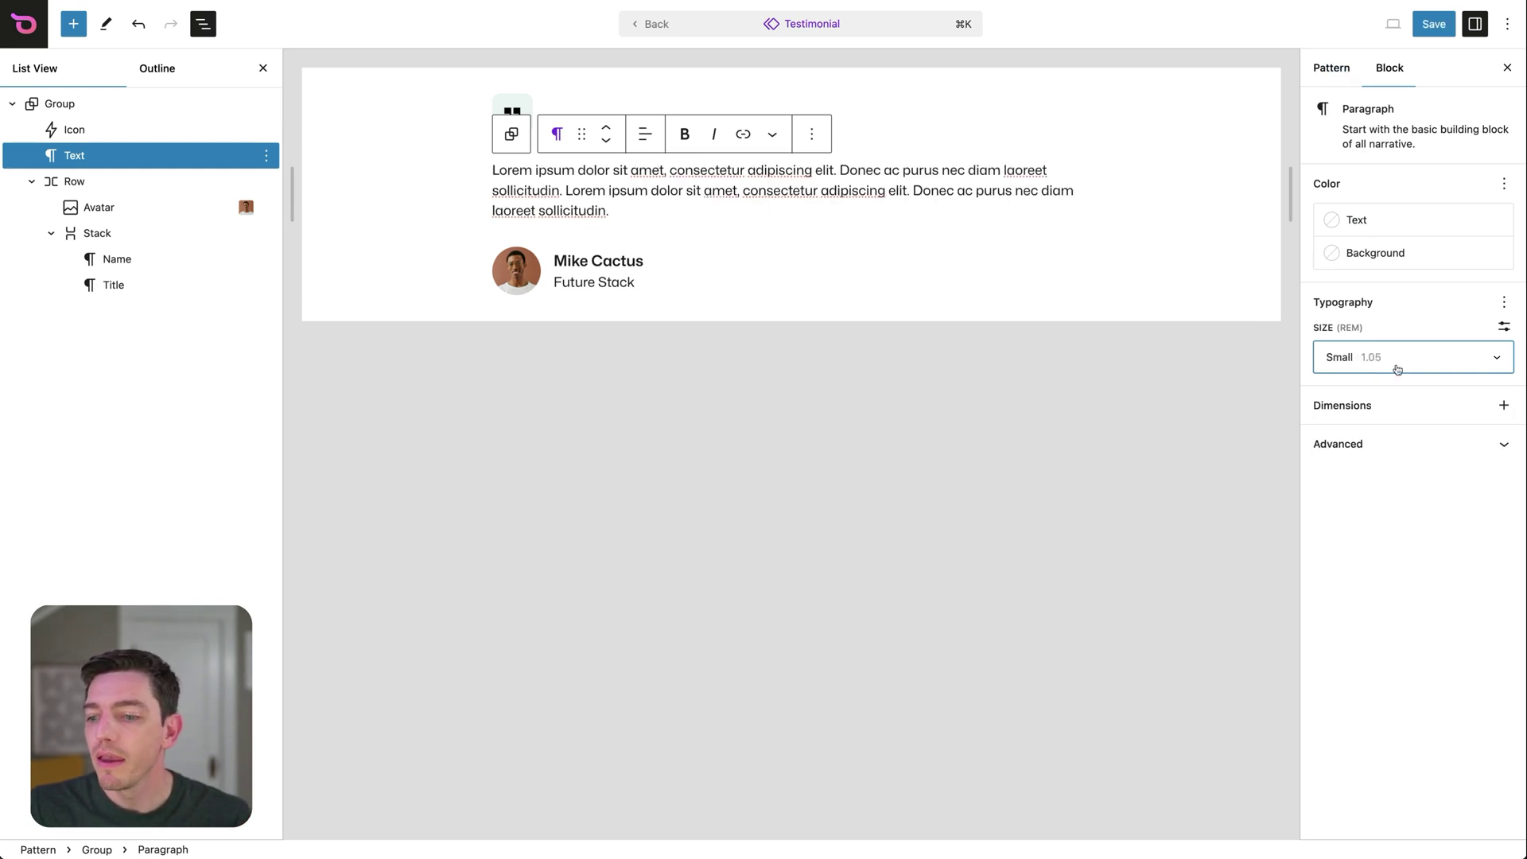
Give the pattern's outer Group the Box Shadow style, save the pattern, and return to the homepage
{"action": "left_click", "coordinate": [97, 107]}
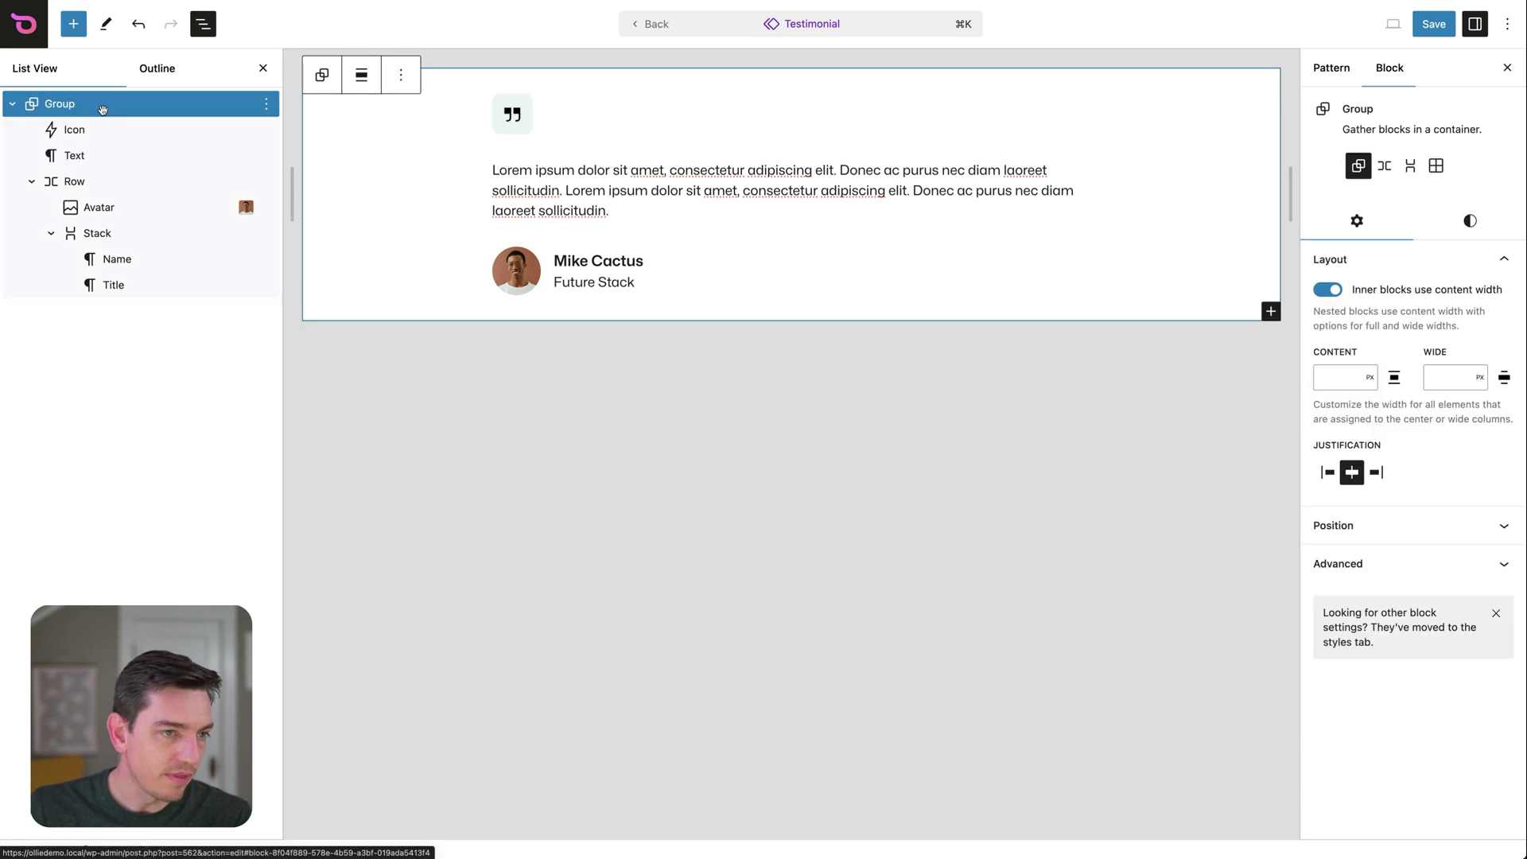
{"action": "left_click", "coordinate": [1496, 229]}
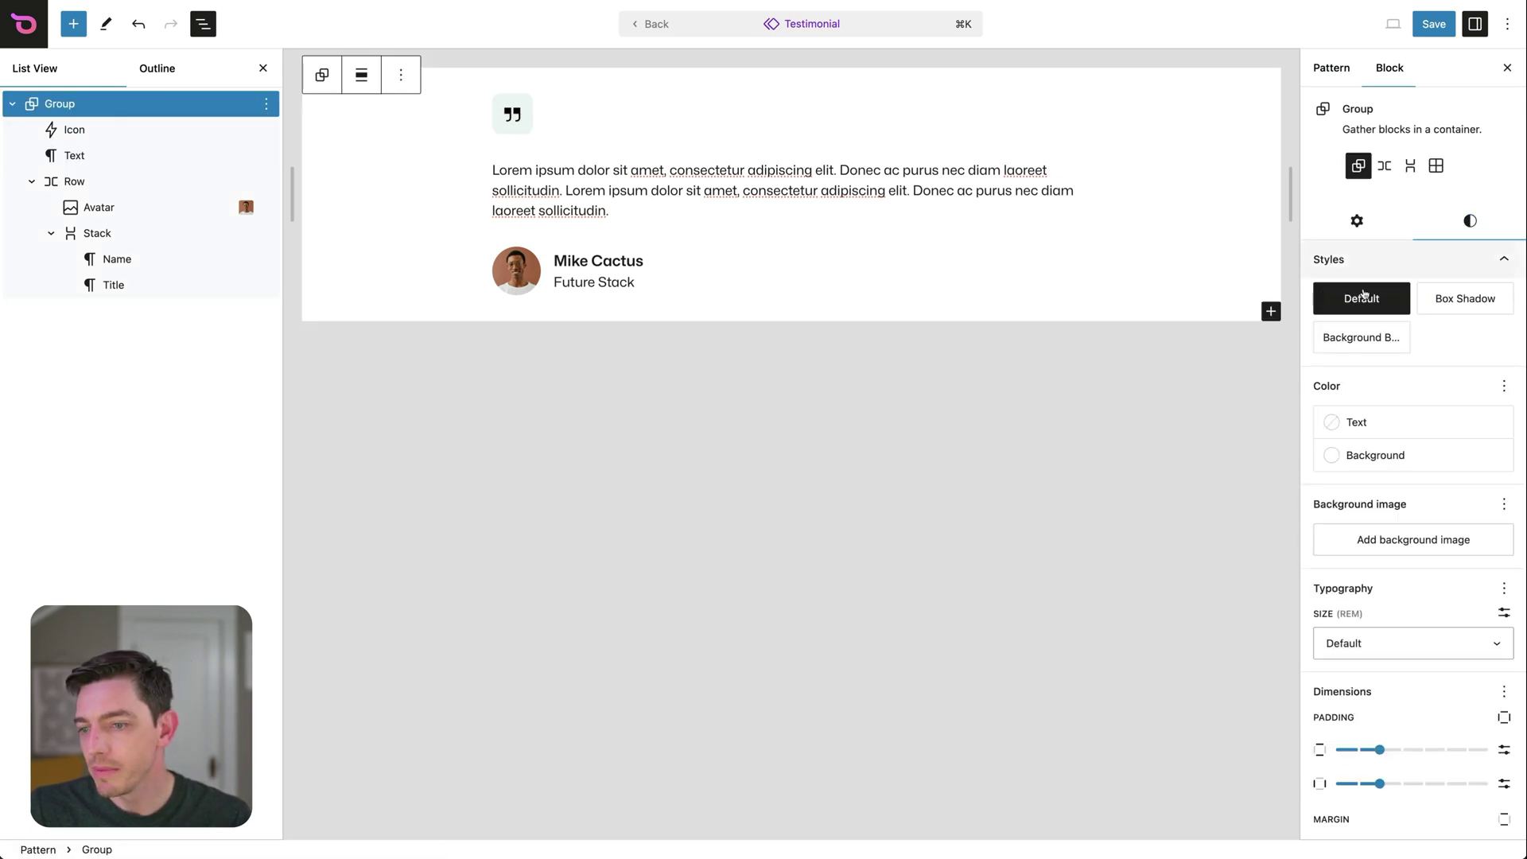
{"action": "left_click", "coordinate": [1472, 301]}
{"action": "left_click", "coordinate": [1434, 24]}
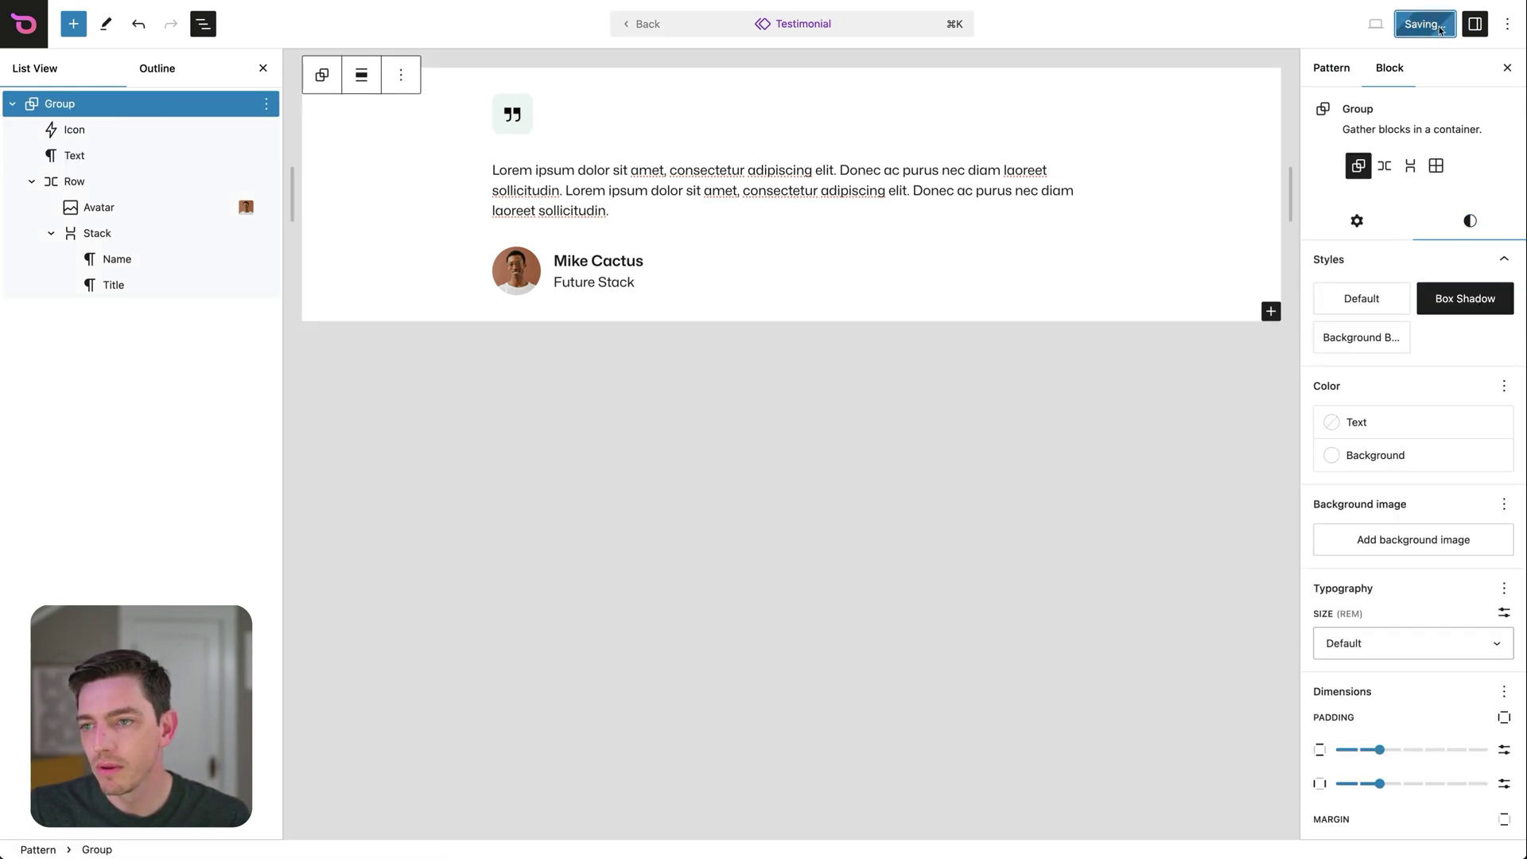
{"action": "left_click", "coordinate": [646, 26]}
Inspect the three restyled testimonial cards and their Testimonials Row, then save the Studio Homepage
{"action": "scroll", "coordinate": [777, 269], "scroll_direction": "down", "scroll_amount": 10}
{"action": "scroll", "coordinate": [749, 266], "scroll_direction": "down", "scroll_amount": 20}
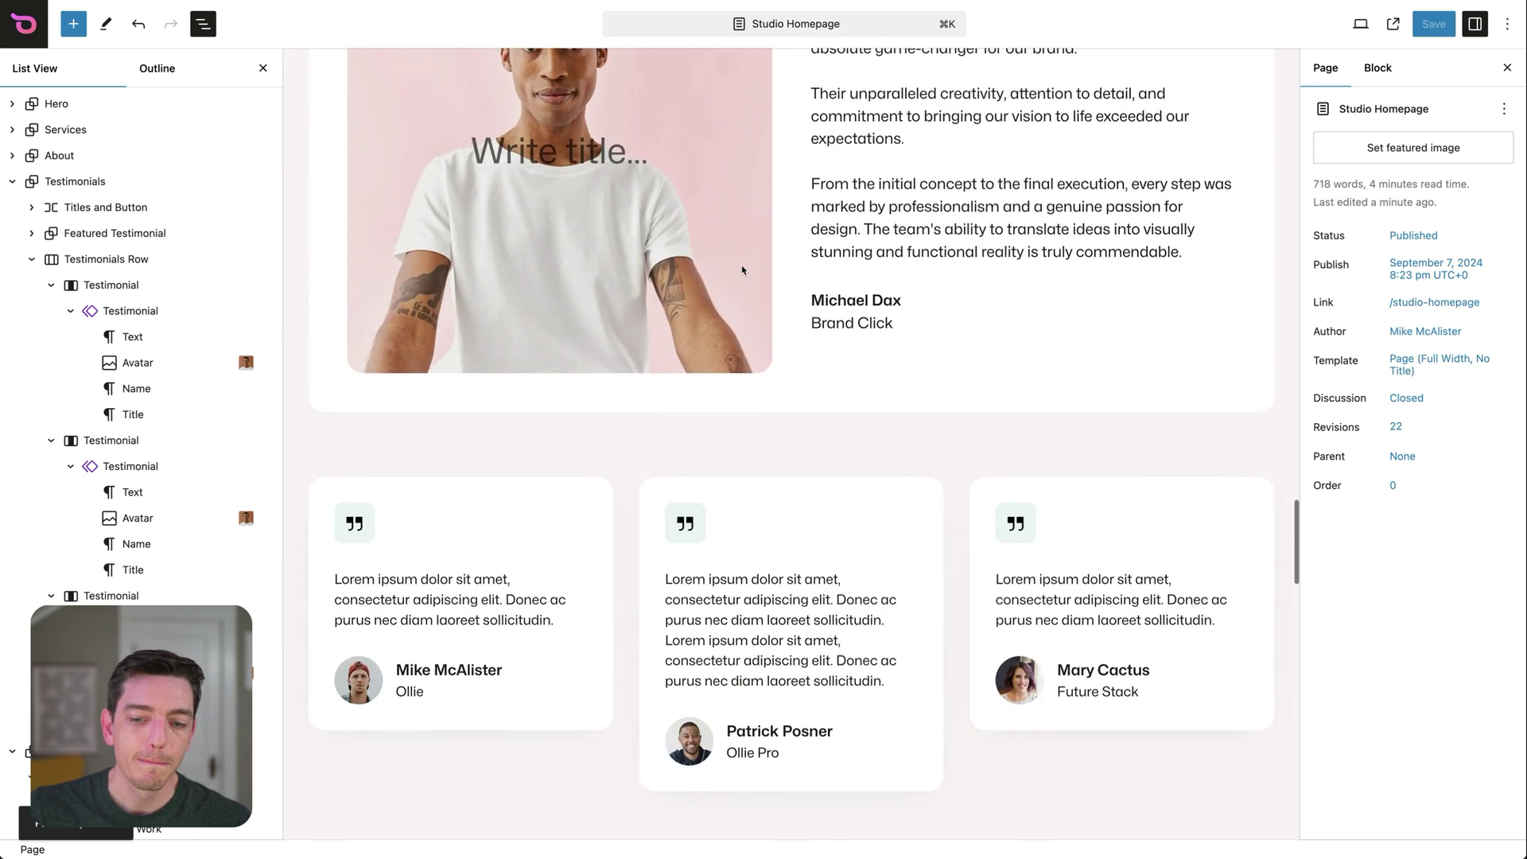
{"action": "scroll", "coordinate": [741, 266], "scroll_direction": "down", "scroll_amount": 5}
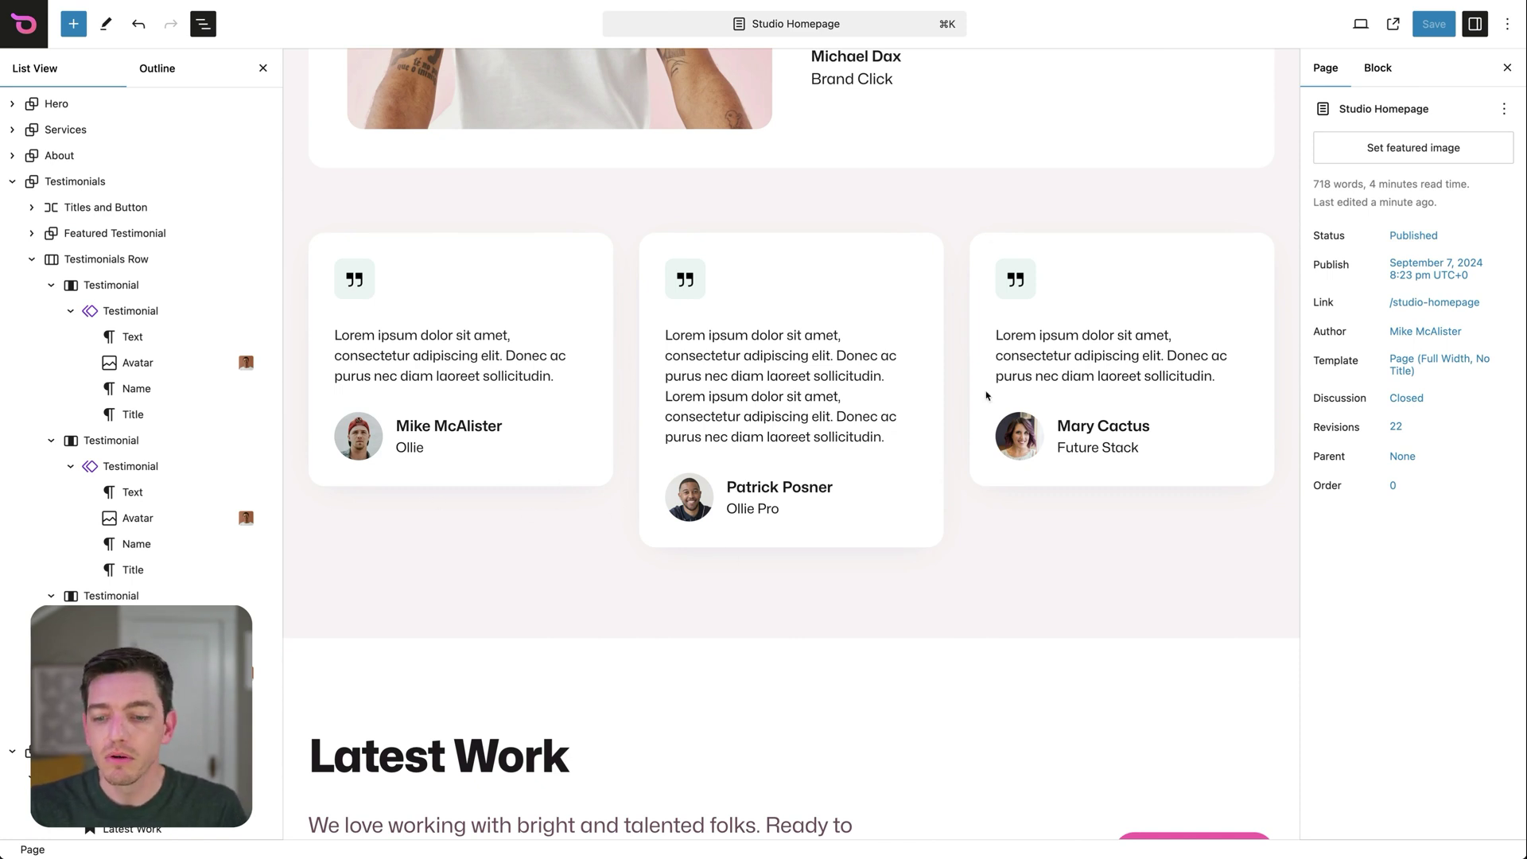
{"action": "left_click", "coordinate": [996, 338]}
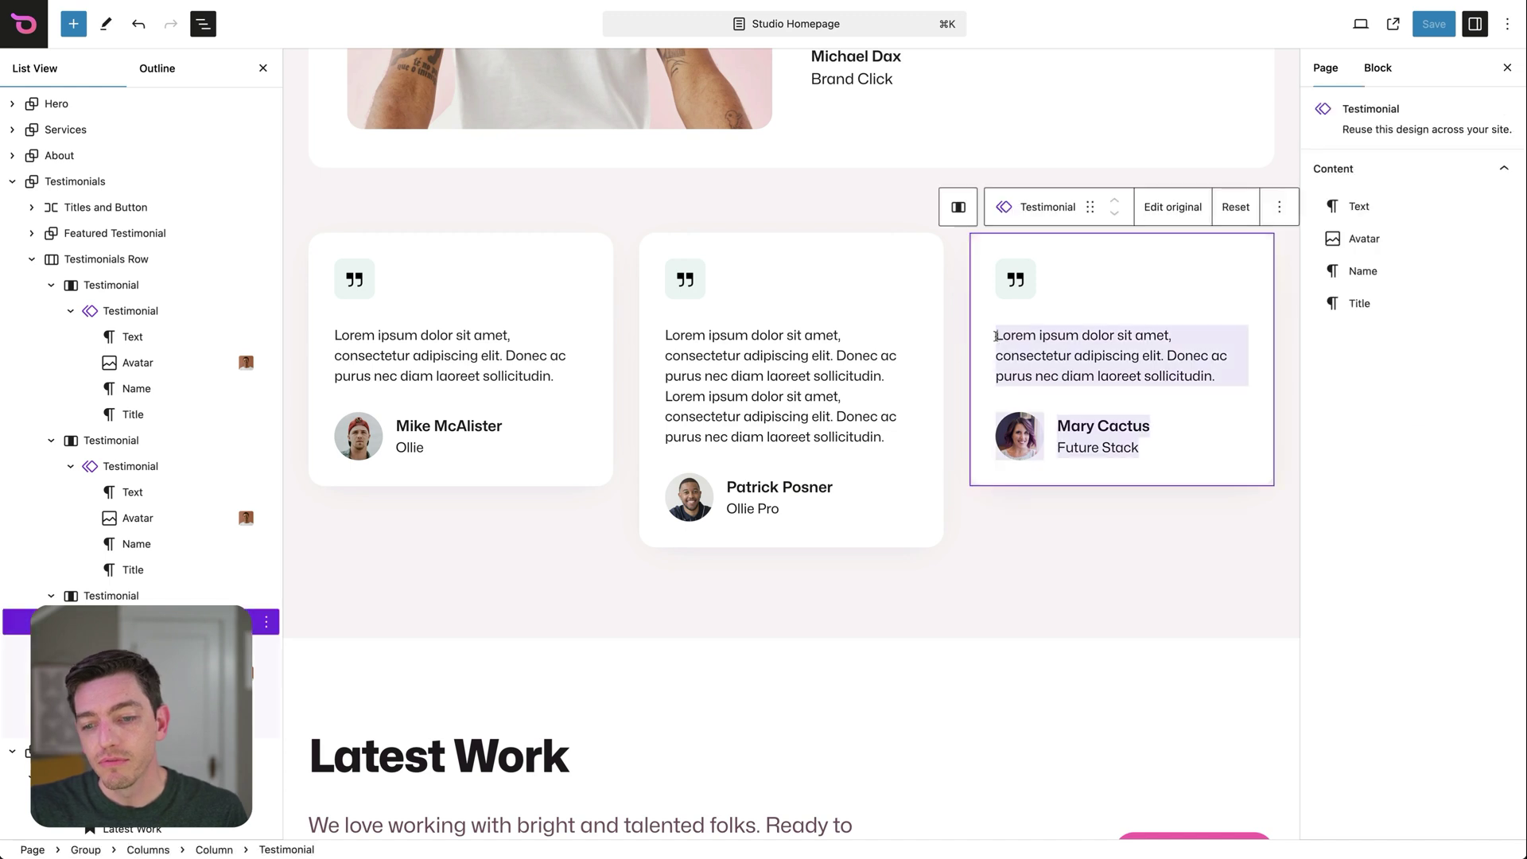
{"action": "left_click", "coordinate": [957, 389]}
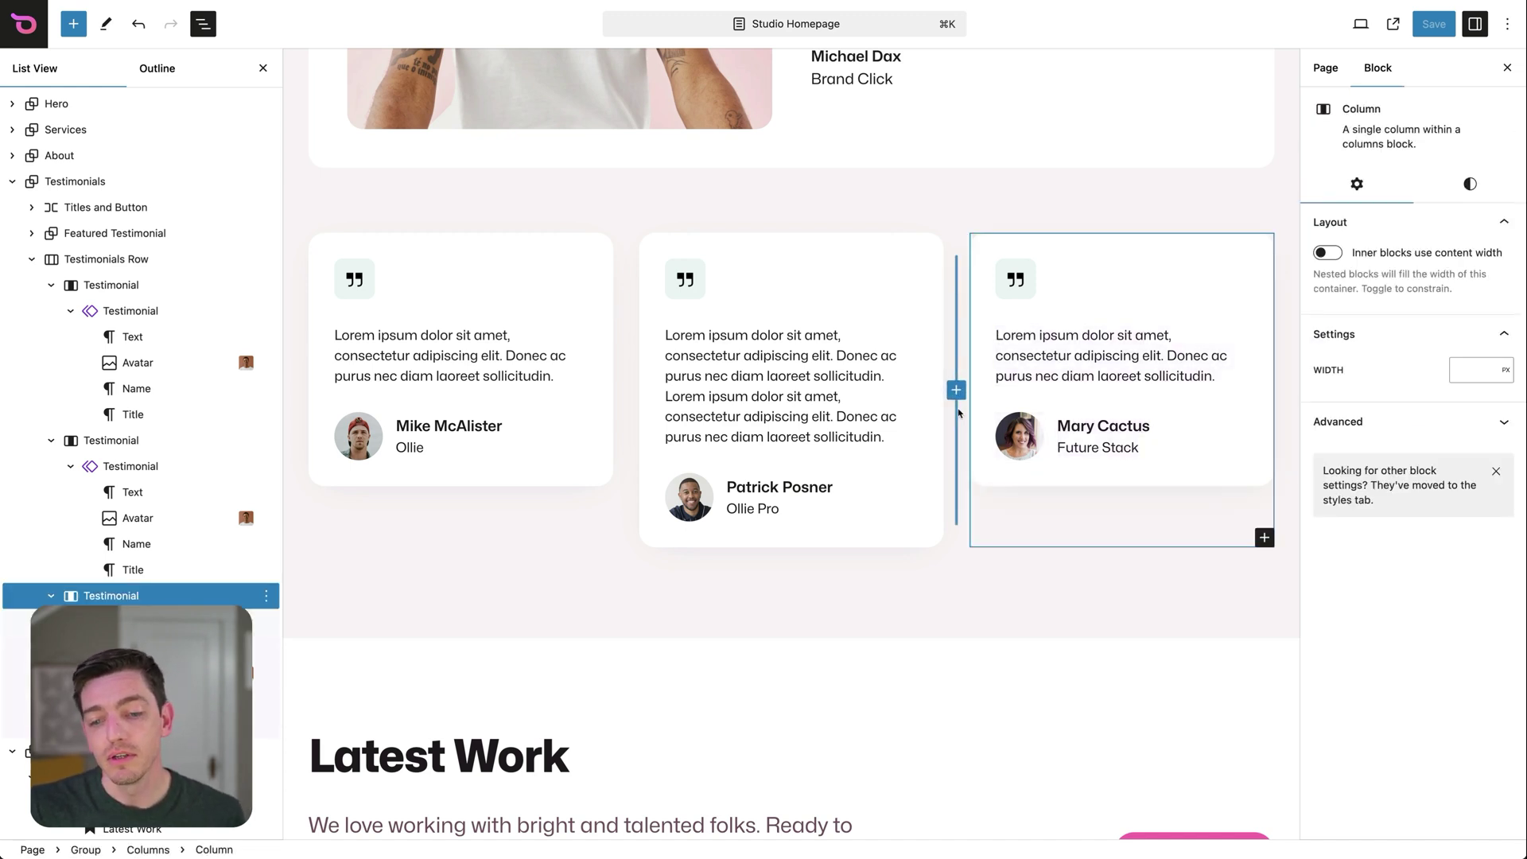
{"action": "left_click", "coordinate": [877, 579]}
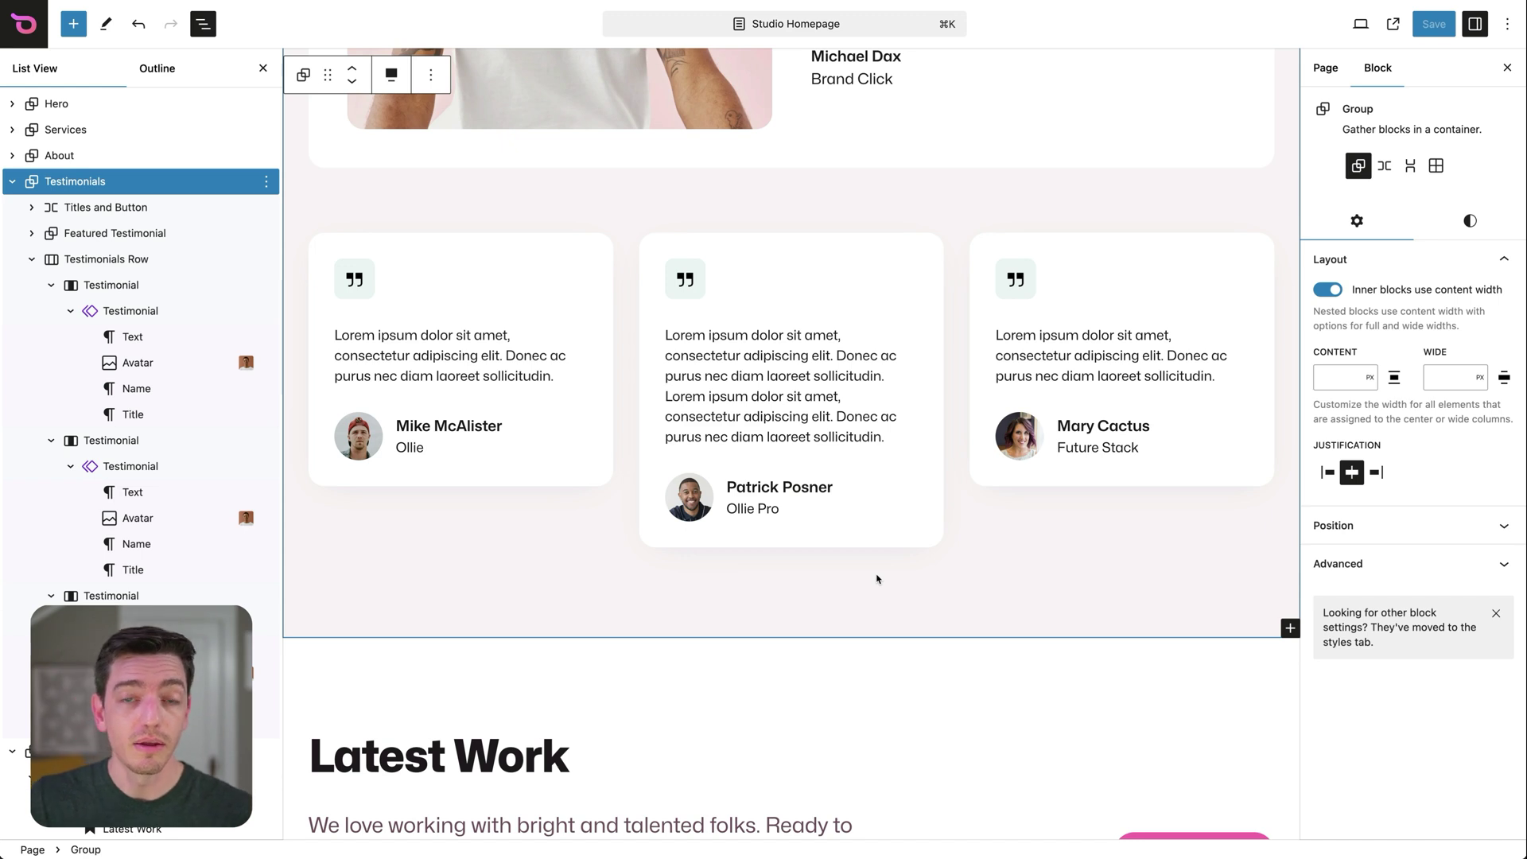
{"action": "left_click", "coordinate": [131, 311]}
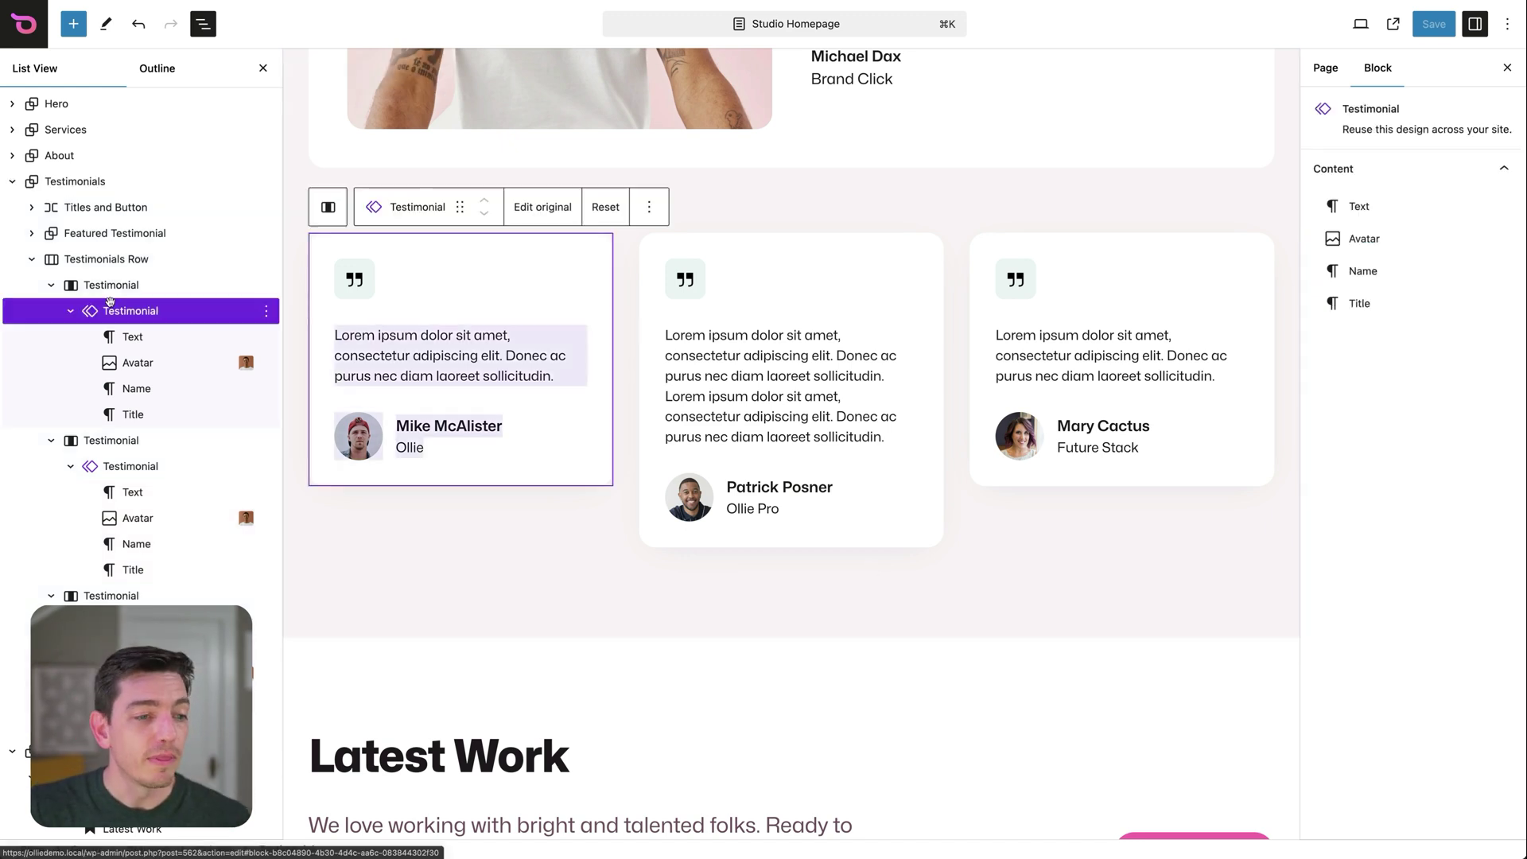
{"action": "left_click", "coordinate": [125, 258]}
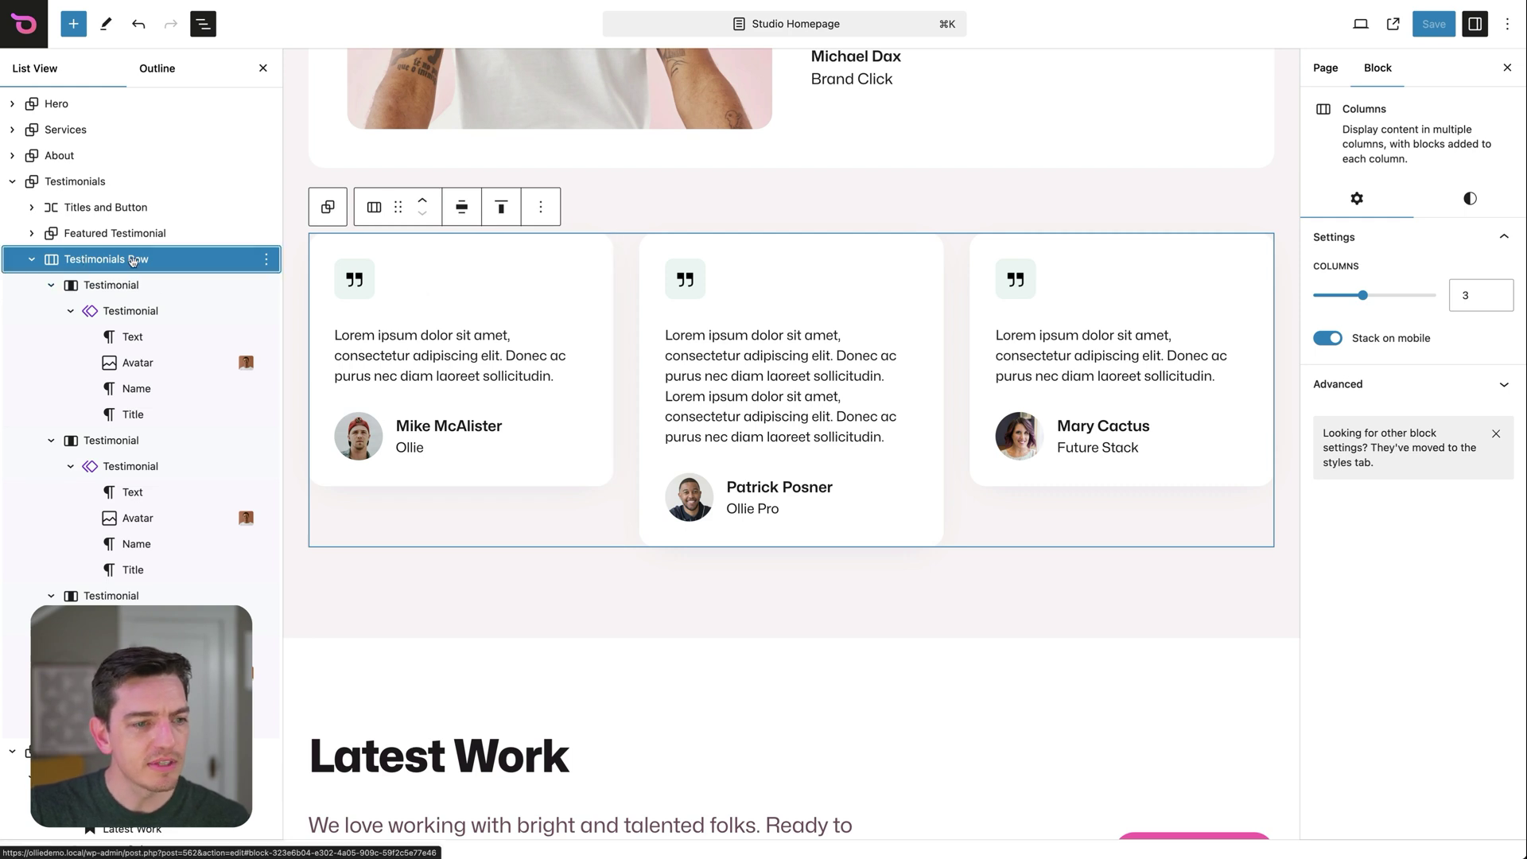
{"action": "left_click", "coordinate": [1434, 24]}
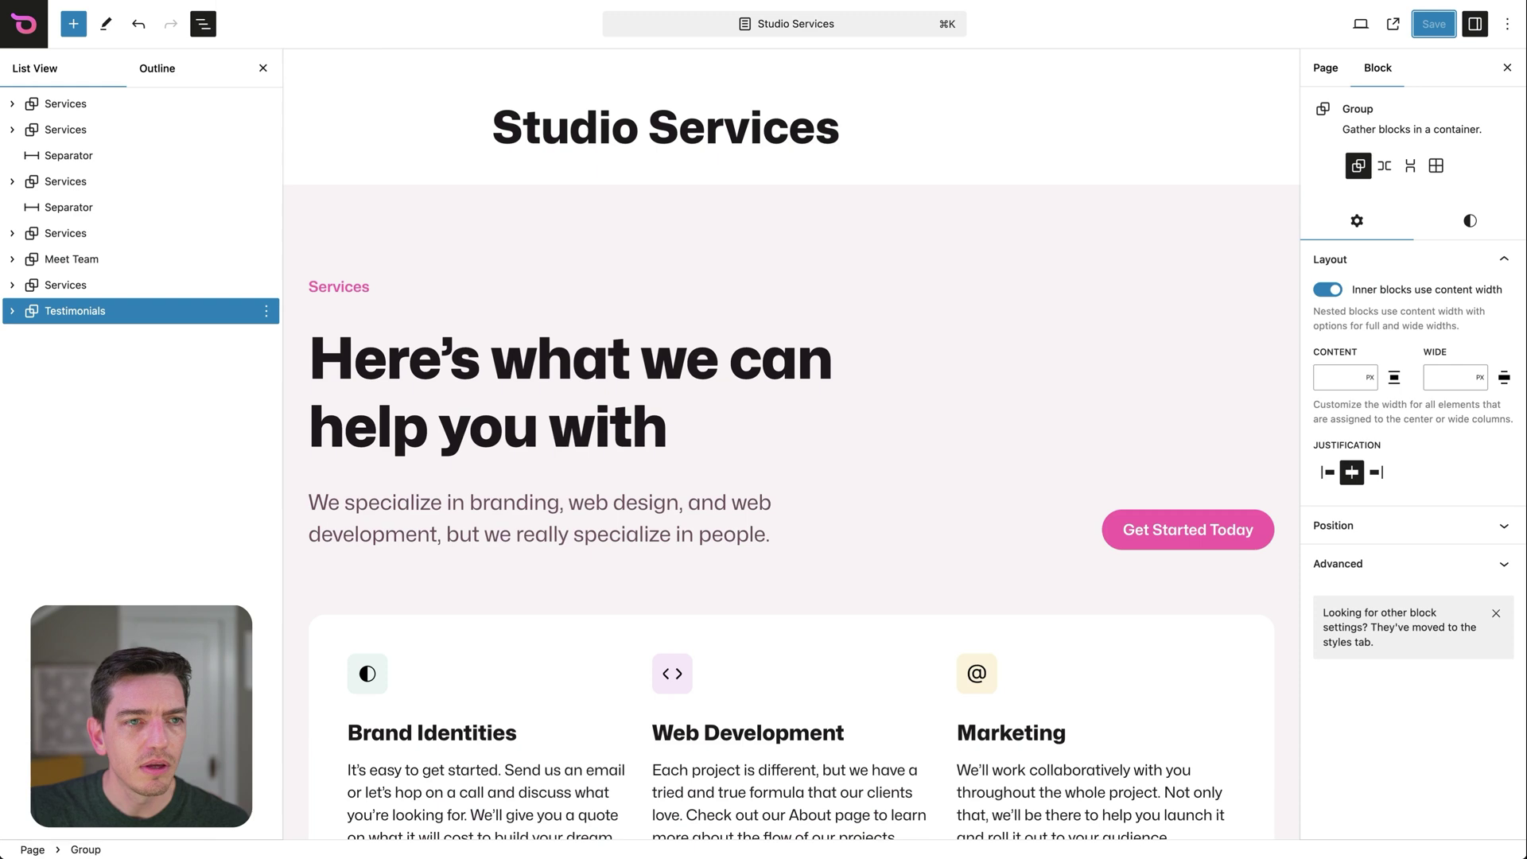
Expand the Testimonials Row in List View and select the first card's synced Testimonial pattern
{"action": "scroll", "coordinate": [573, 299], "scroll_direction": "down", "scroll_amount": 15}
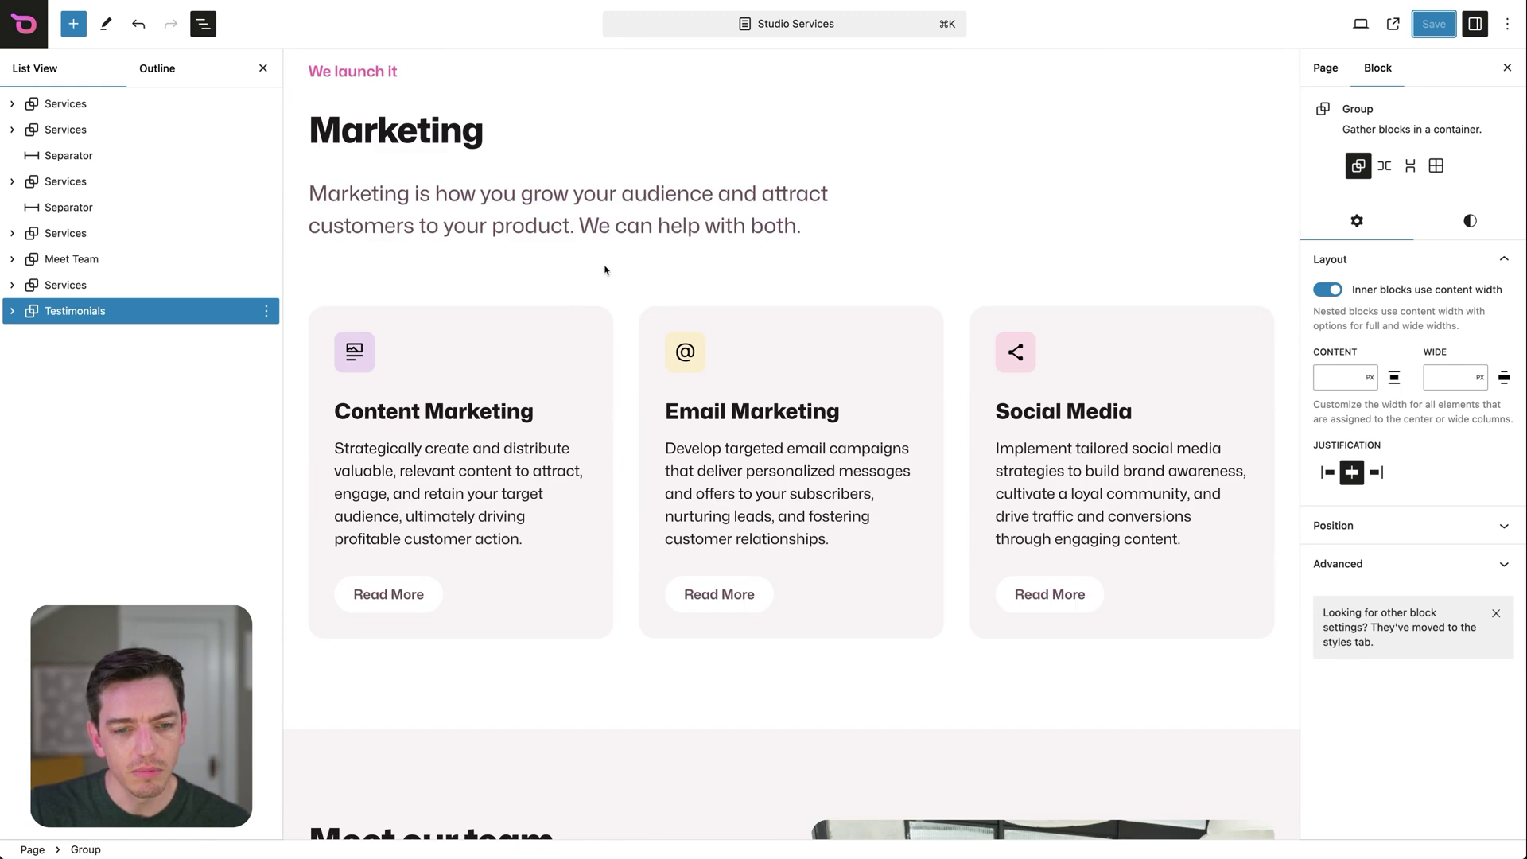
{"action": "scroll", "coordinate": [606, 270], "scroll_direction": "down", "scroll_amount": 15}
{"action": "scroll", "coordinate": [692, 434], "scroll_direction": "down", "scroll_amount": 10}
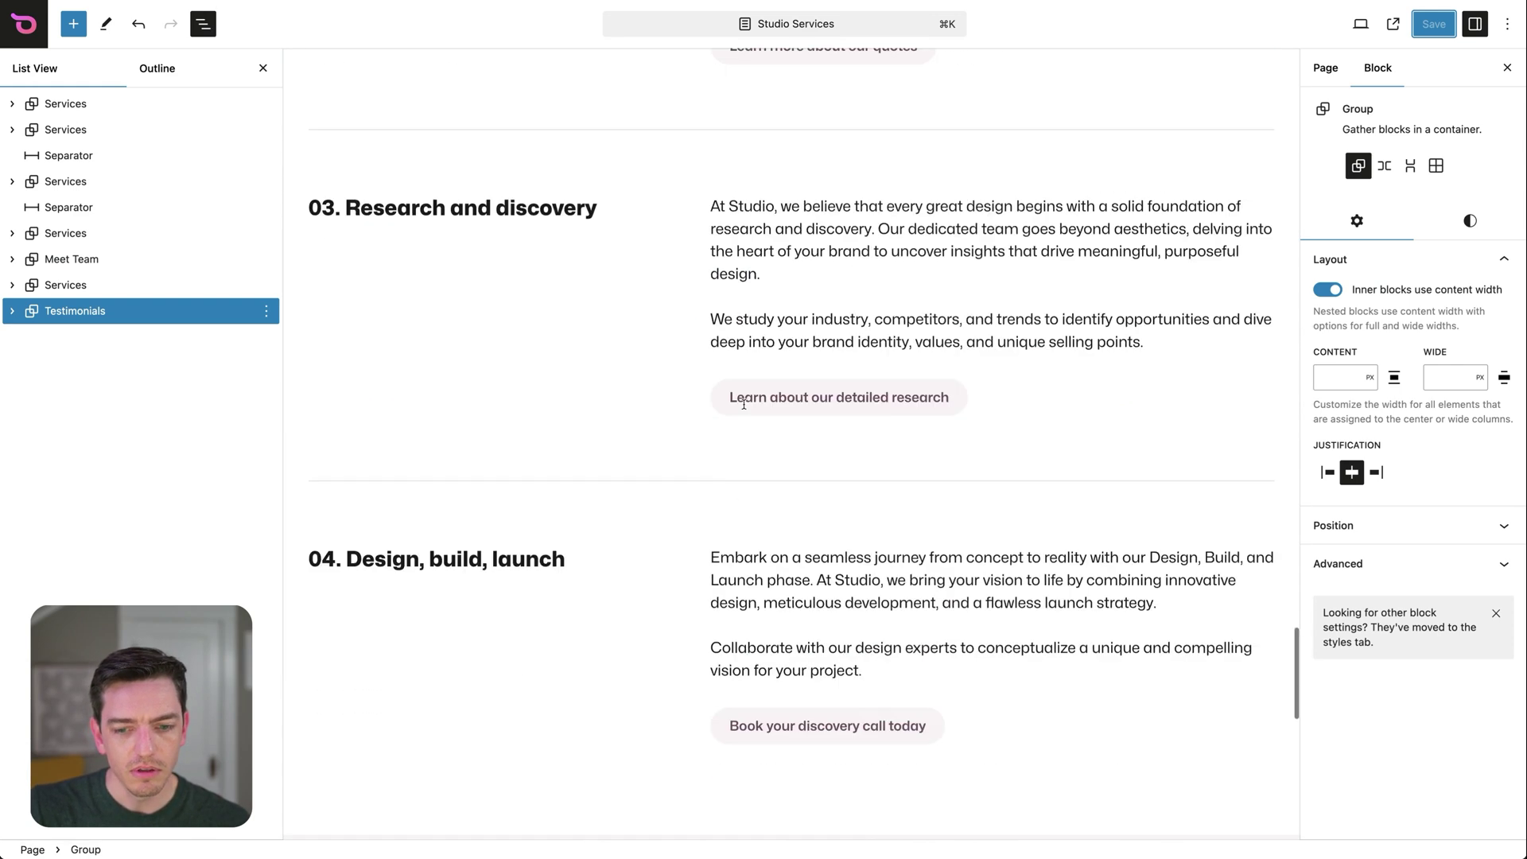
{"action": "left_click", "coordinate": [572, 434]}
{"action": "left_click", "coordinate": [118, 363]}
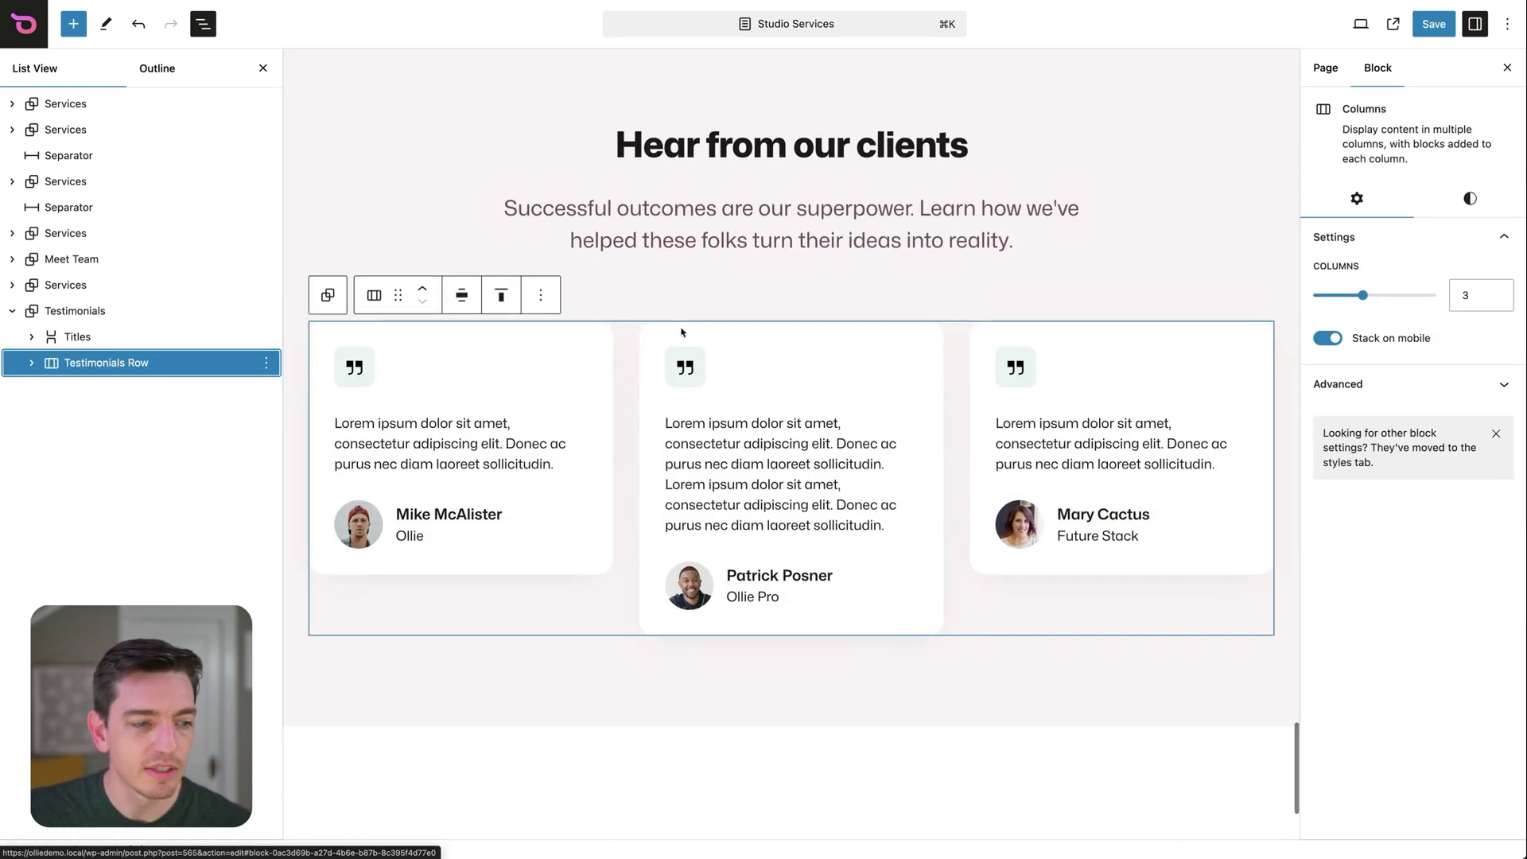
{"action": "left_click", "coordinate": [30, 365]}
{"action": "left_click", "coordinate": [50, 388]}
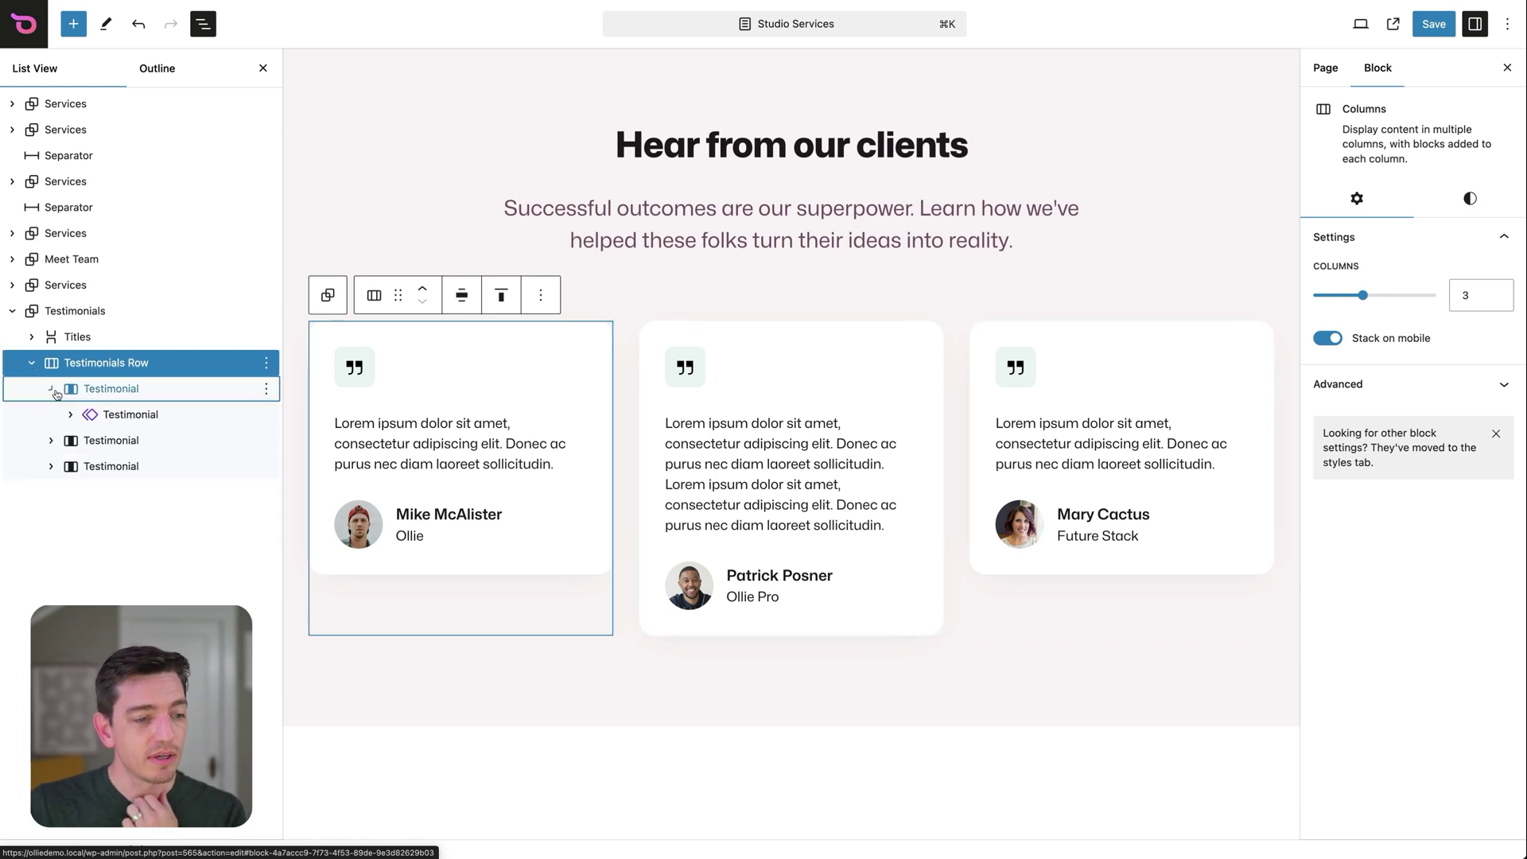
{"action": "left_click", "coordinate": [372, 439]}
Edit the first card's quote text, undoing a replacement and pasting a copy of the Lorem paragraph
{"action": "left_click", "coordinate": [420, 443]}
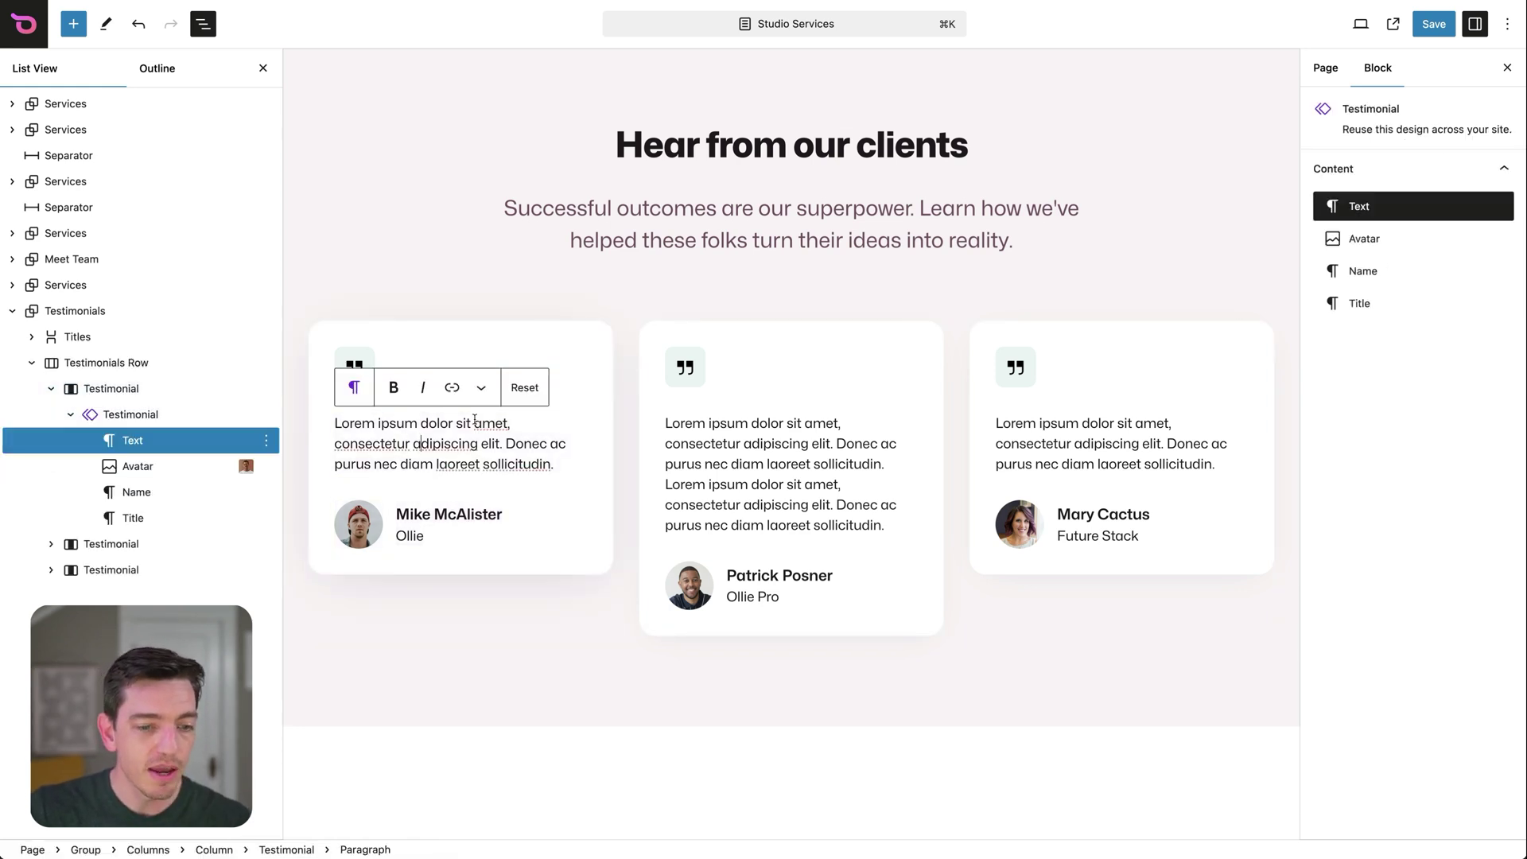
{"action": "key", "text": "ctrl+a"}
{"action": "type", "text": "I"}
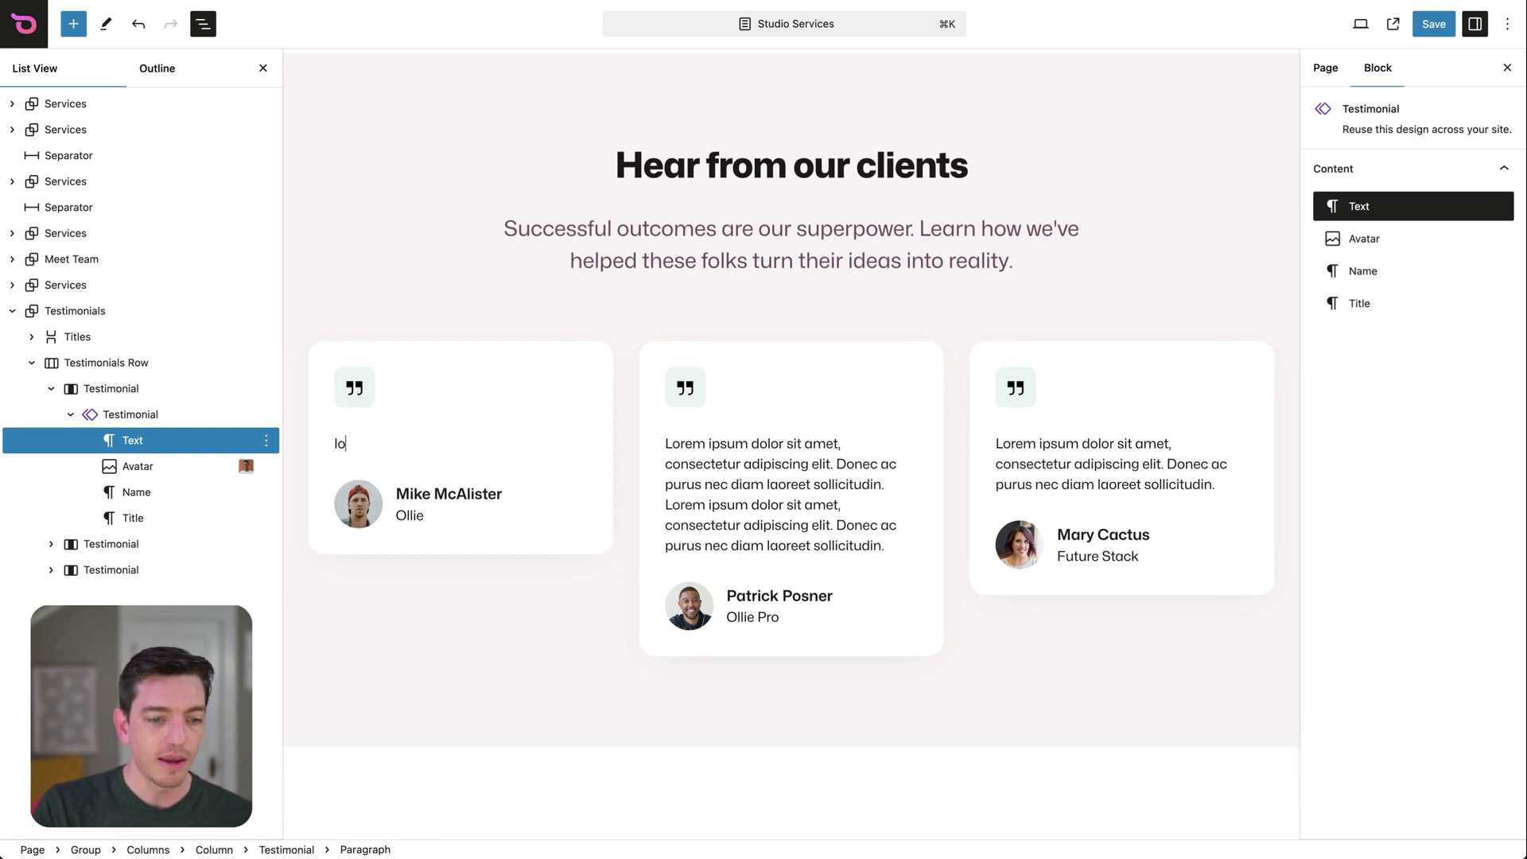
{"action": "key", "text": "ctrl+z"}
{"action": "type", "text": "Lorem ipsum dolor sit amet, consectetur adipiscing elit. Donec ac purus nec diam laoreet sollicitudin."}
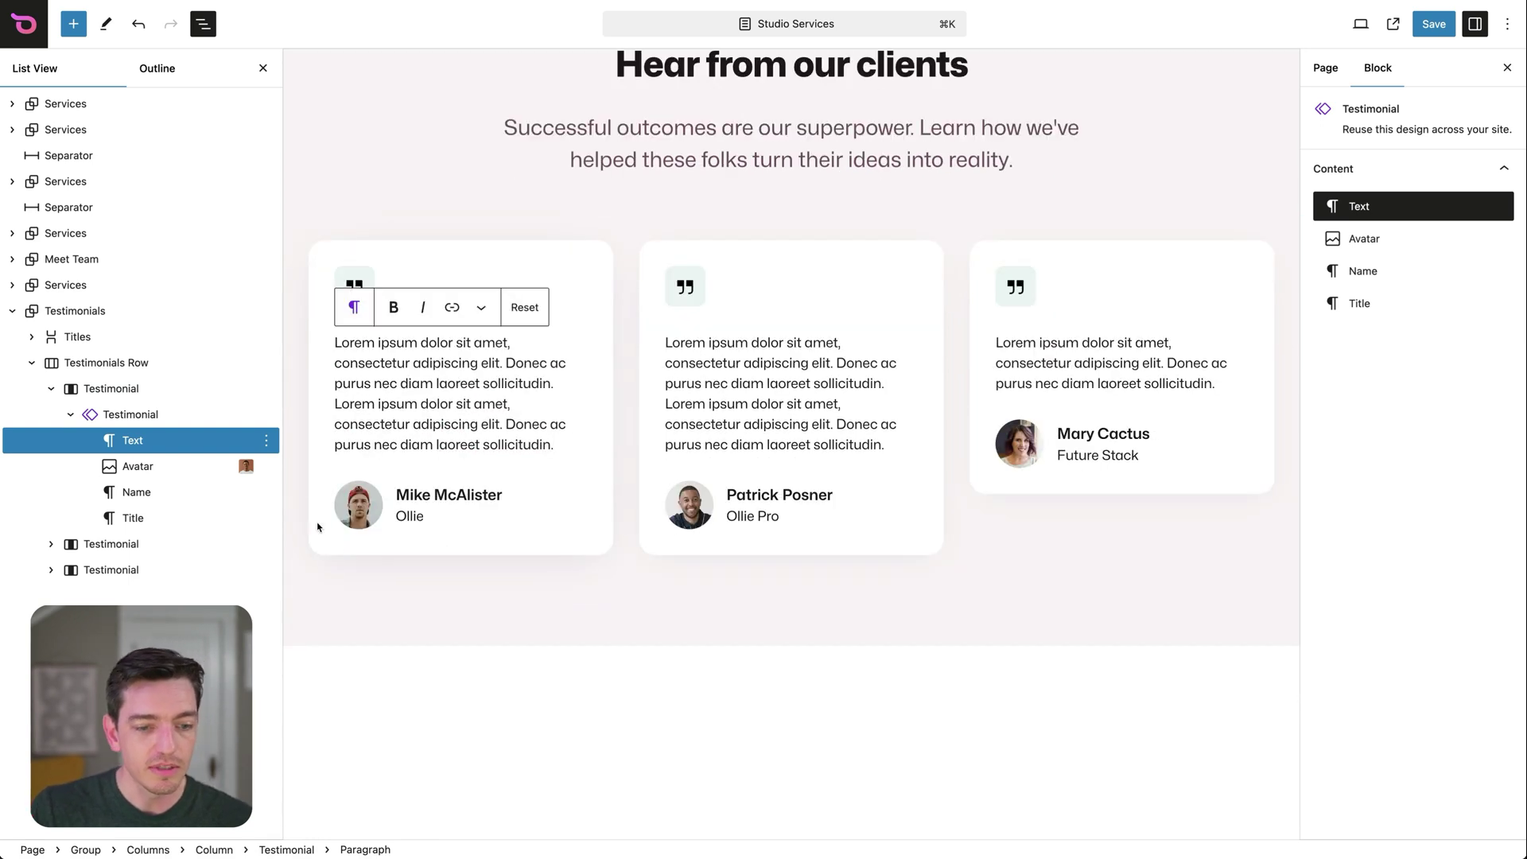
Replace the first card's avatar with the curly-haired woman's photo from the Media Library
{"action": "left_click", "coordinate": [354, 518]}
{"action": "left_click", "coordinate": [443, 455]}
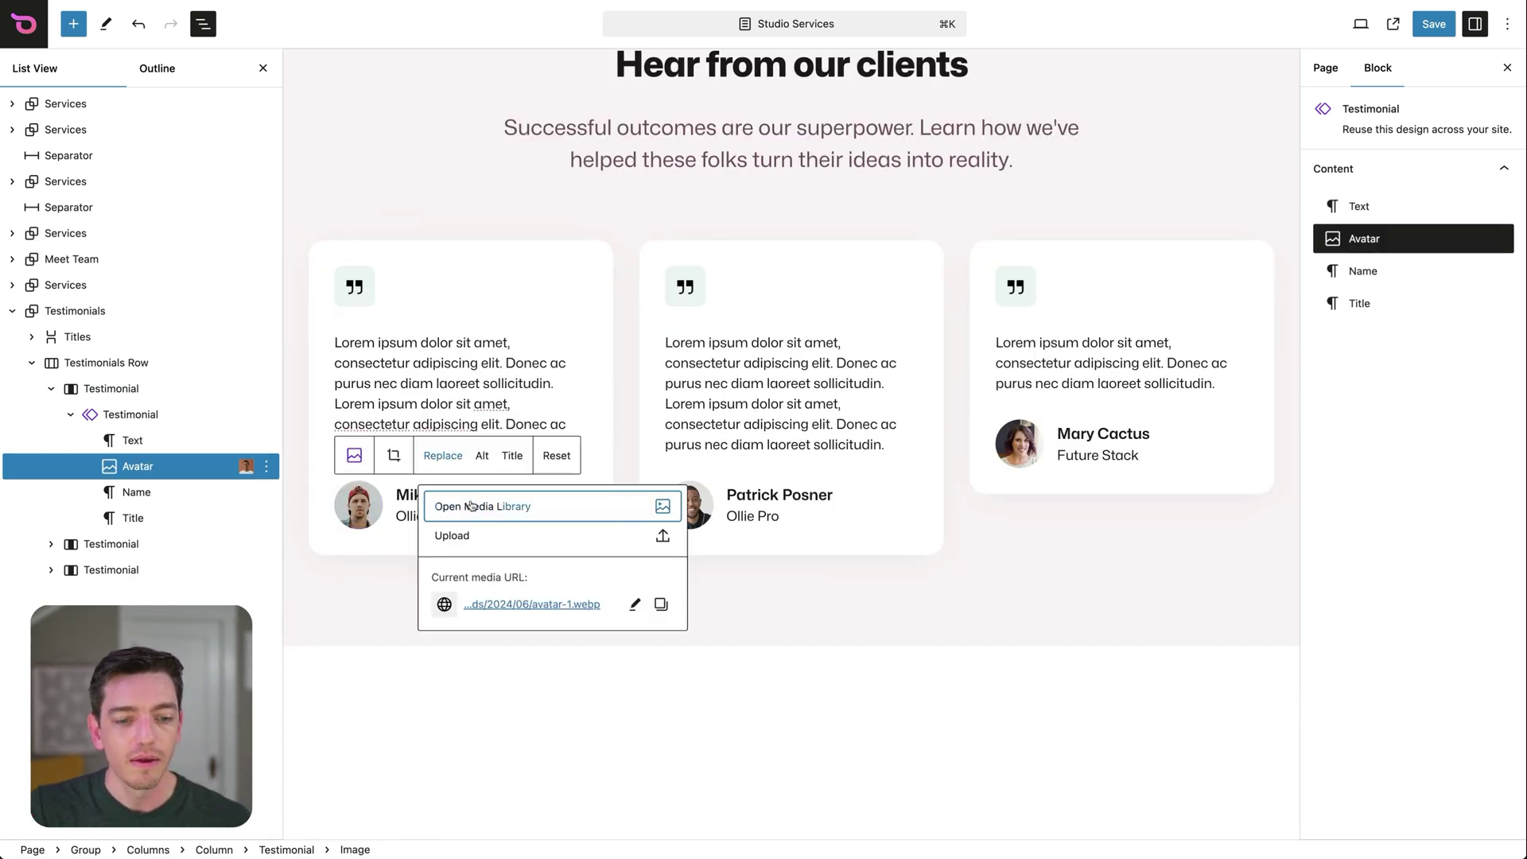
{"action": "left_click", "coordinate": [477, 502]}
{"action": "left_click", "coordinate": [1207, 230]}
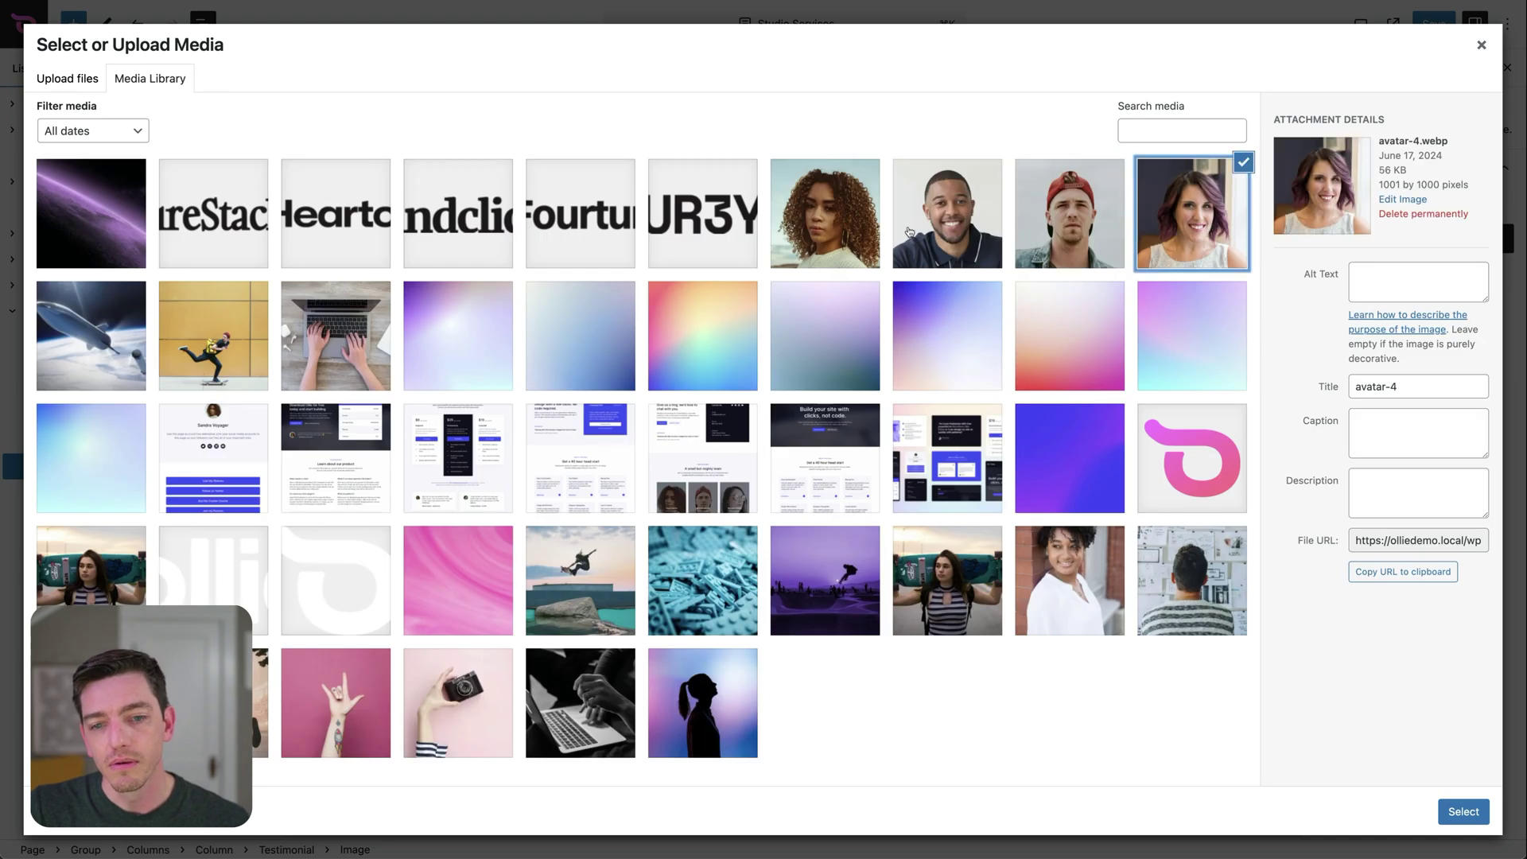
{"action": "left_click", "coordinate": [862, 234]}
{"action": "left_click", "coordinate": [1463, 812]}
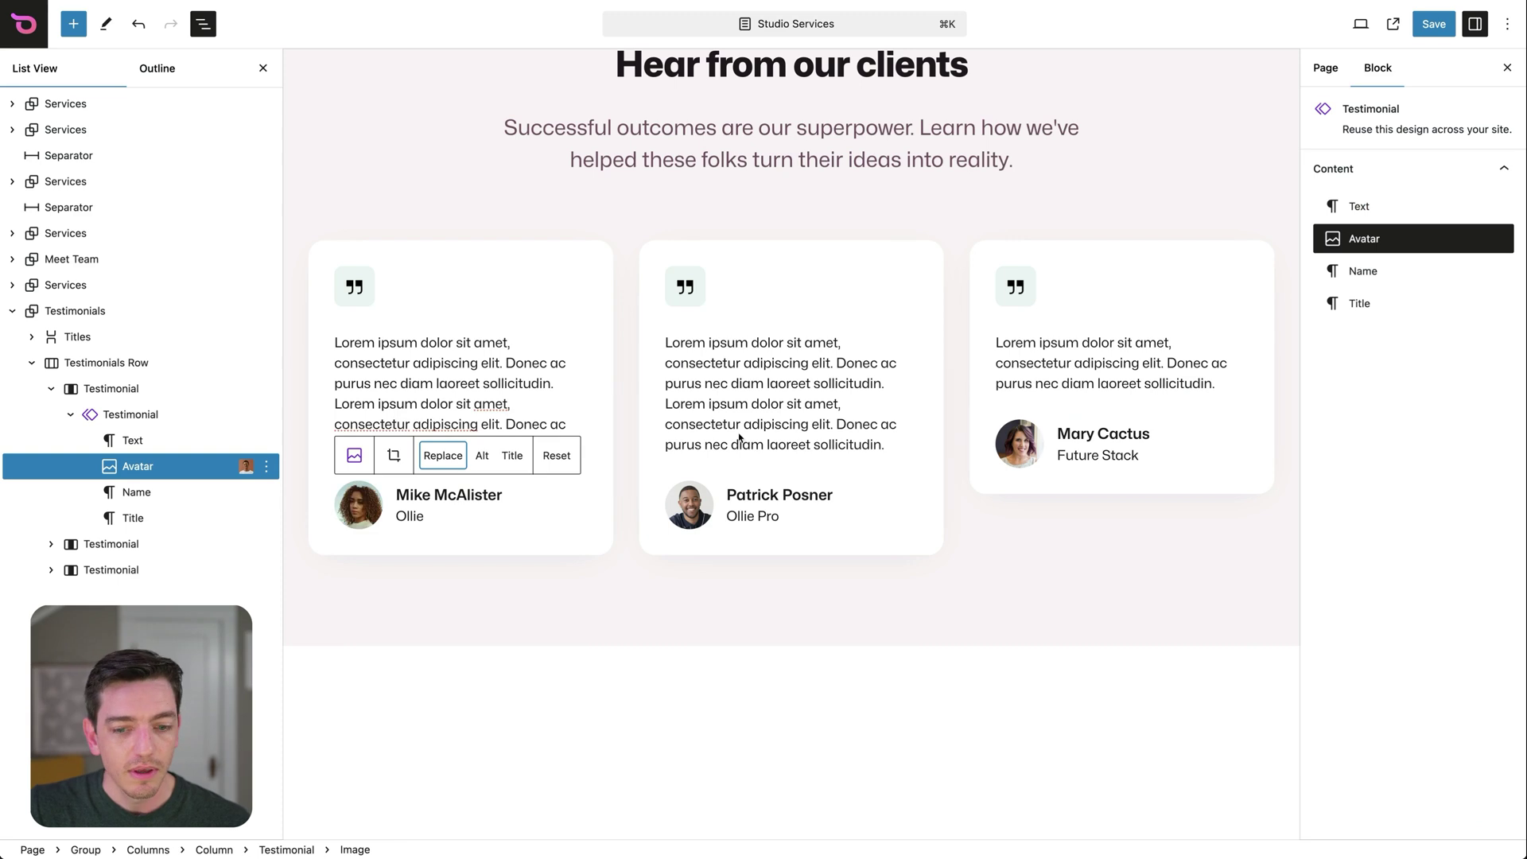
Check that the second and third testimonial cards keep their own content and avatars
{"action": "left_click", "coordinate": [751, 403]}
{"action": "left_click", "coordinate": [1058, 386]}
{"action": "left_click", "coordinate": [993, 546]}
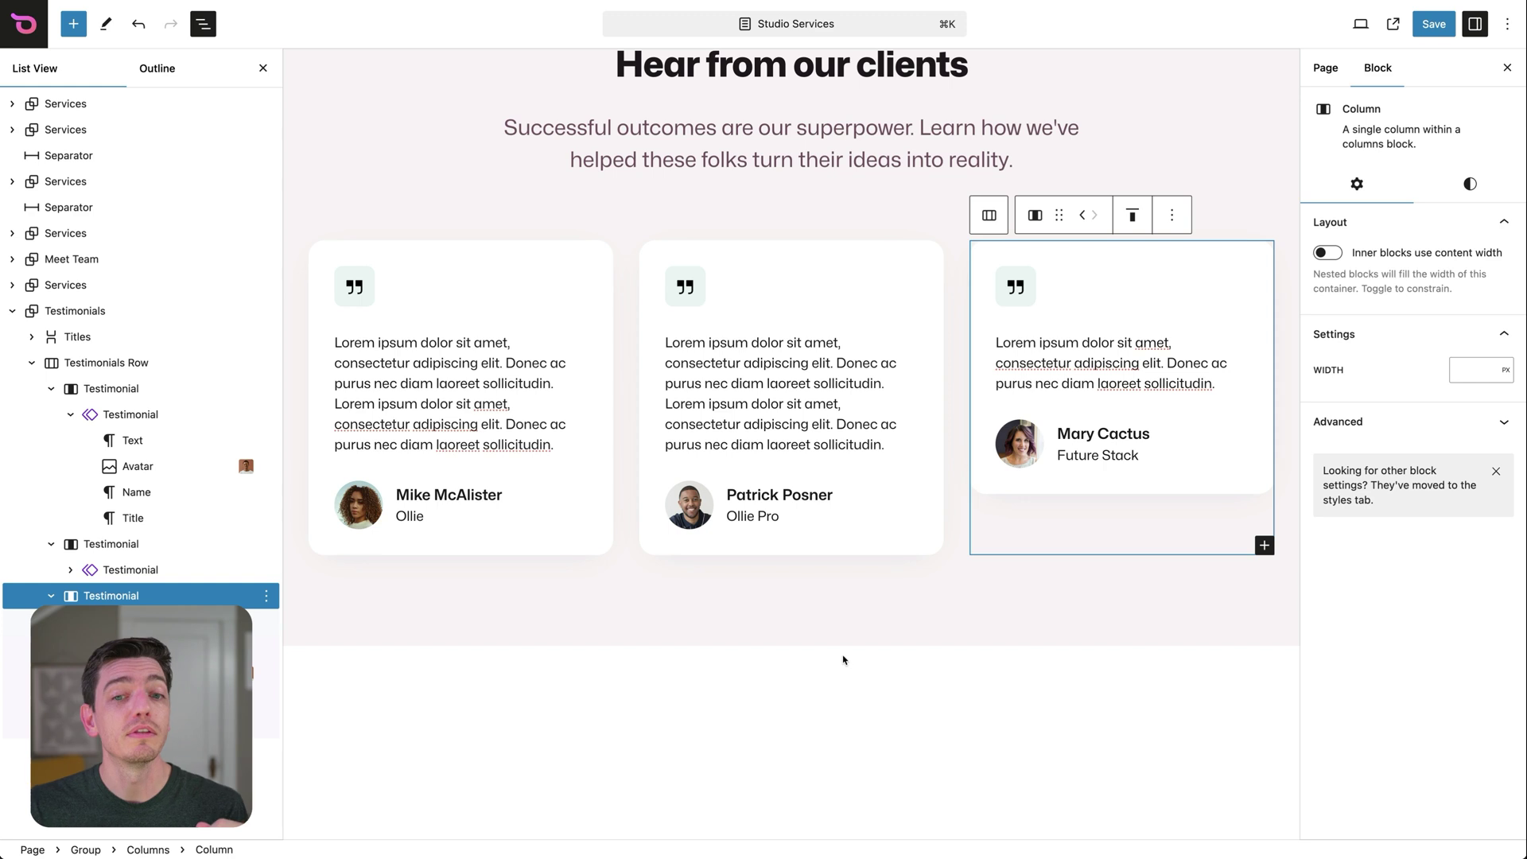
{"action": "left_click", "coordinate": [606, 320]}
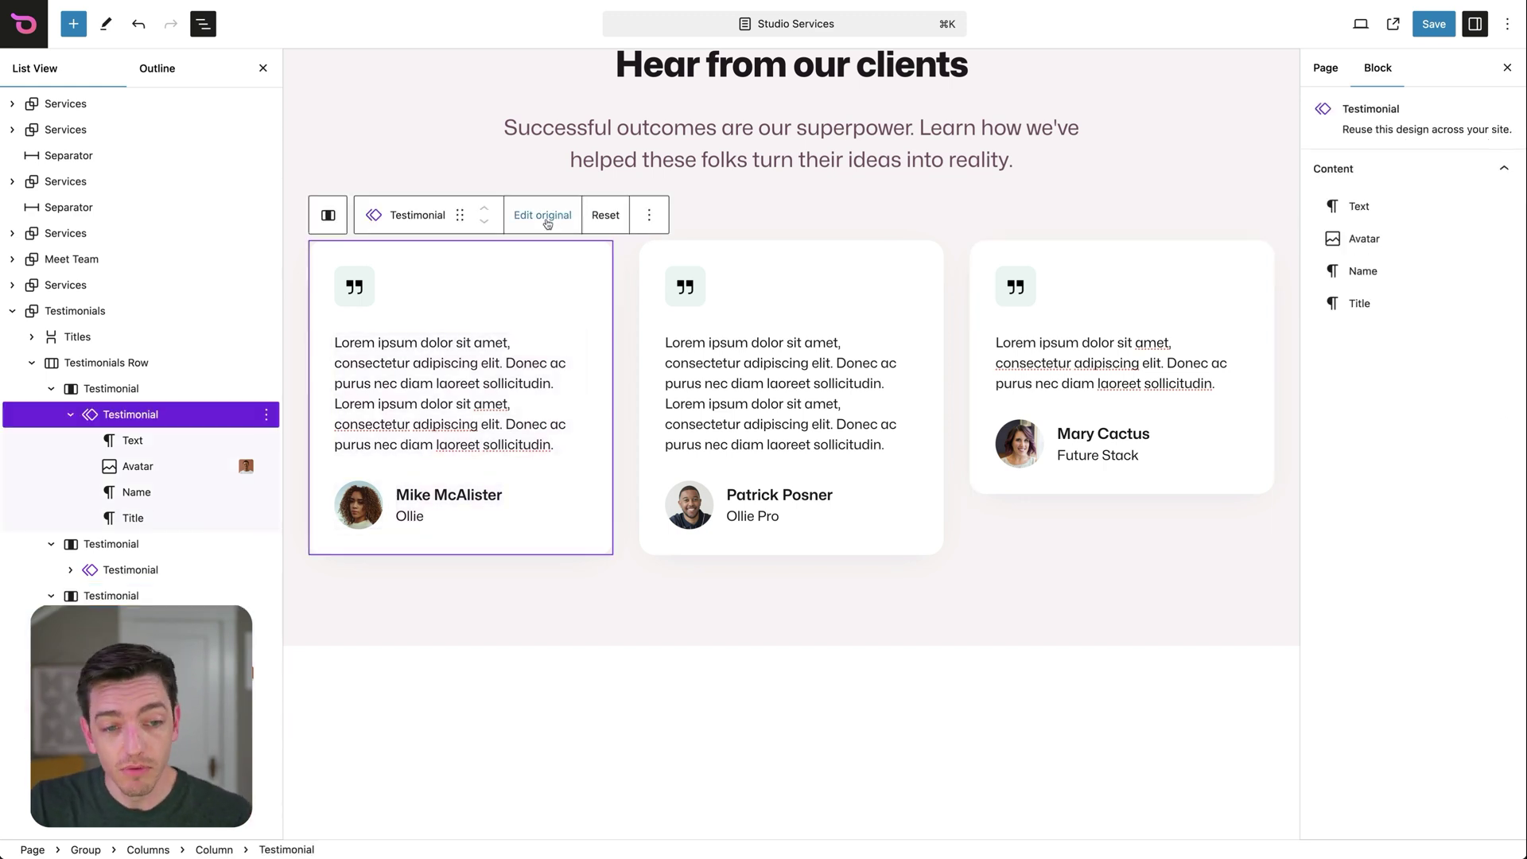
Set the original Testimonial pattern's quote text to Base (1.165), save it, and go back to Studio Services
{"action": "left_click", "coordinate": [547, 216]}
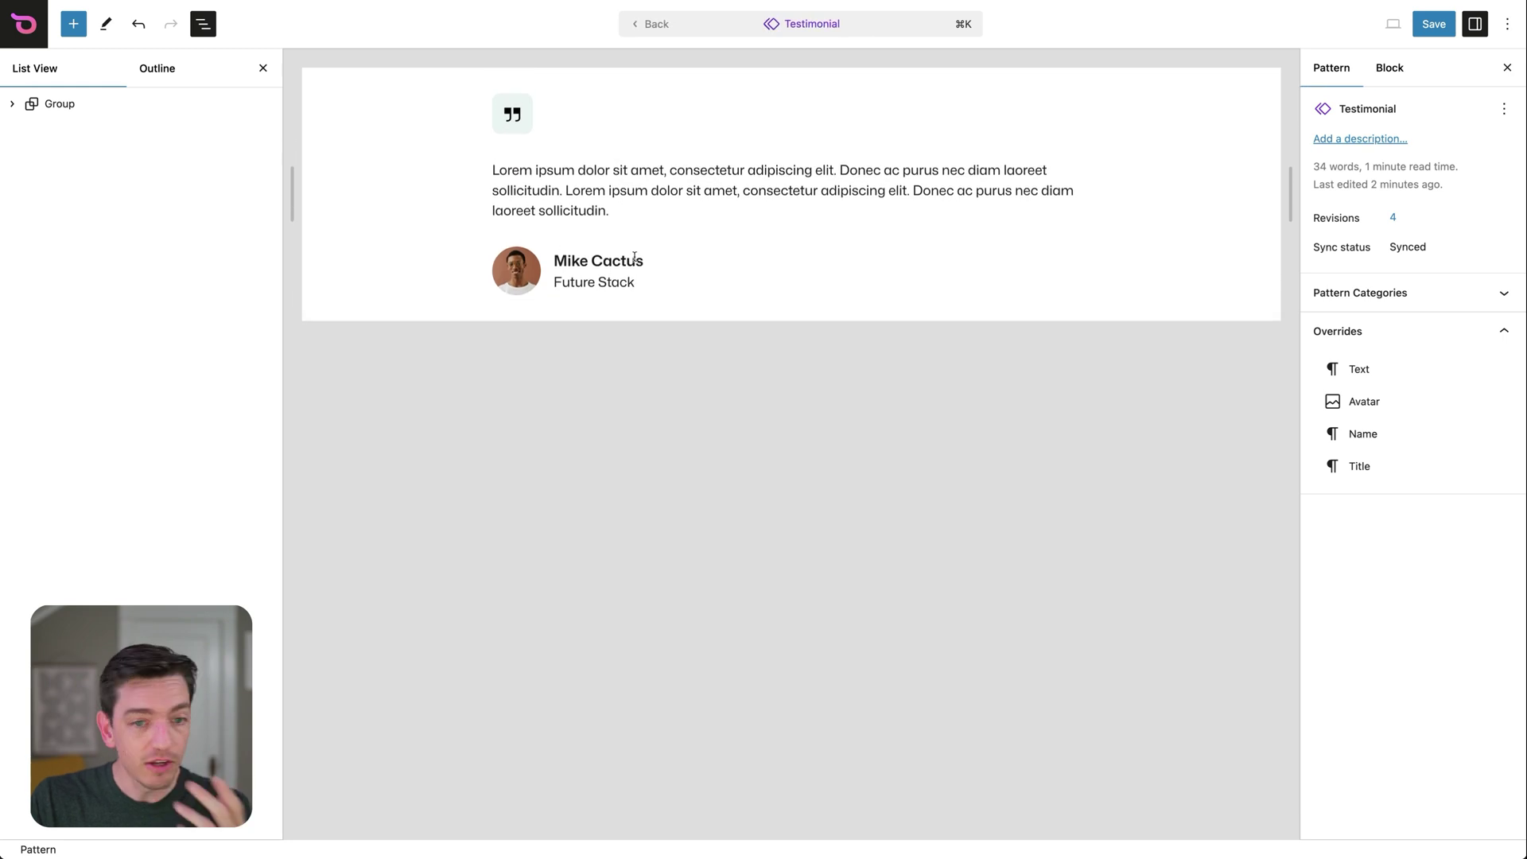
{"action": "left_click", "coordinate": [592, 207]}
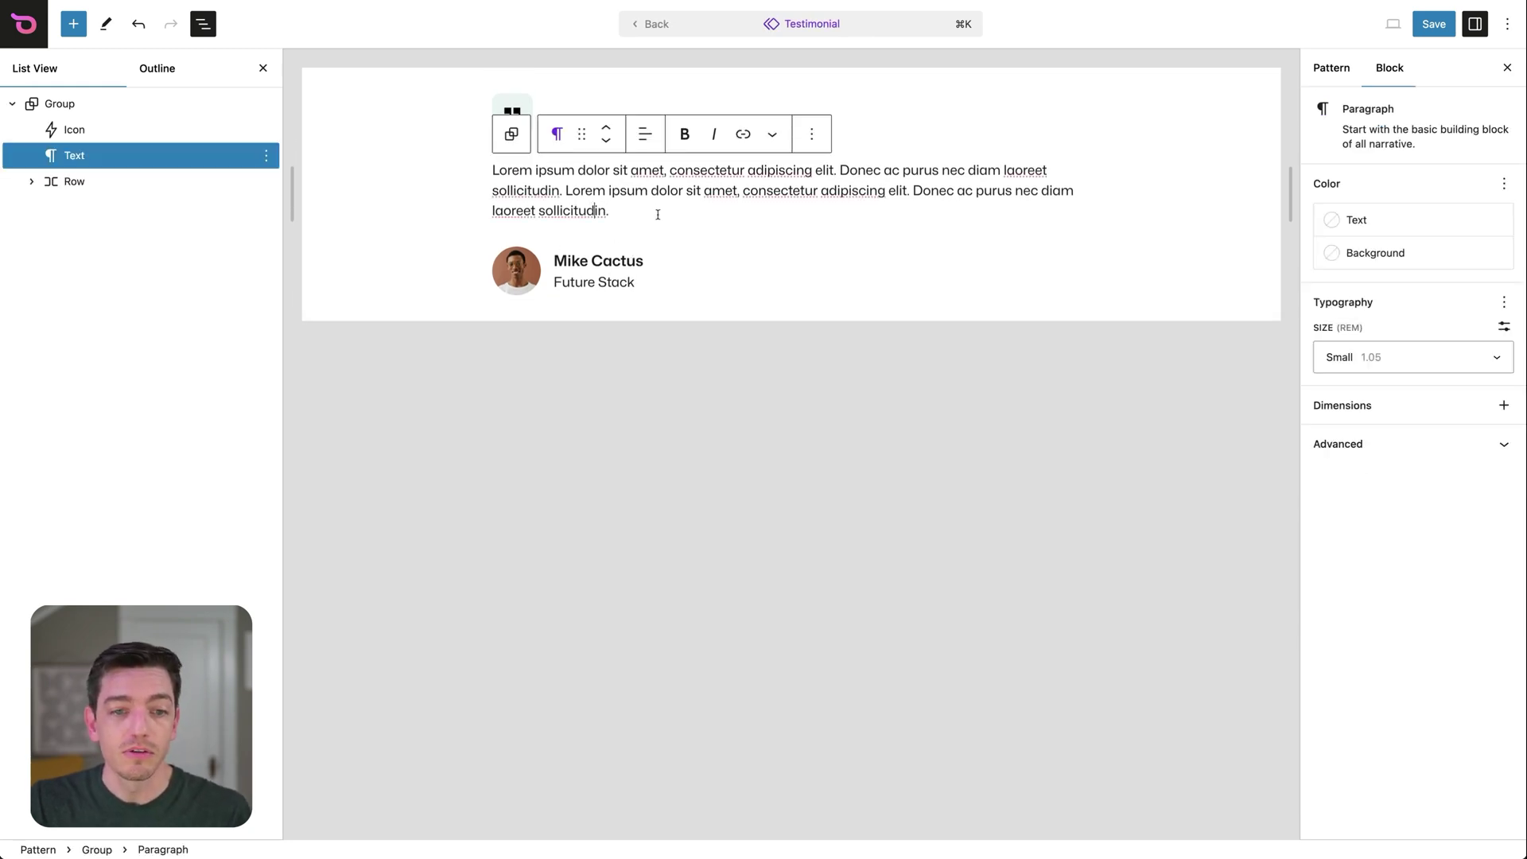
{"action": "triple_click", "coordinate": [829, 219]}
{"action": "left_click", "coordinate": [1383, 348]}
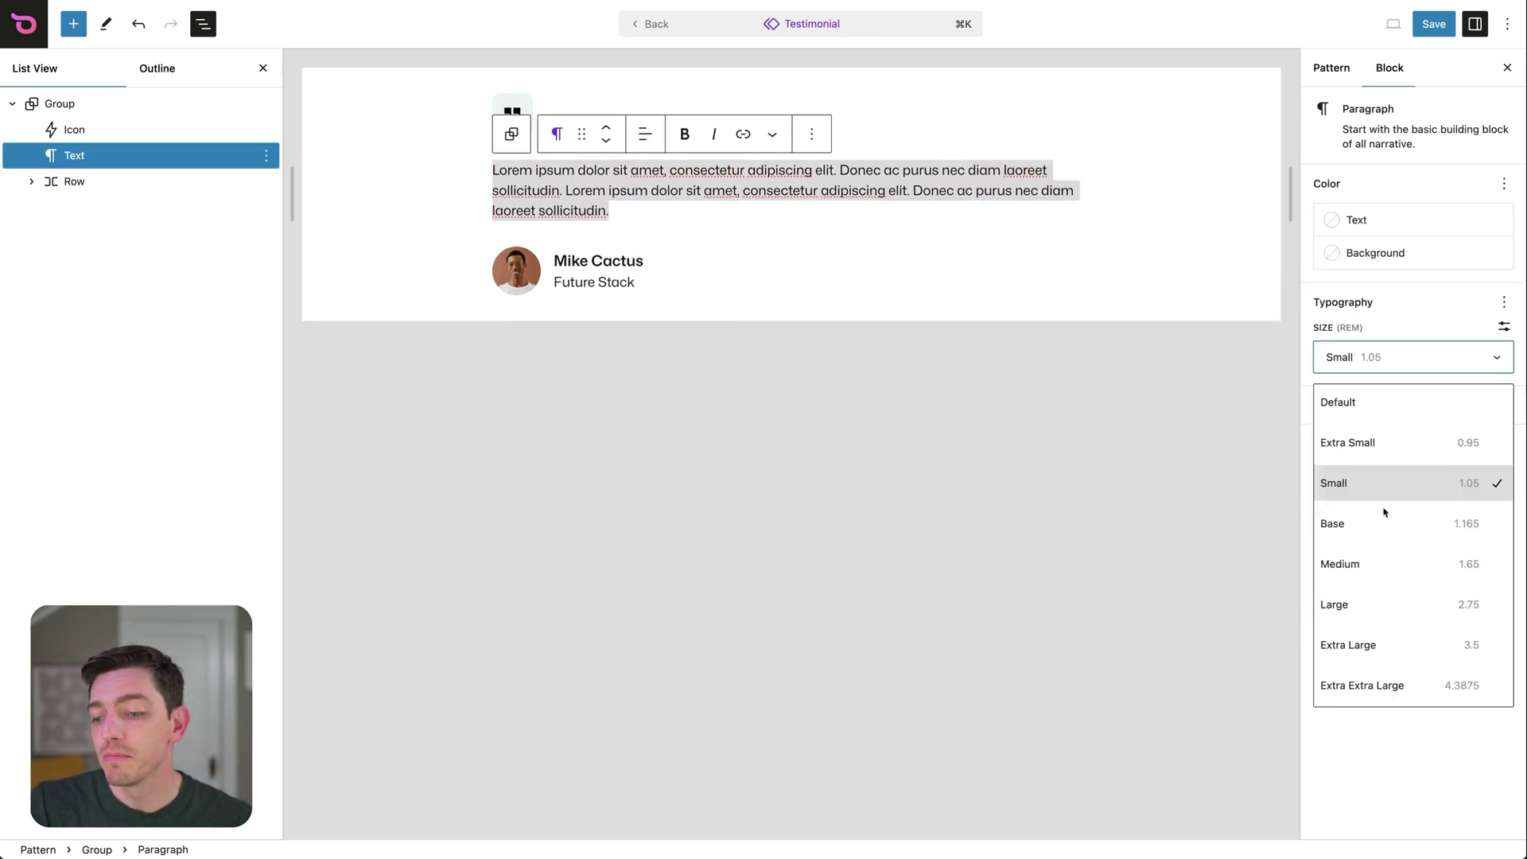
{"action": "left_click", "coordinate": [1368, 531]}
{"action": "left_click", "coordinate": [1434, 24]}
{"action": "left_click", "coordinate": [1362, 23]}
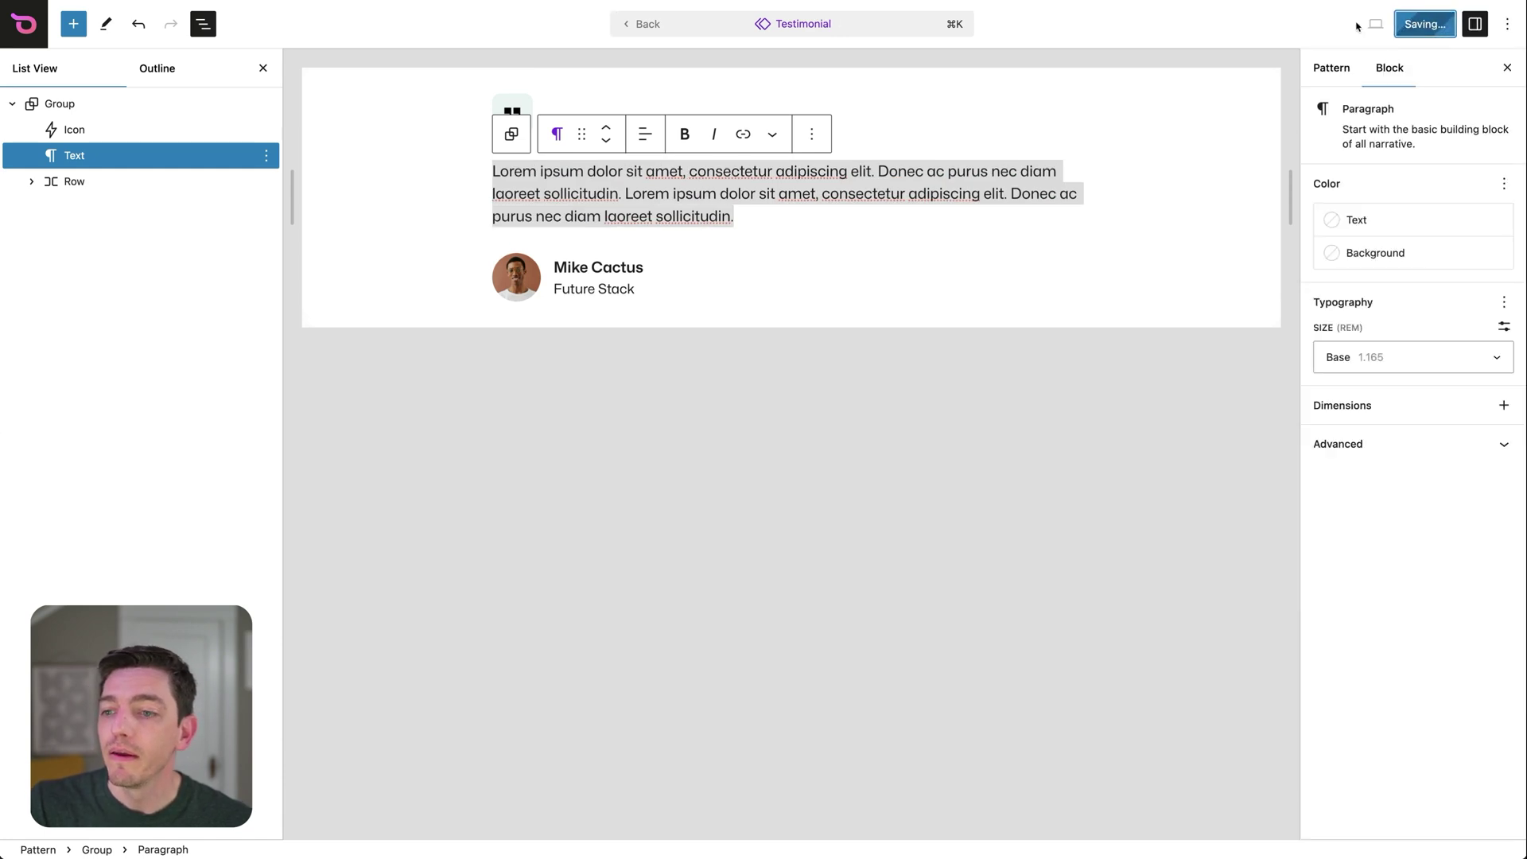
{"action": "left_click", "coordinate": [649, 24]}
{"action": "scroll", "coordinate": [659, 305], "scroll_direction": "down", "scroll_amount": 15}
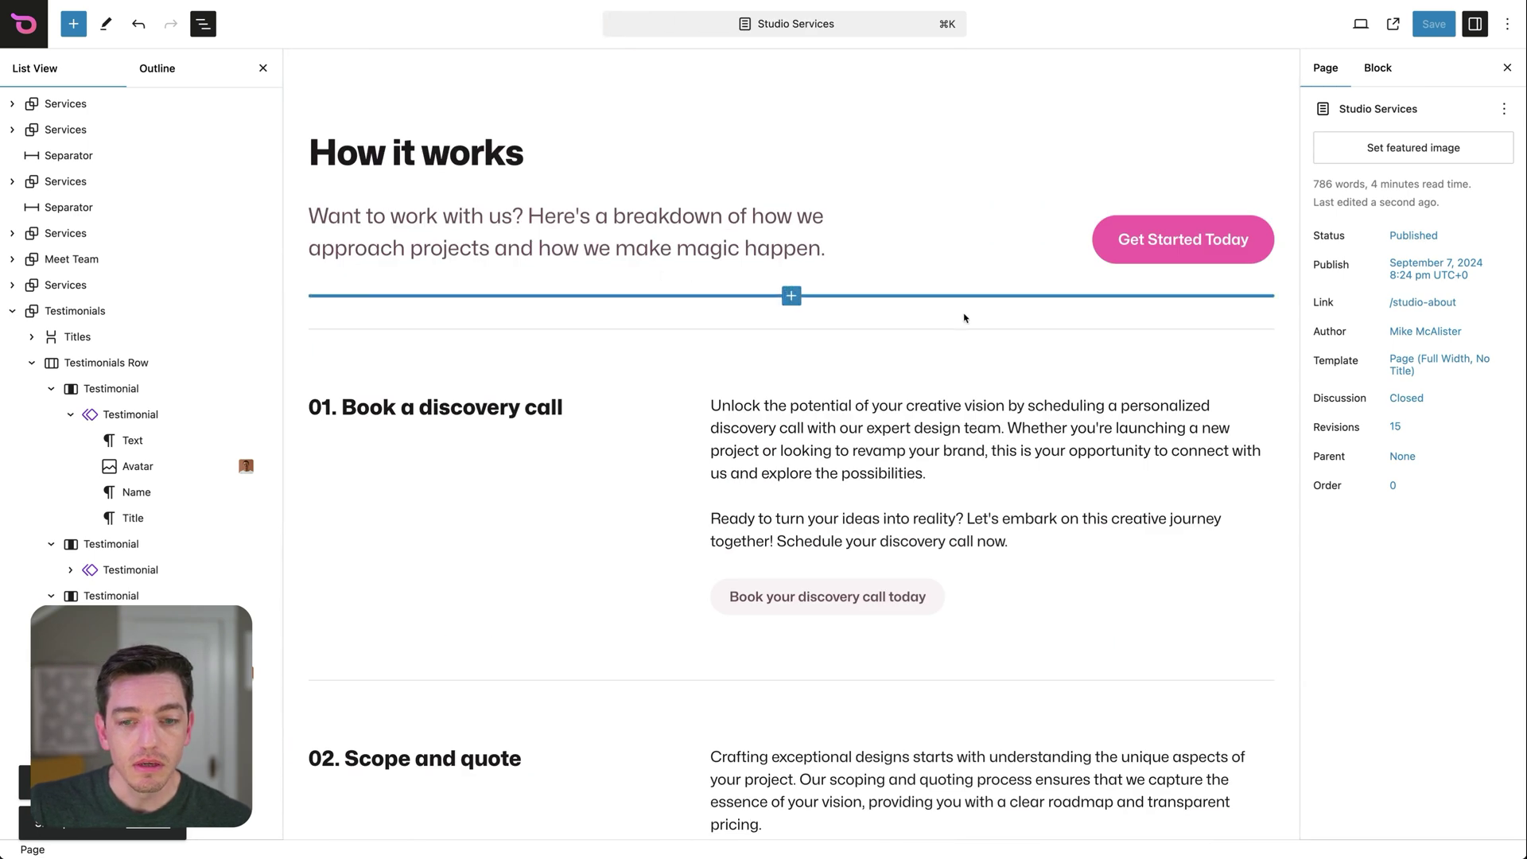
{"action": "scroll", "coordinate": [971, 307], "scroll_direction": "down", "scroll_amount": 15}
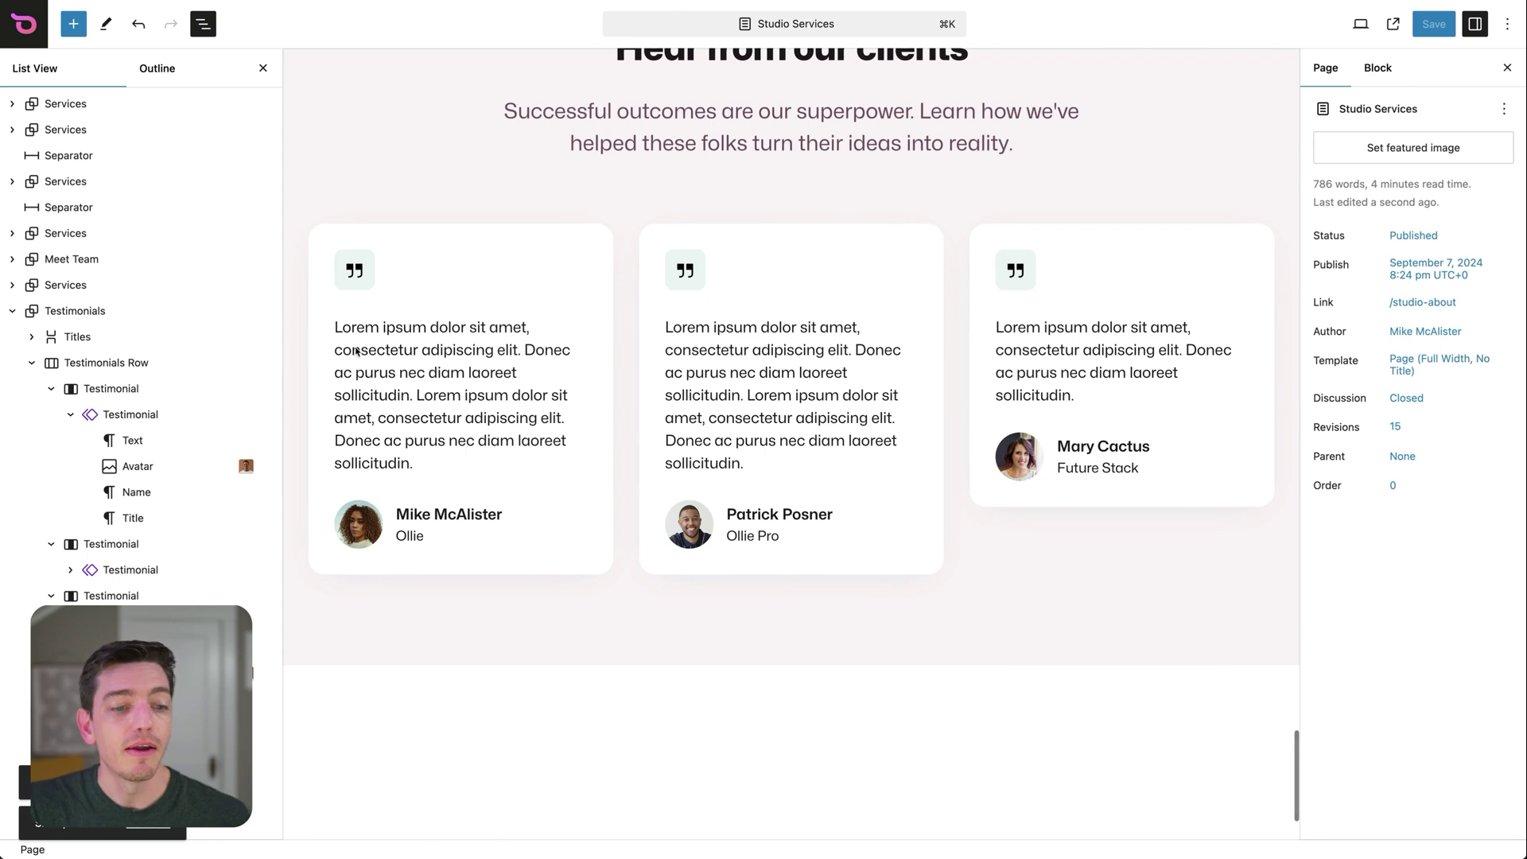
{"action": "scroll", "coordinate": [521, 475], "scroll_direction": "up", "scroll_amount": 1}
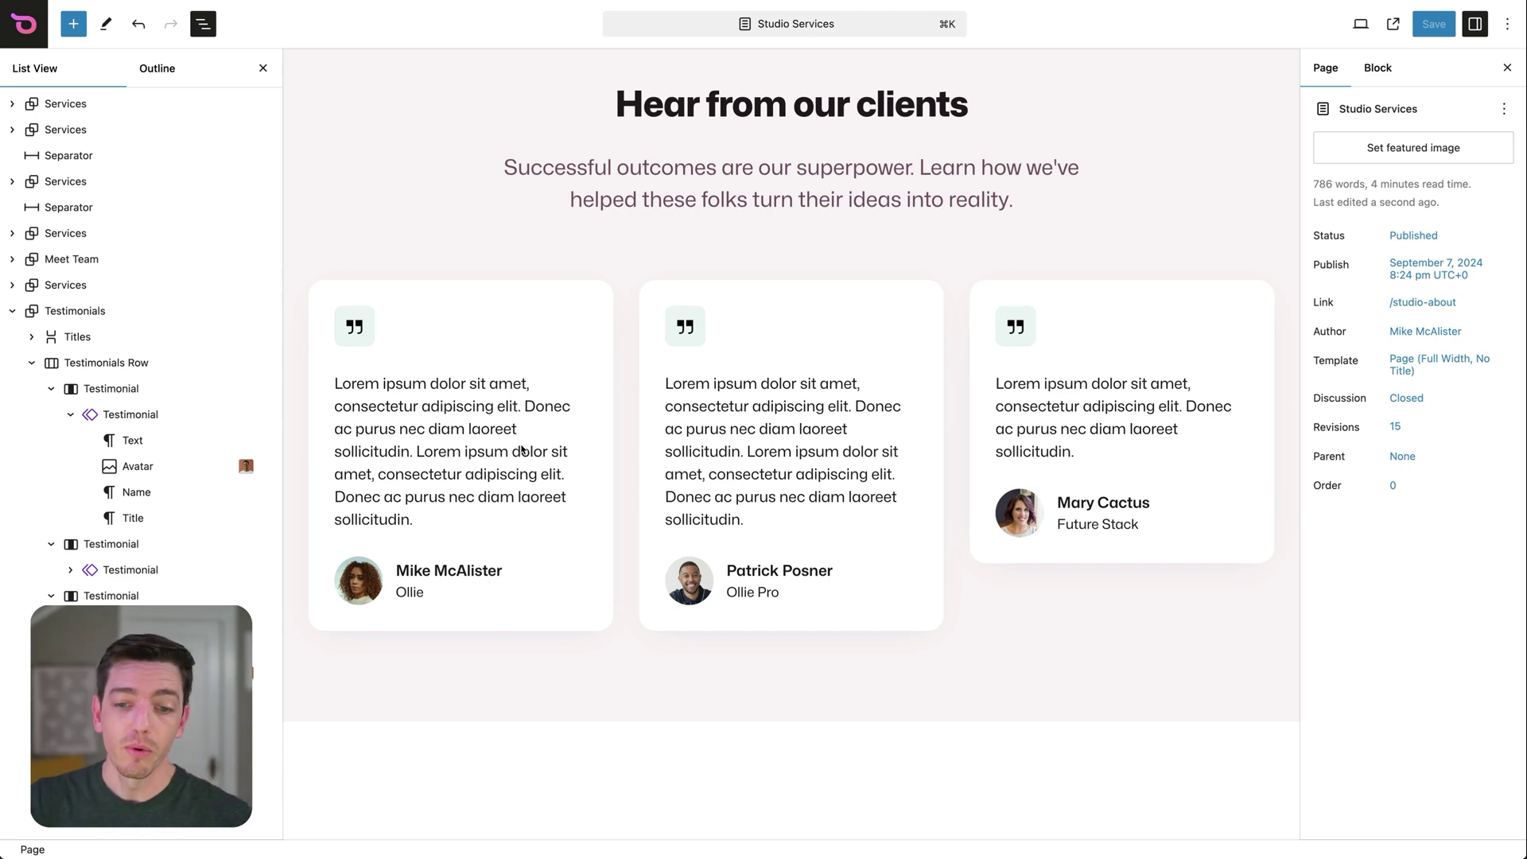
{"action": "scroll", "coordinate": [720, 422], "scroll_direction": "up", "scroll_amount": 5}
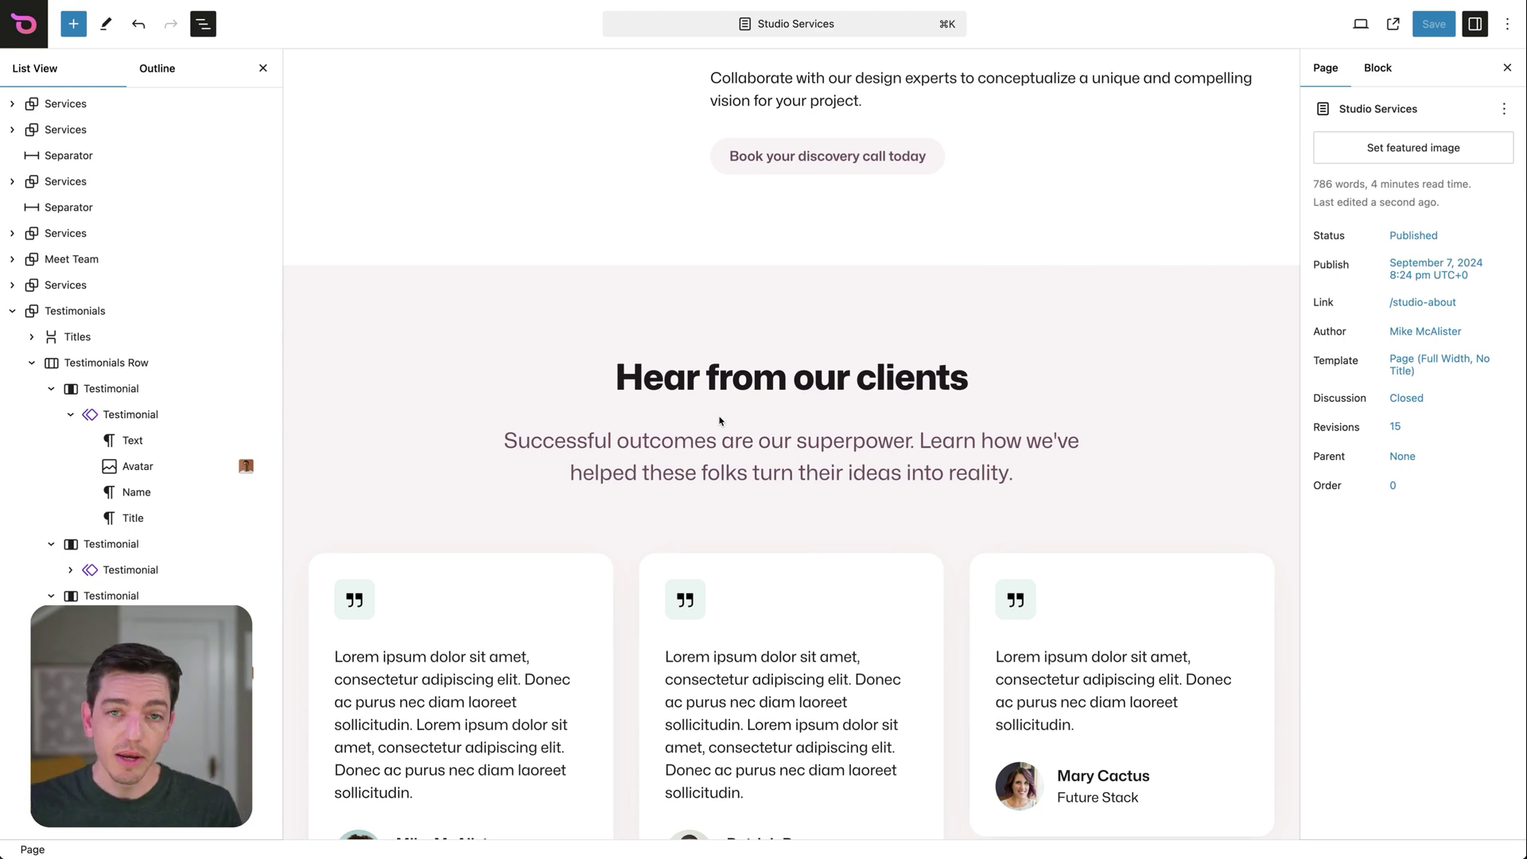
{"action": "scroll", "coordinate": [720, 421], "scroll_direction": "up", "scroll_amount": 20}
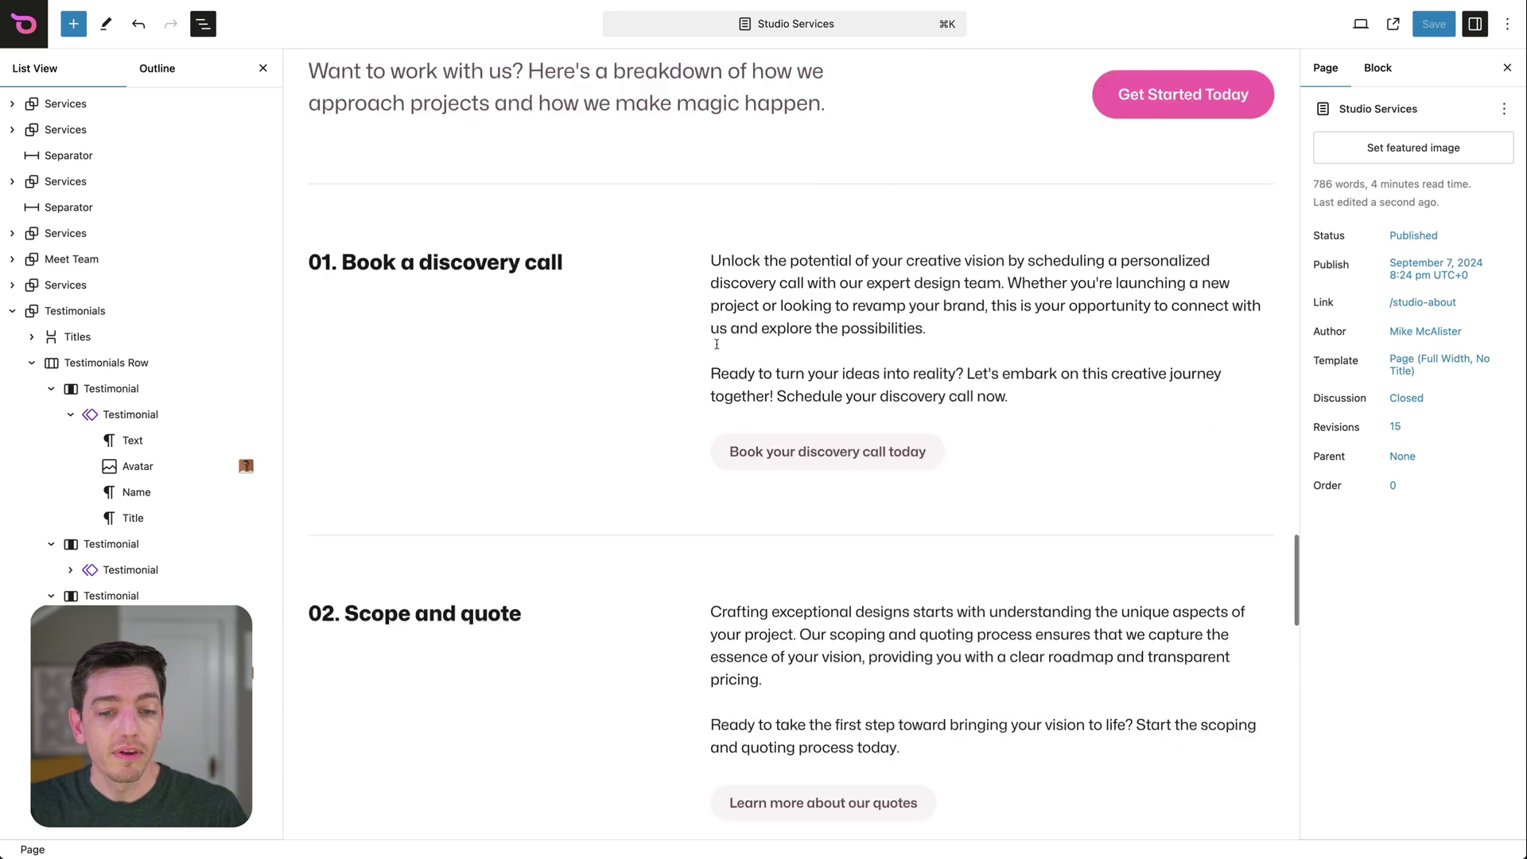
{"action": "scroll", "coordinate": [700, 593], "scroll_direction": "up", "scroll_amount": 1}
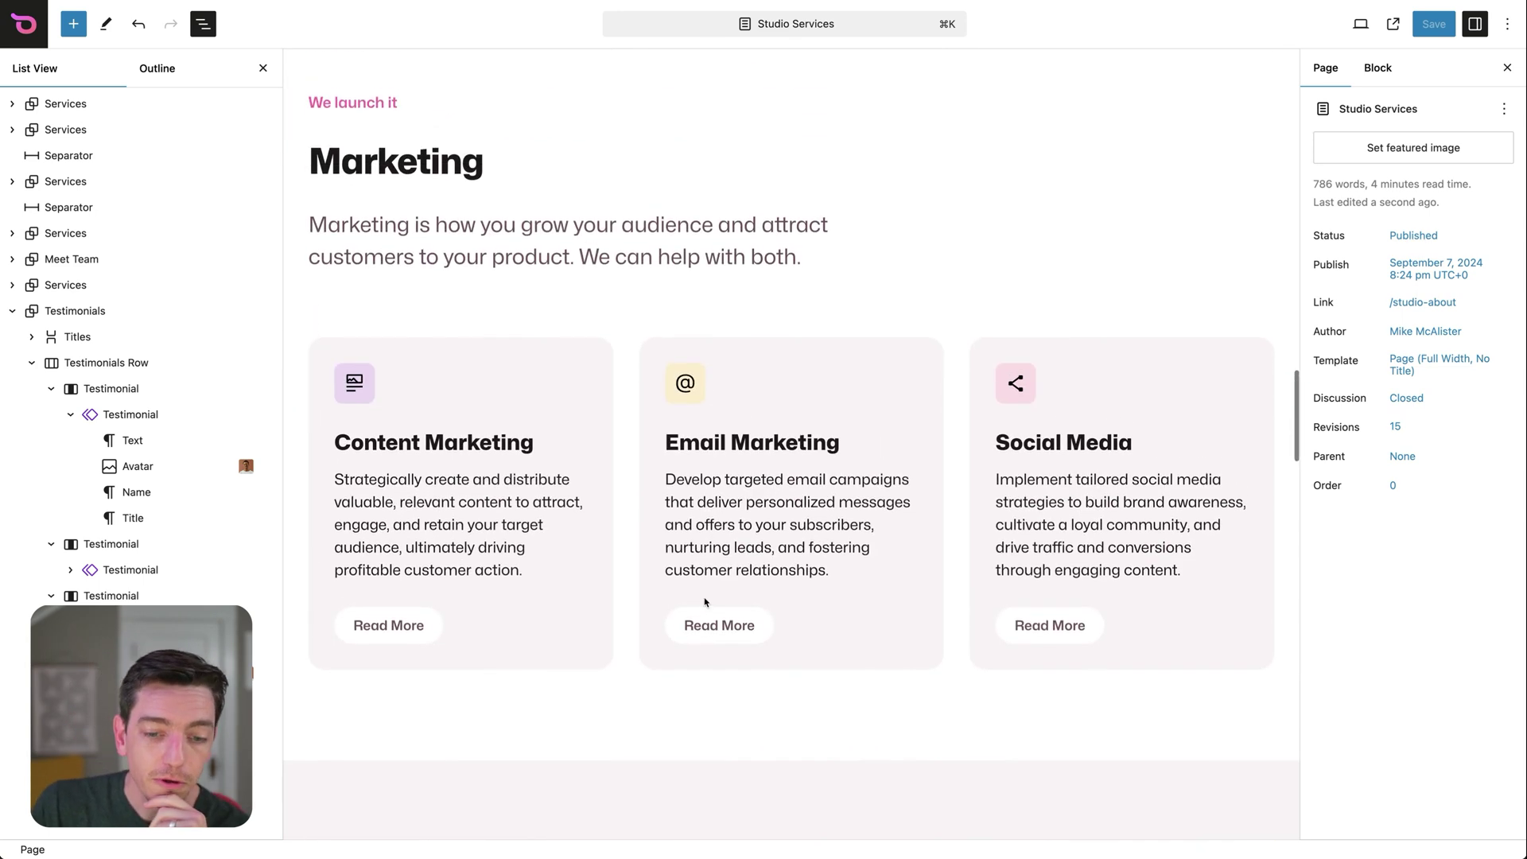
{"action": "mouse_move", "coordinate": [568, 288]}
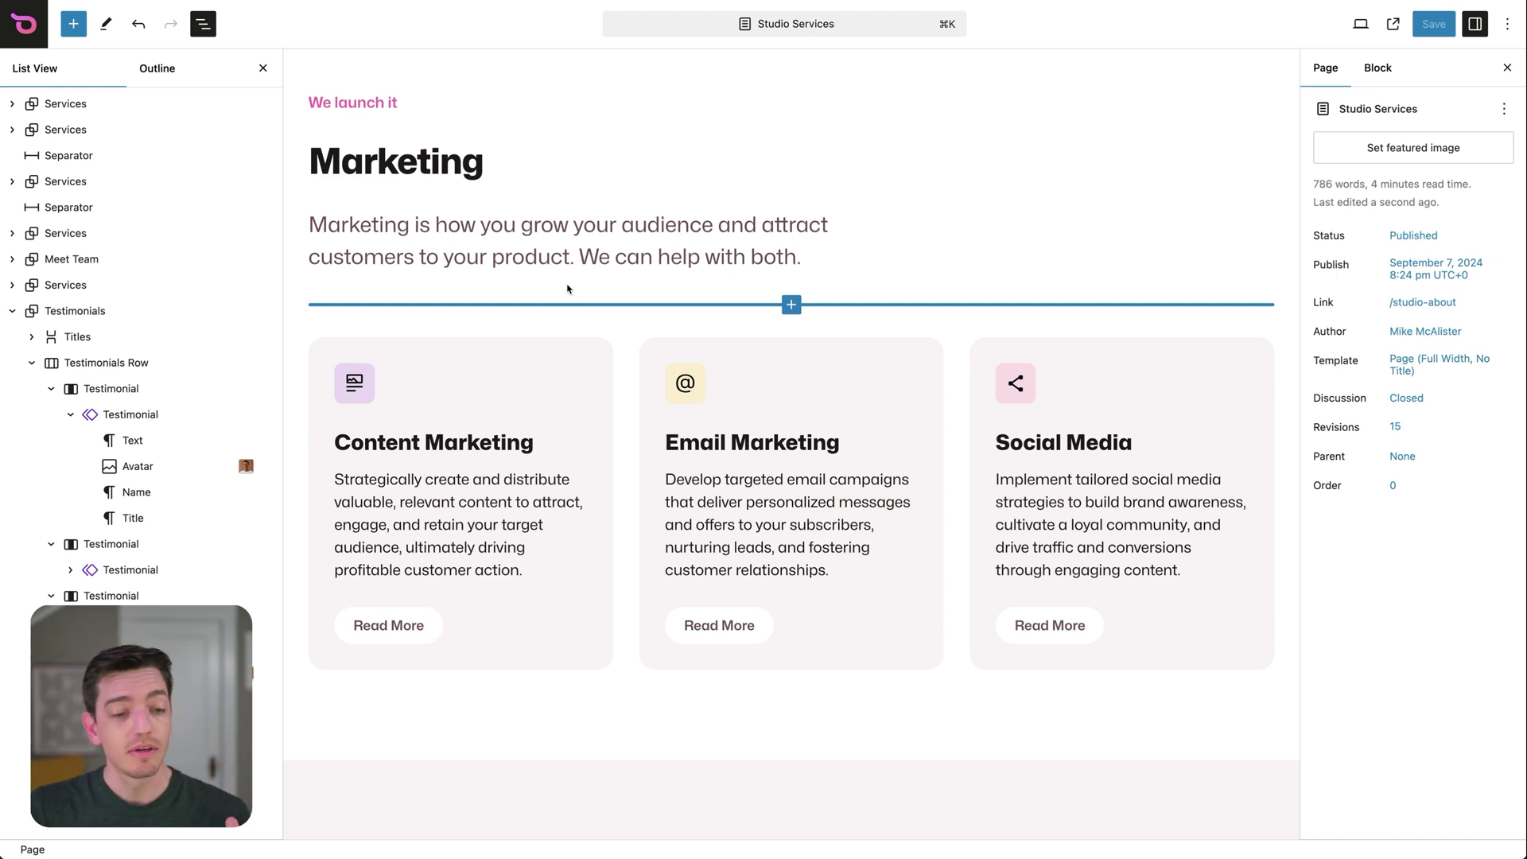
{"action": "left_click", "coordinate": [360, 388]}
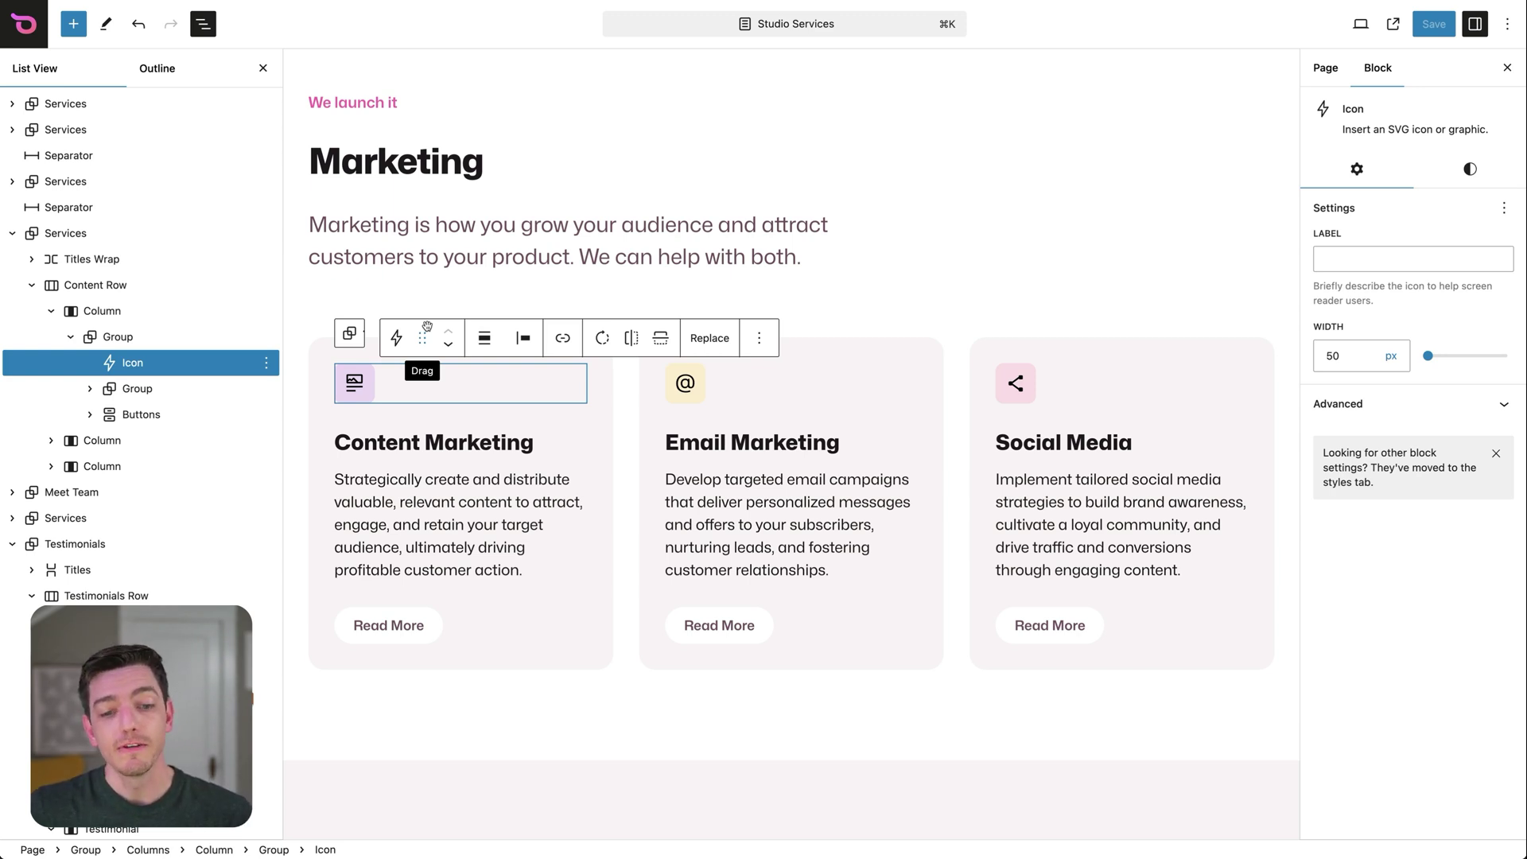
{"action": "left_click", "coordinate": [1423, 403]}
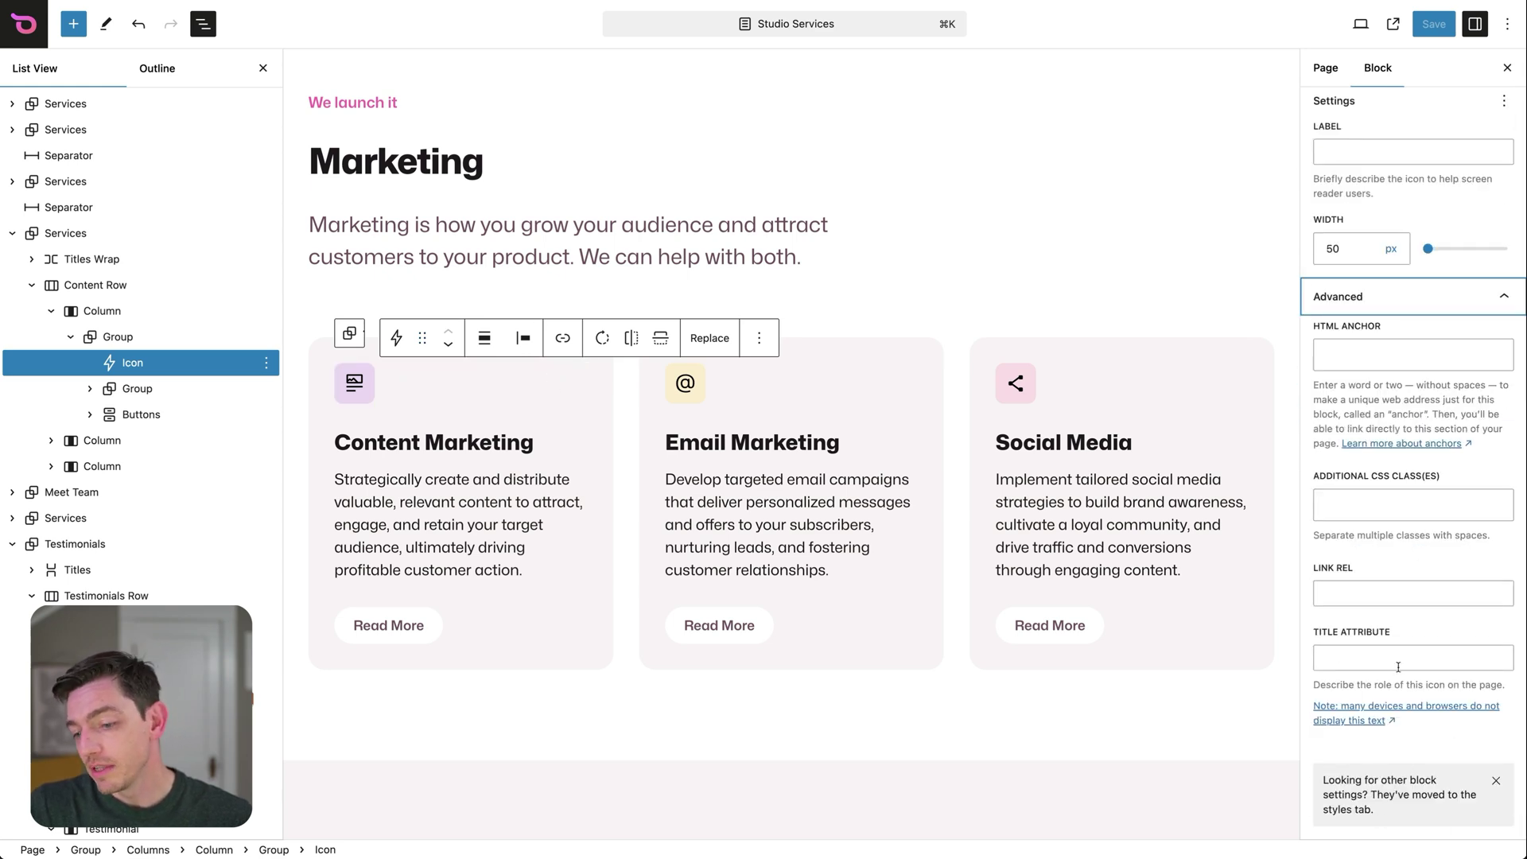
{"action": "left_click", "coordinate": [412, 398]}
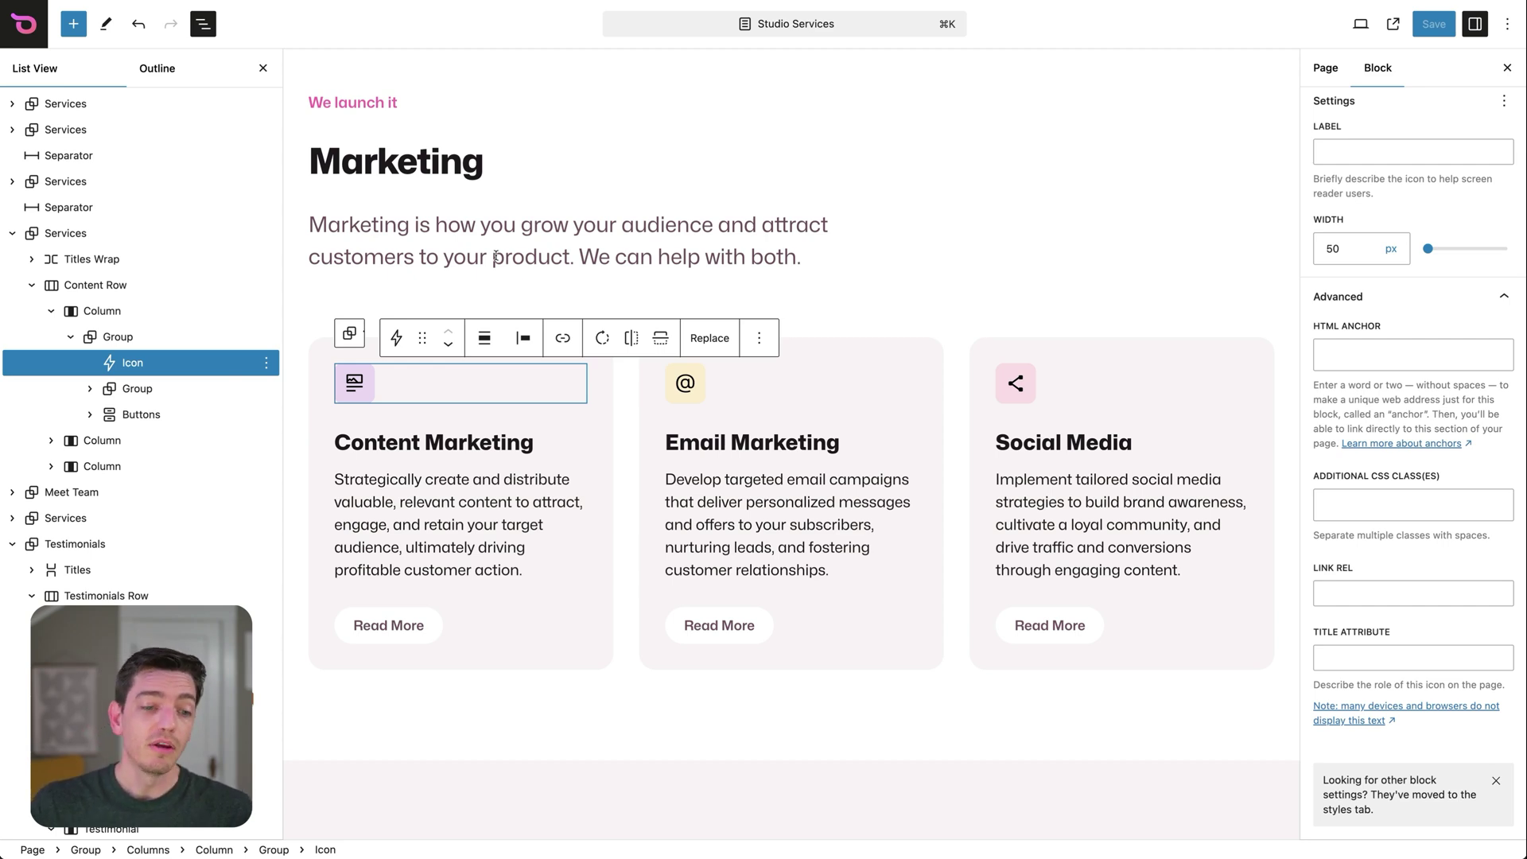
{"action": "left_click", "coordinate": [606, 456]}
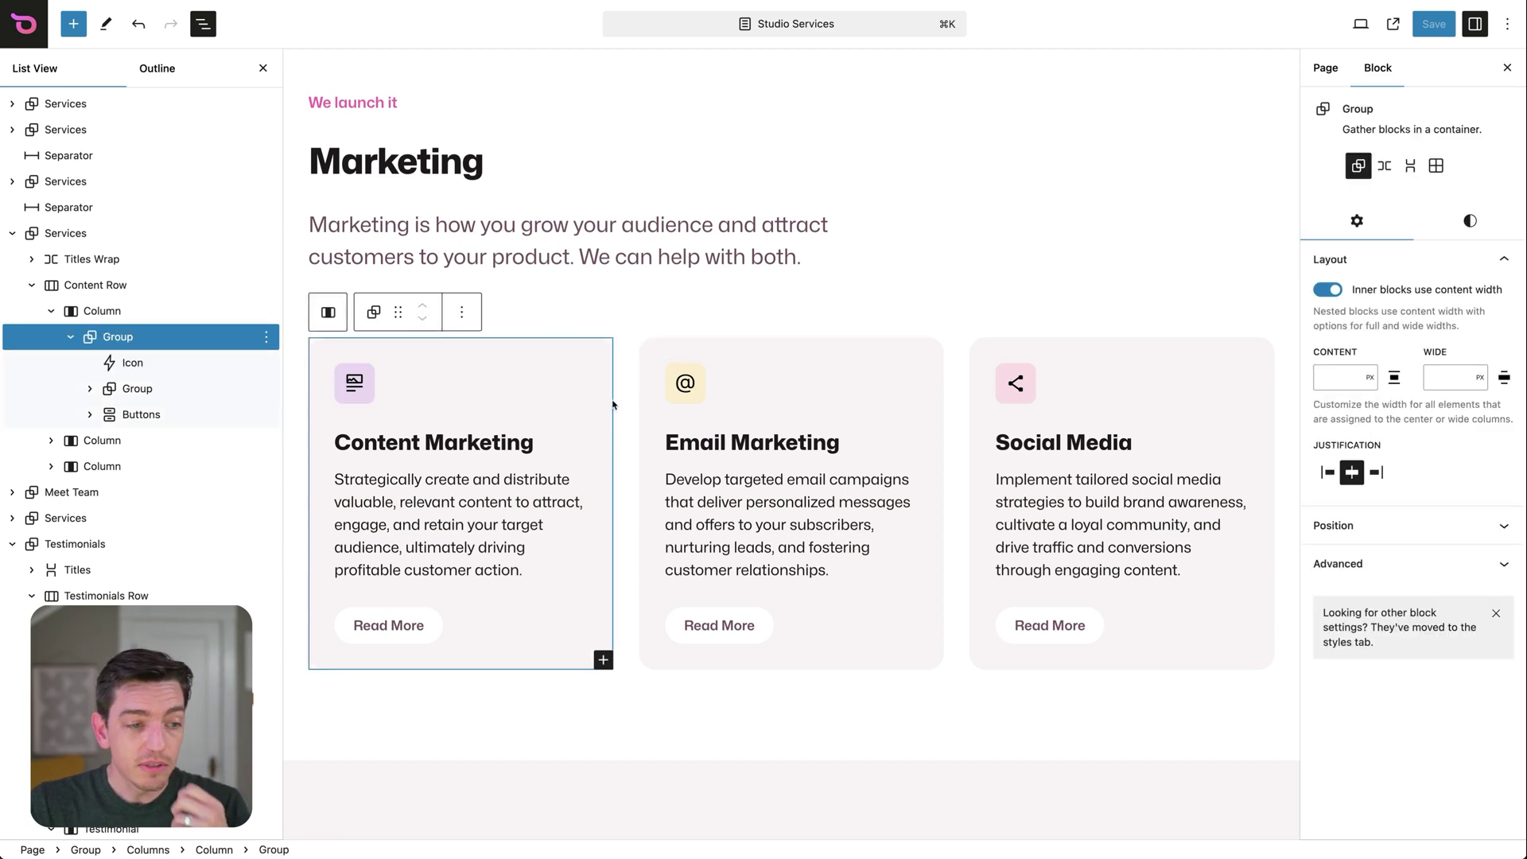
{"action": "scroll", "coordinate": [612, 405], "scroll_direction": "down", "scroll_amount": 1}
{"action": "left_click", "coordinate": [637, 450]}
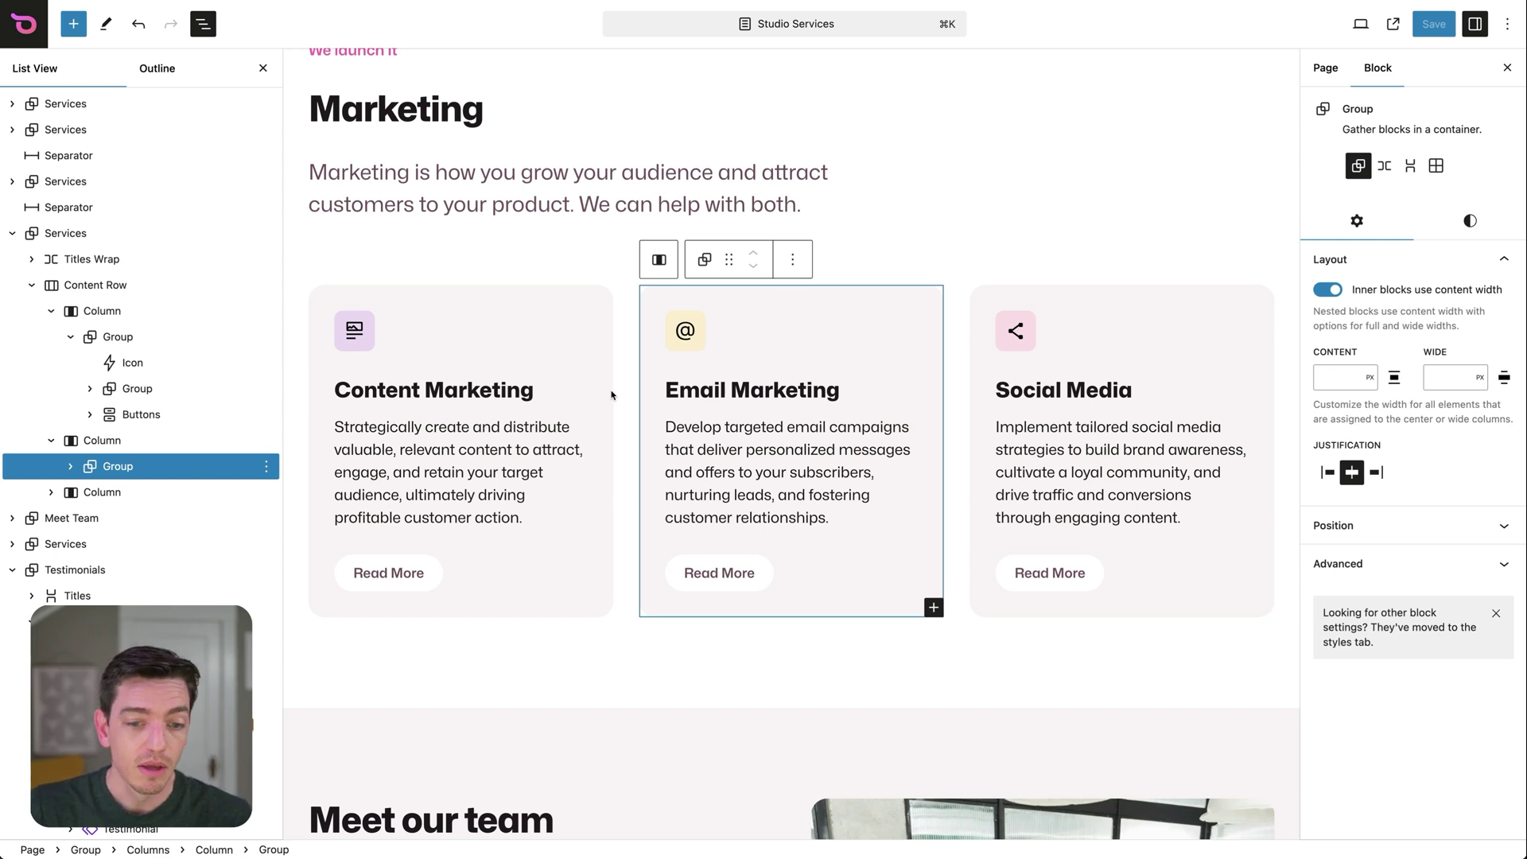
{"action": "left_click", "coordinate": [620, 394]}
{"action": "scroll", "coordinate": [676, 389], "scroll_direction": "down", "scroll_amount": 15}
{"action": "scroll", "coordinate": [742, 389], "scroll_direction": "down", "scroll_amount": 10}
{"action": "scroll", "coordinate": [724, 334], "scroll_direction": "up", "scroll_amount": 2}
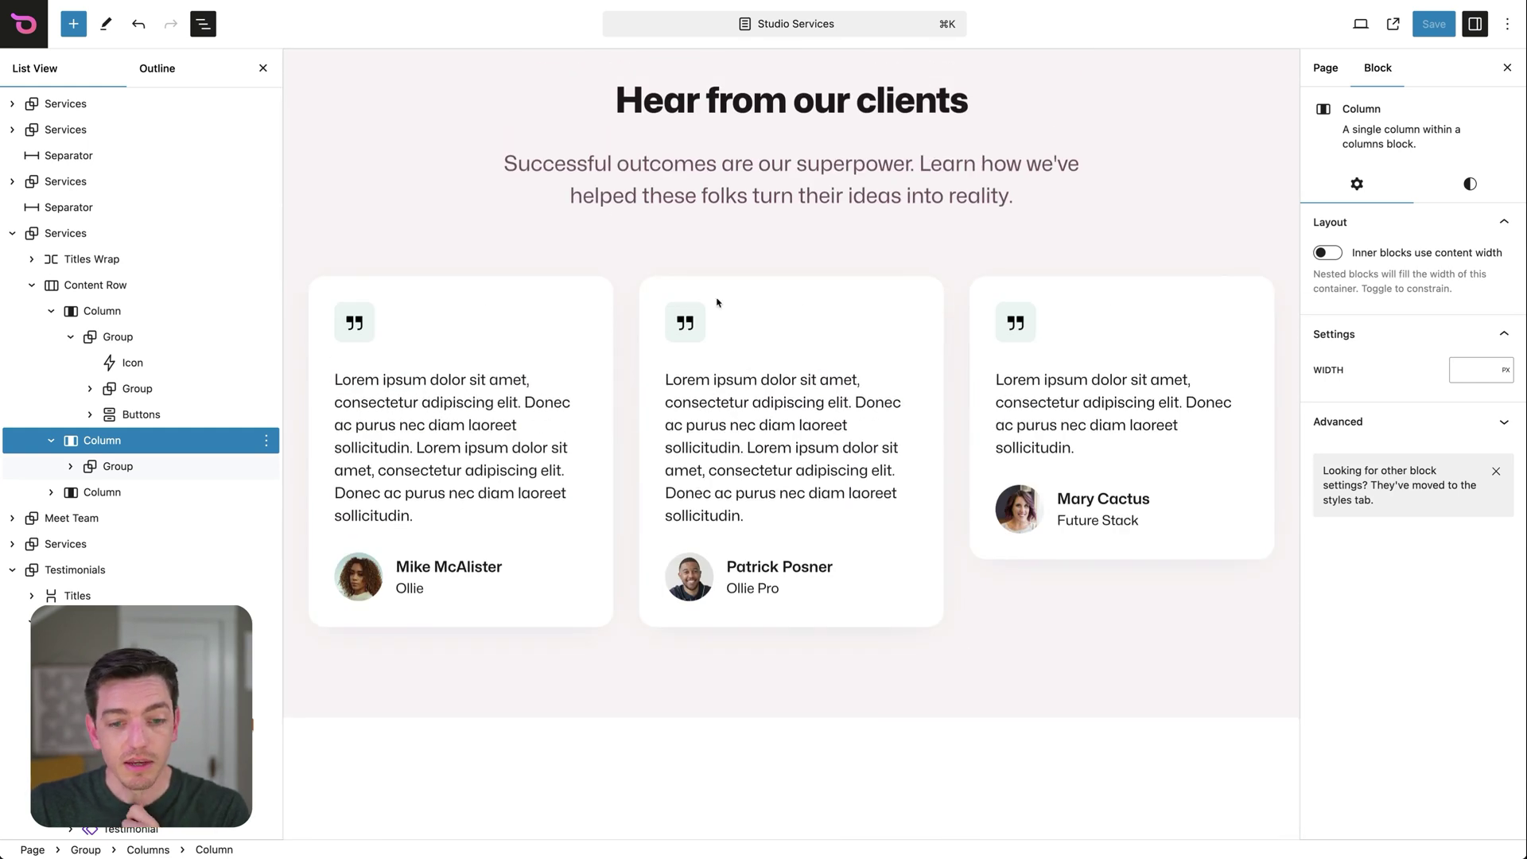
{"action": "mouse_move", "coordinate": [706, 257]}
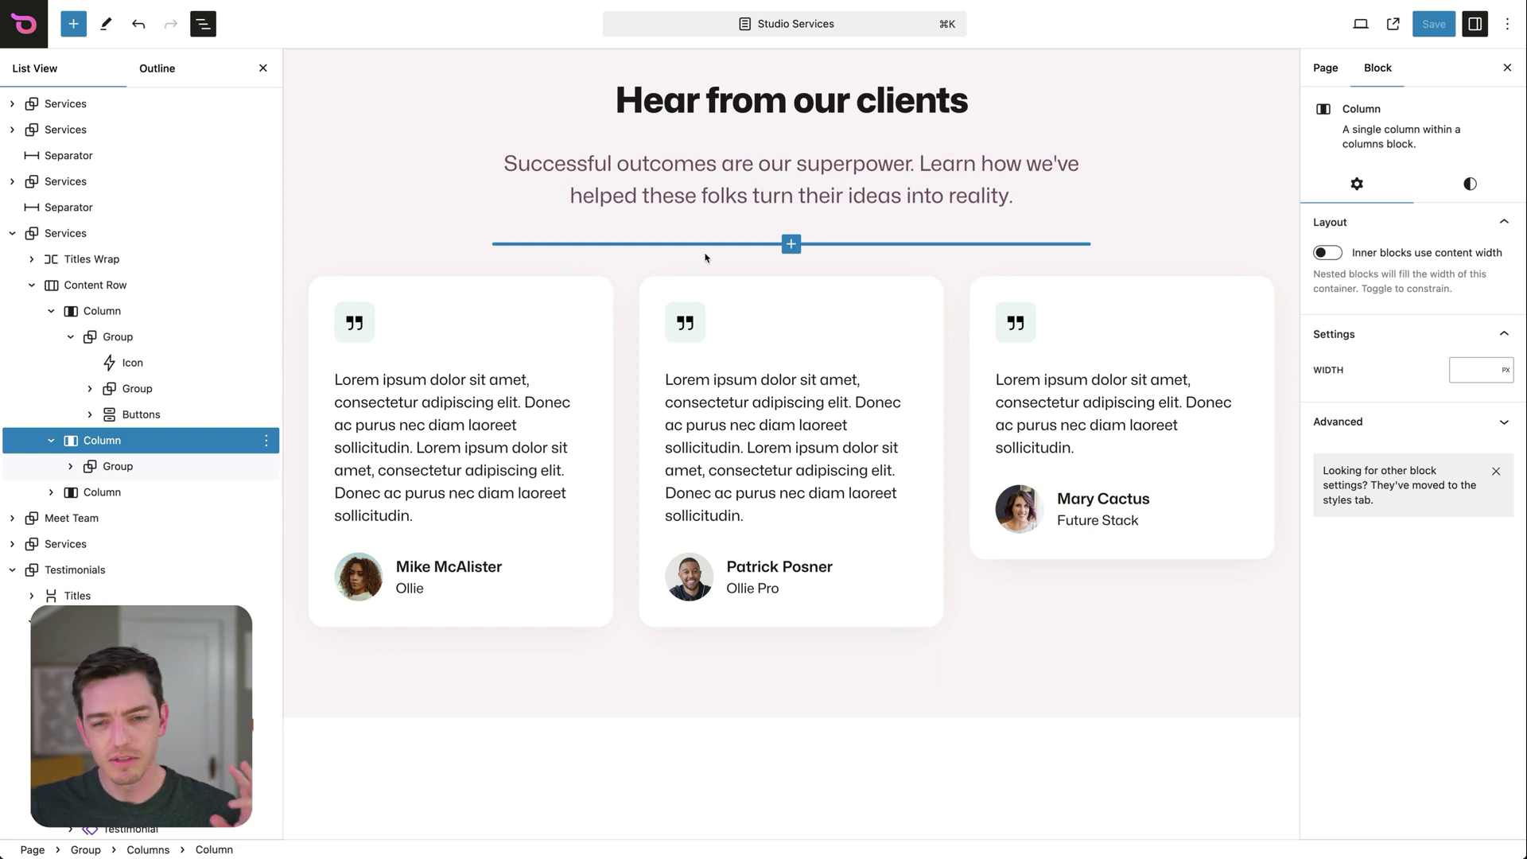
{"action": "scroll", "coordinate": [706, 257], "scroll_direction": "up", "scroll_amount": 2}
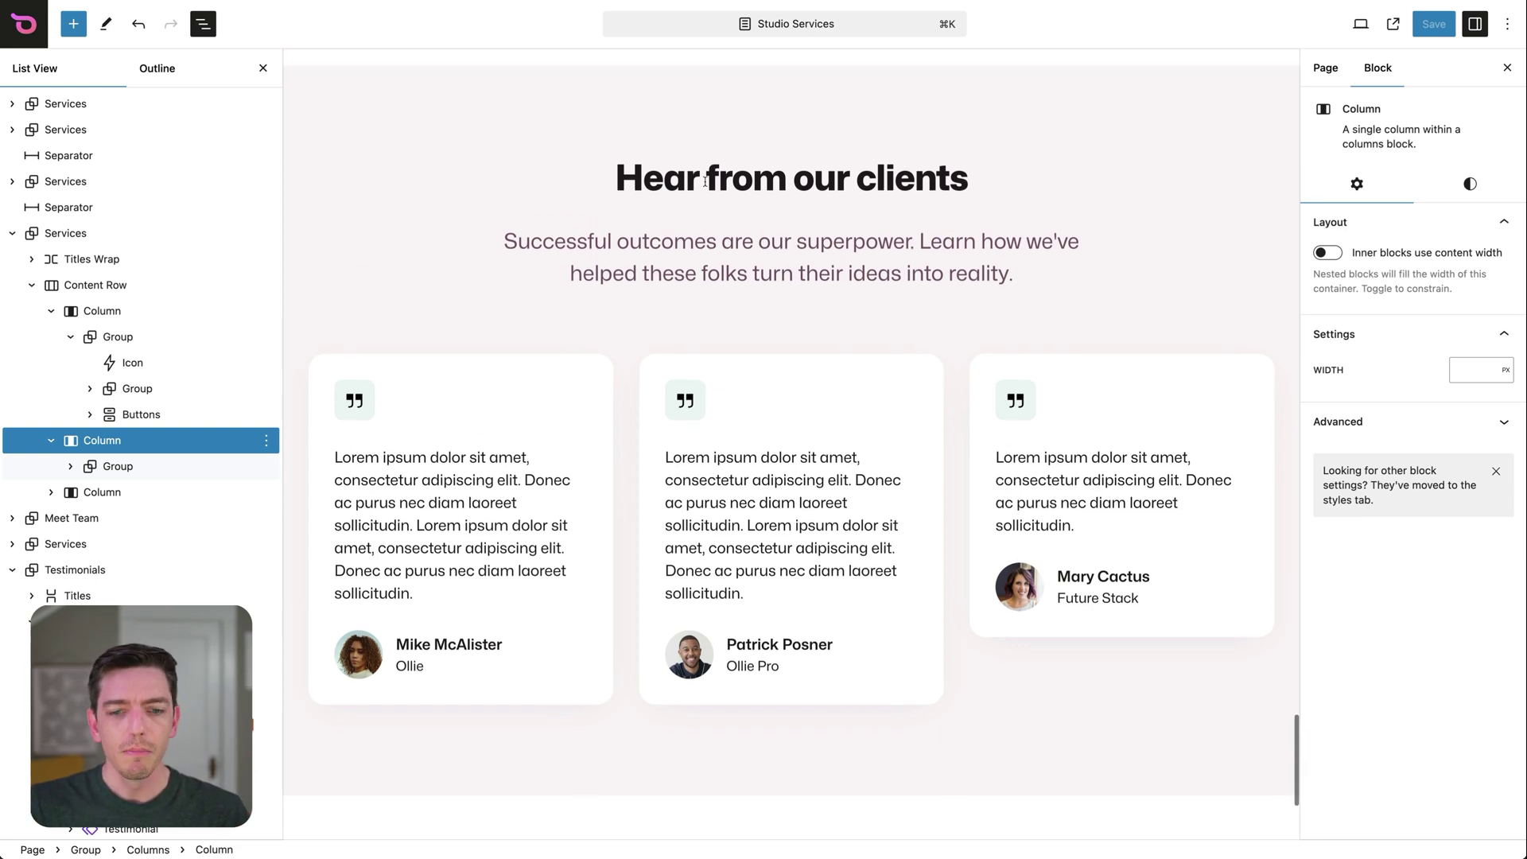